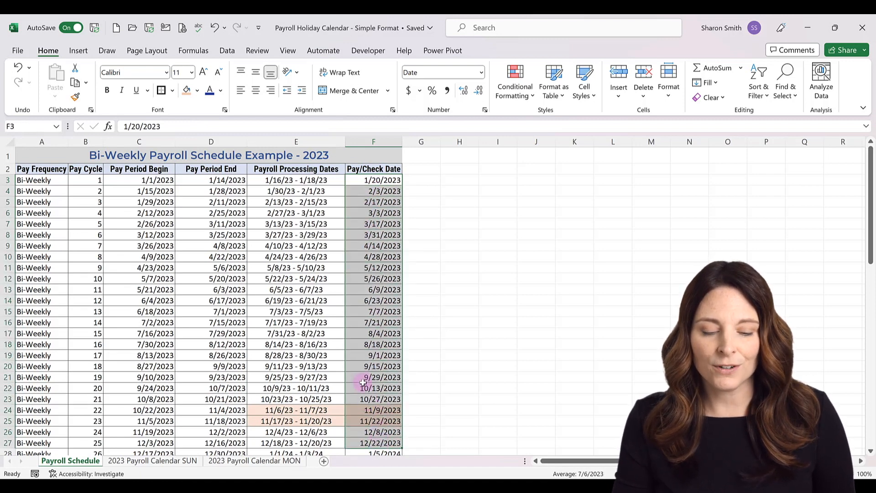
- Review the bi-weekly and semi-monthly payroll schedules and the company paid holidays on the Payroll Schedule sheet
scroll(362, 376, "down", 2)
scroll(362, 376, "down", 2)
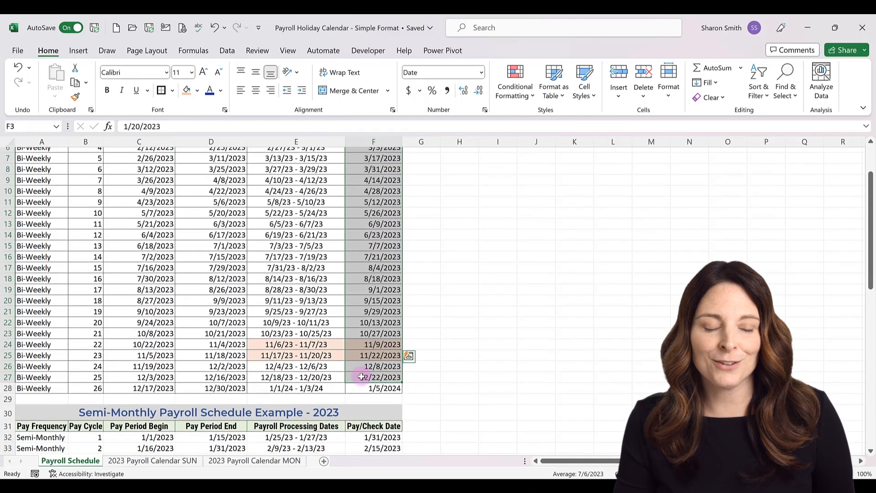
scroll(219, 342, "down", 5)
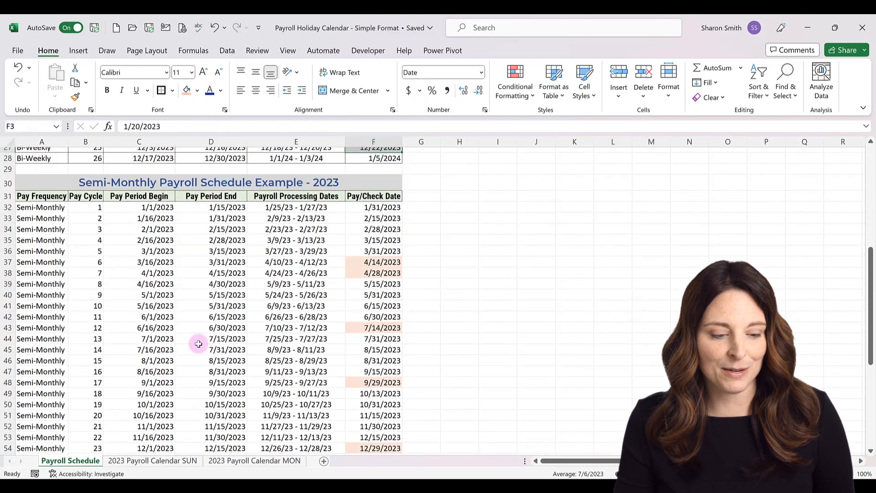
scroll(199, 342, "down", 3)
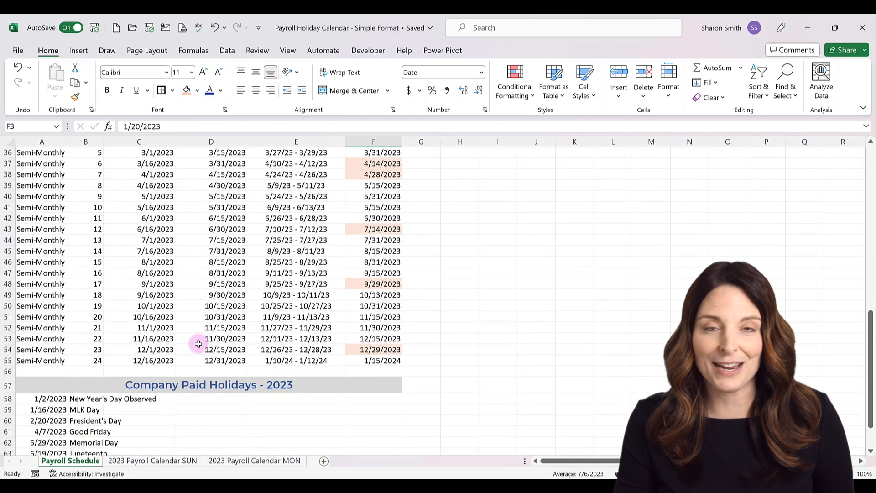
scroll(197, 347, "down", 2)
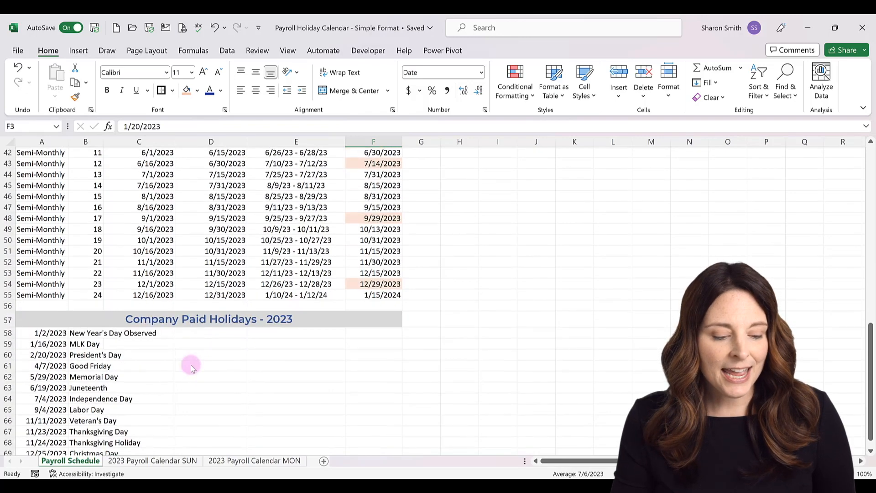
- Examine the 2023 Payroll Calendar SUN sheet and its print preview, and return to the worksheet
left_click(155, 461)
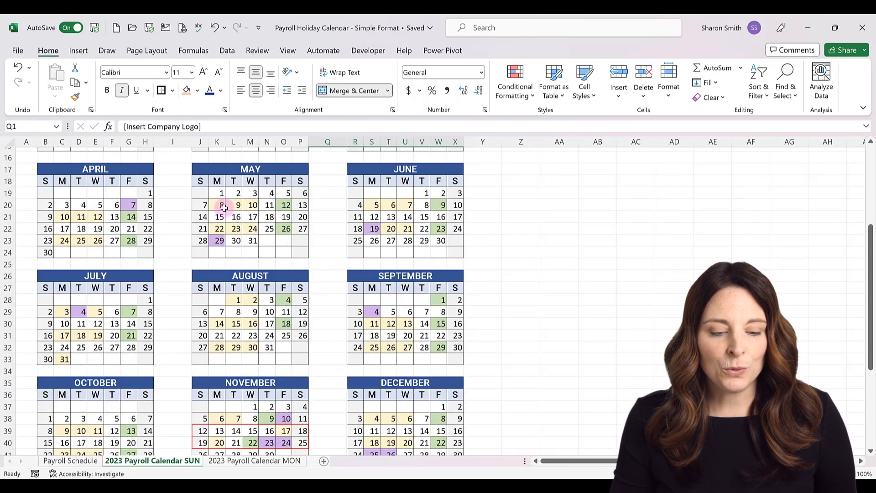
scroll(222, 205, "up", 5)
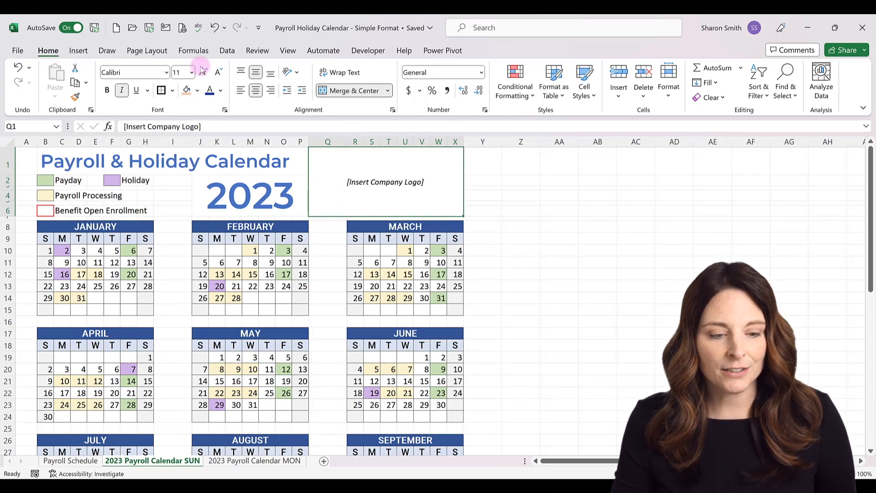
left_click(183, 27)
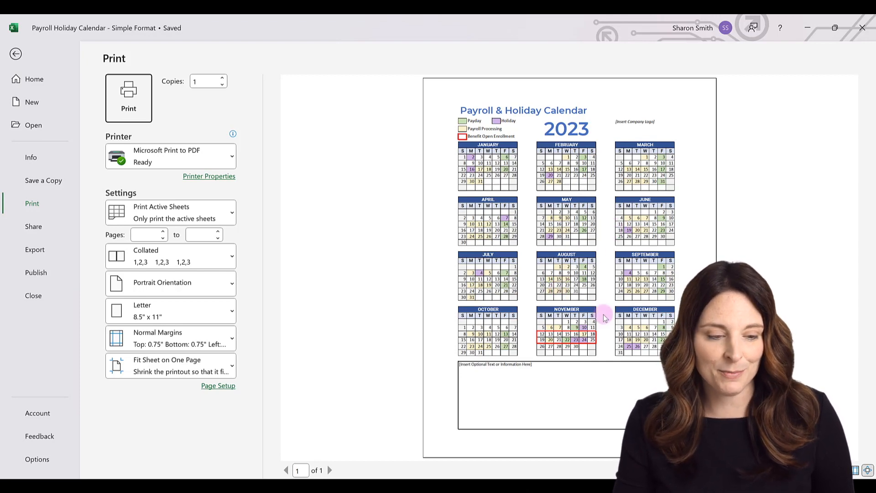
left_click(16, 52)
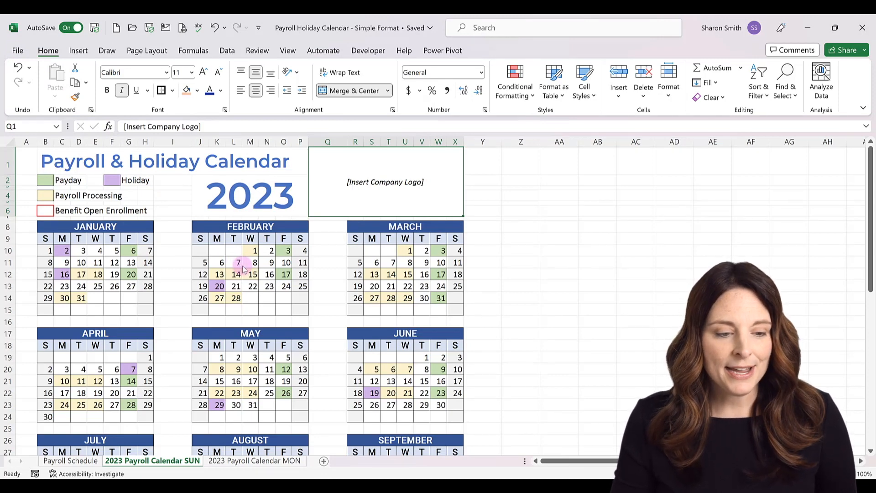
- Create a new blank workbook and set its page orientation to Landscape
left_click(116, 28)
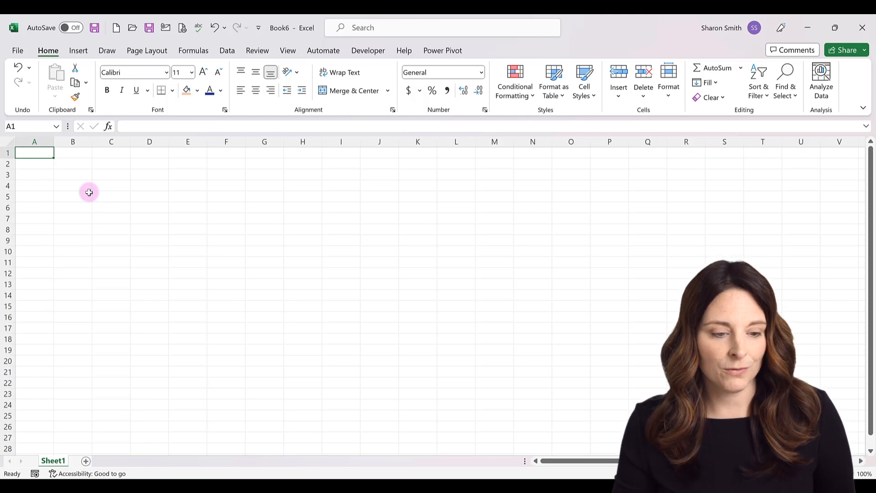
left_click(148, 51)
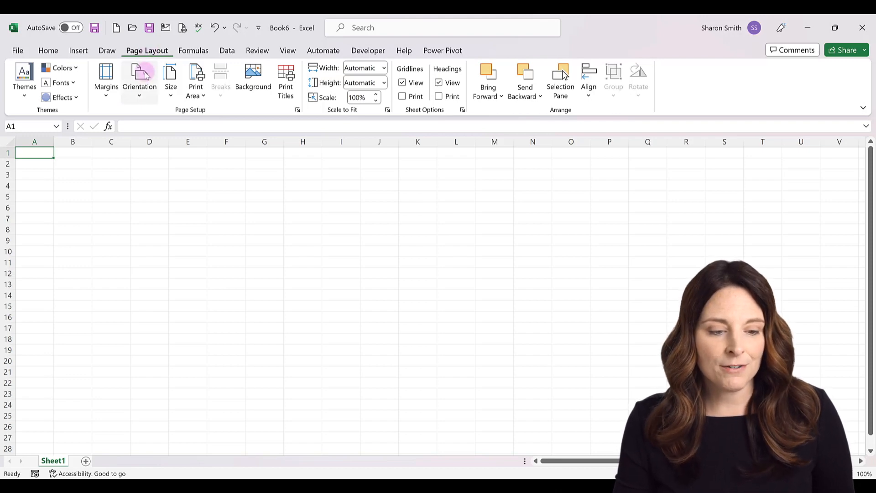
left_click(140, 96)
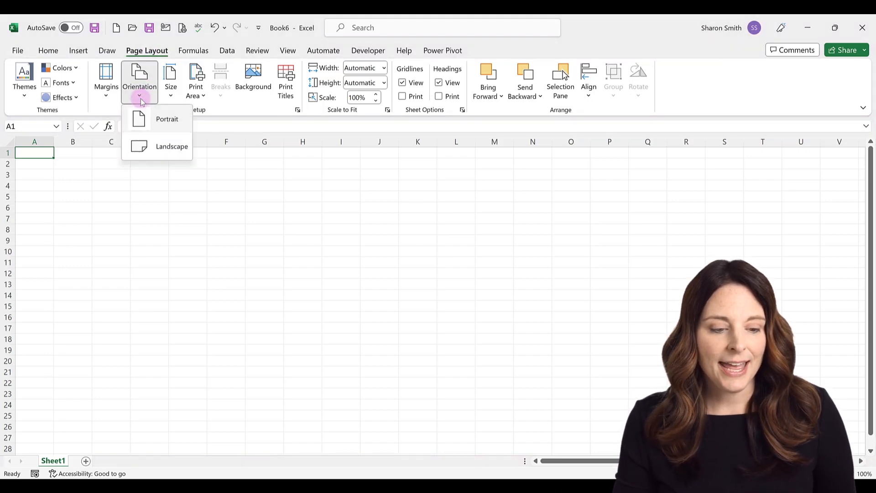
left_click(170, 149)
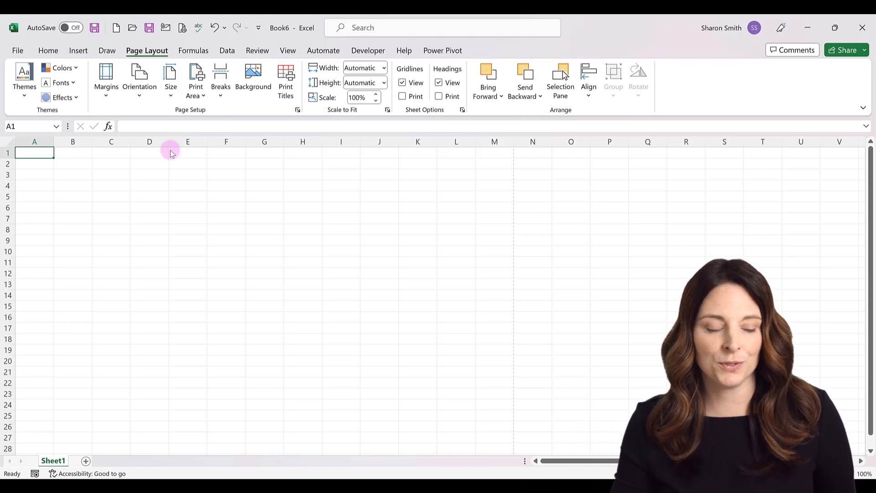
- Narrow the day columns B:H, J:P, R:X and the block starting at Z to a uniform width, keeping I, Q and Y wider
left_click(71, 230)
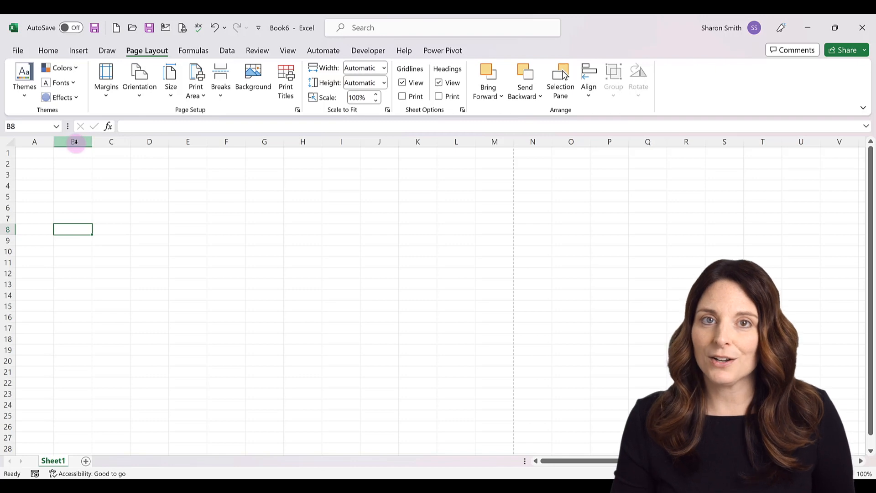
left_click_drag(75, 142, 292, 145)
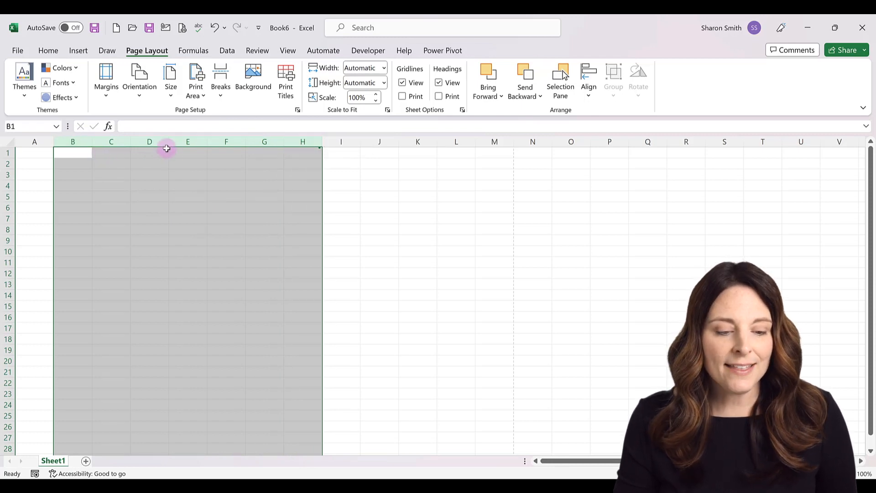
left_click_drag(206, 143, 184, 143)
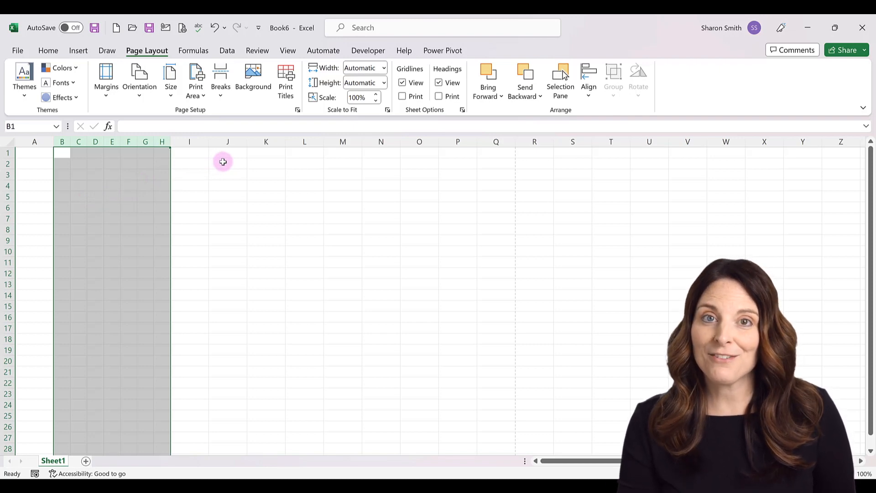
left_click_drag(227, 142, 457, 143)
left_click_drag(439, 142, 417, 142)
left_click_drag(382, 142, 612, 142)
left_click_drag(593, 142, 769, 142)
left_click_drag(748, 143, 727, 142)
- Apply all borders to the range B8:H15 to form the first month's grid
left_click(63, 227)
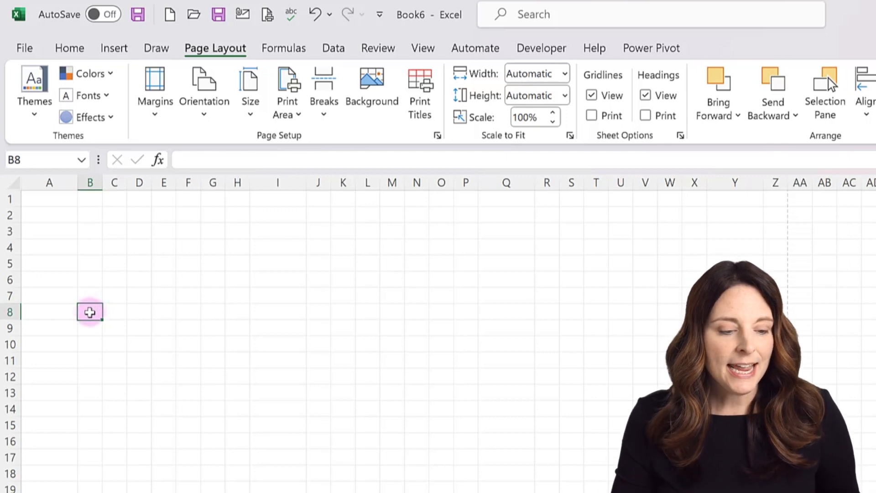
left_click_drag(90, 313, 234, 340)
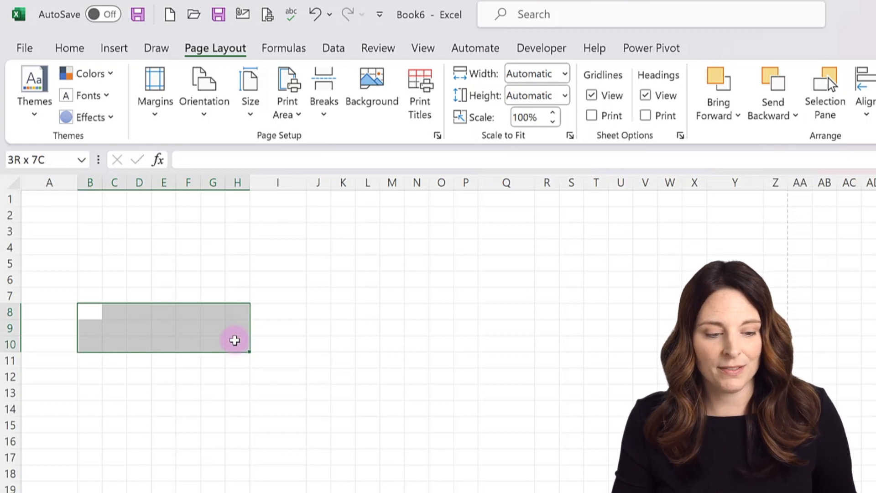
left_click_drag(235, 340, 239, 425)
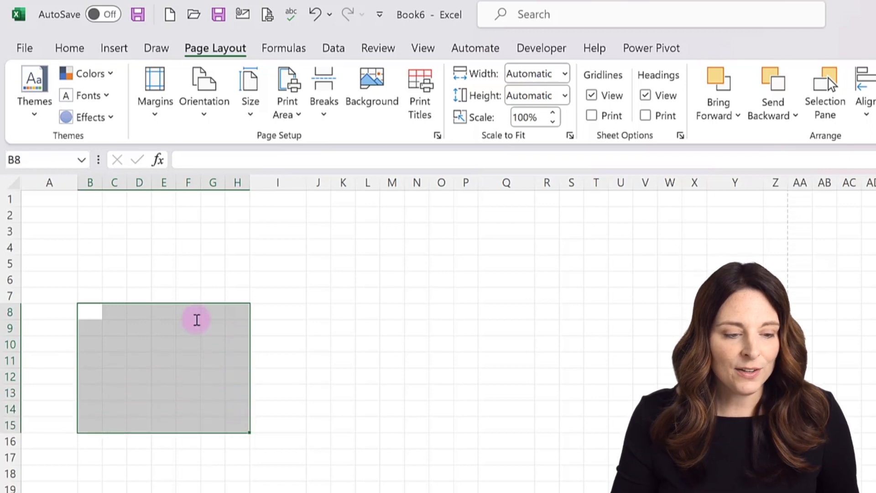
left_click(73, 48)
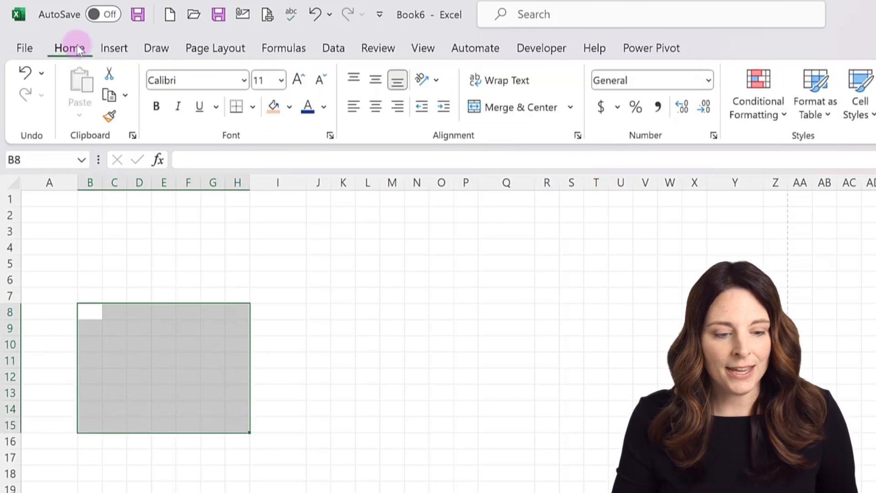
left_click(252, 109)
left_click(291, 286)
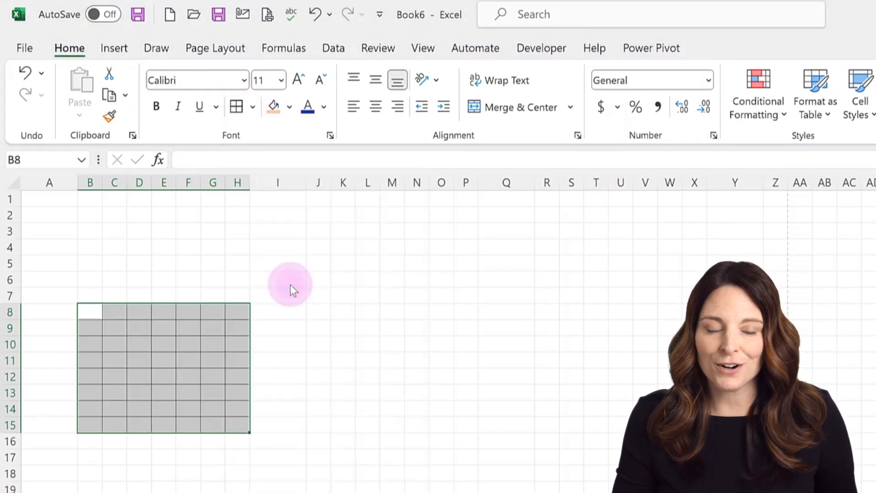
- Merge and center B8:H8 across the top of the grid and enter the month title JANUARY
left_click_drag(92, 310, 232, 310)
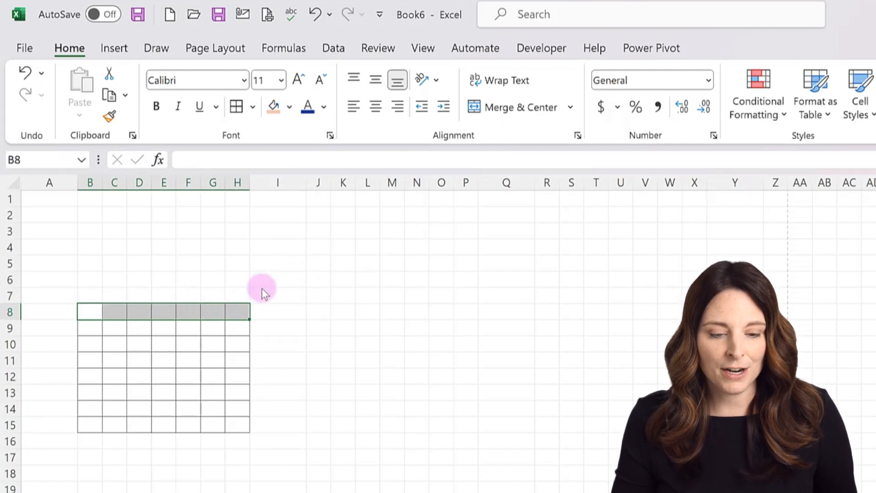
left_click(506, 111)
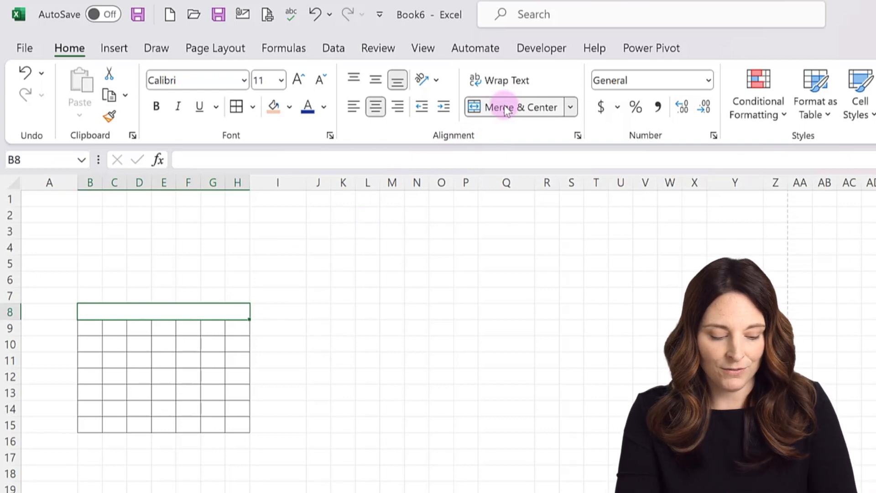
type("JANUARY")
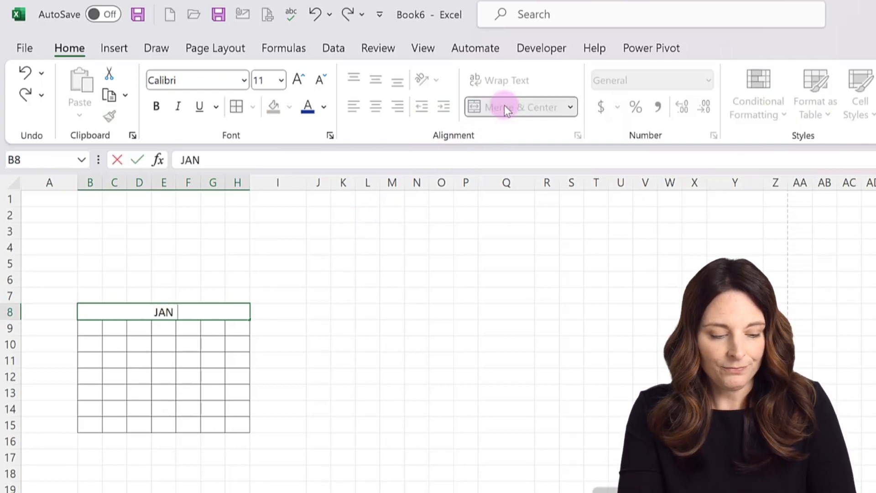
- Enter the weekday initials S, M, T, W, T, F, S across B9:H9 below the month title
left_click(92, 327)
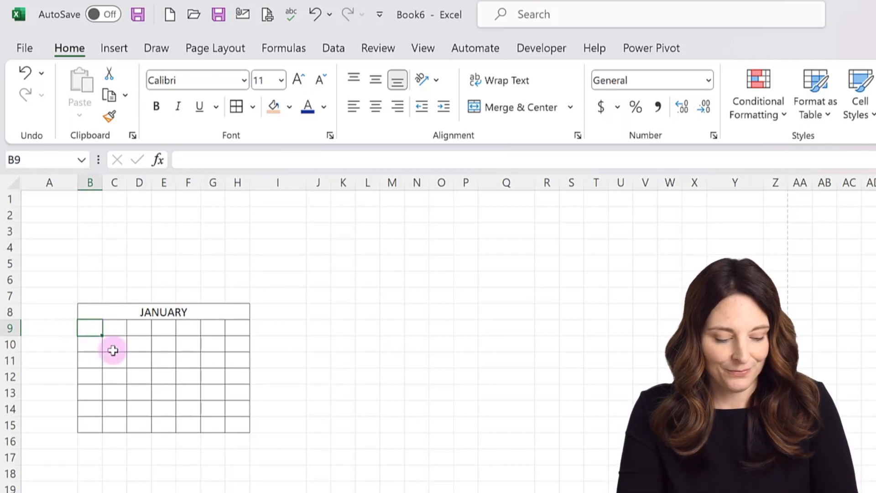
type("S")
key("Tab")
type("M")
key("Tab")
type("T")
key("Tab")
type("W")
key("Tab")
type("T")
key("Tab")
type("F\tS")
key("Return")
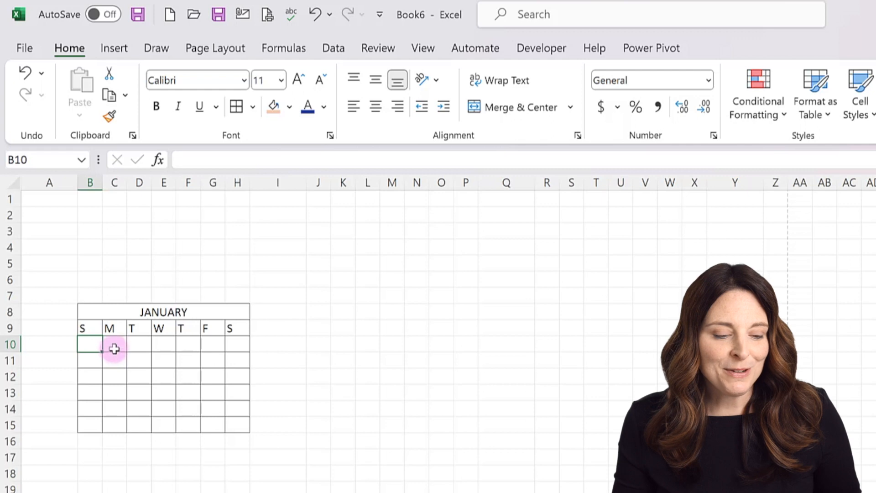
- Format the JANUARY header with a dark green fill and white, bold text at size 14
left_click(187, 311)
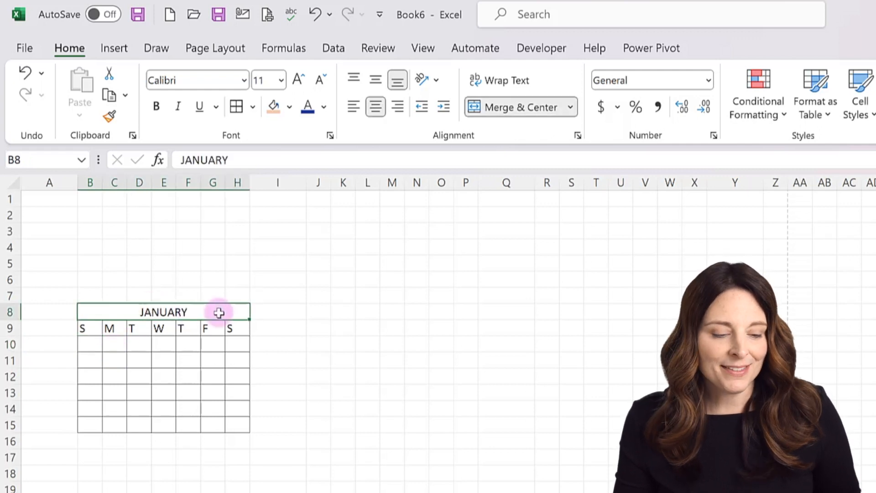
left_click(289, 106)
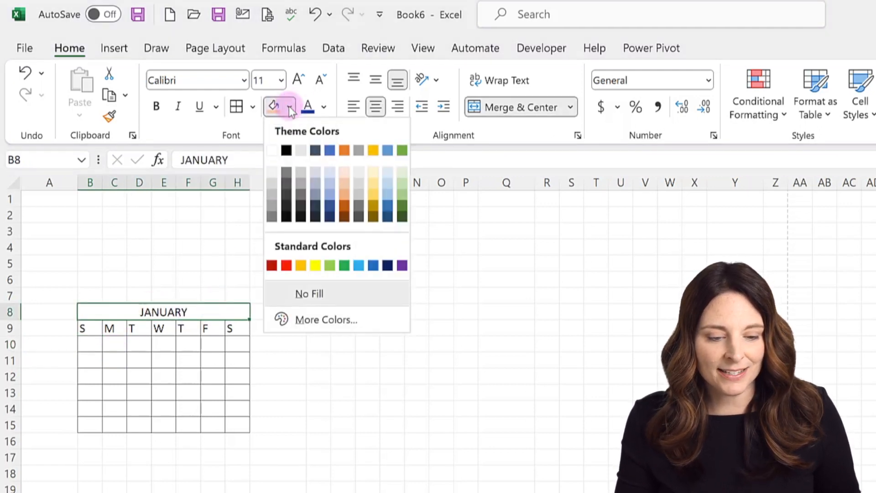
left_click(402, 205)
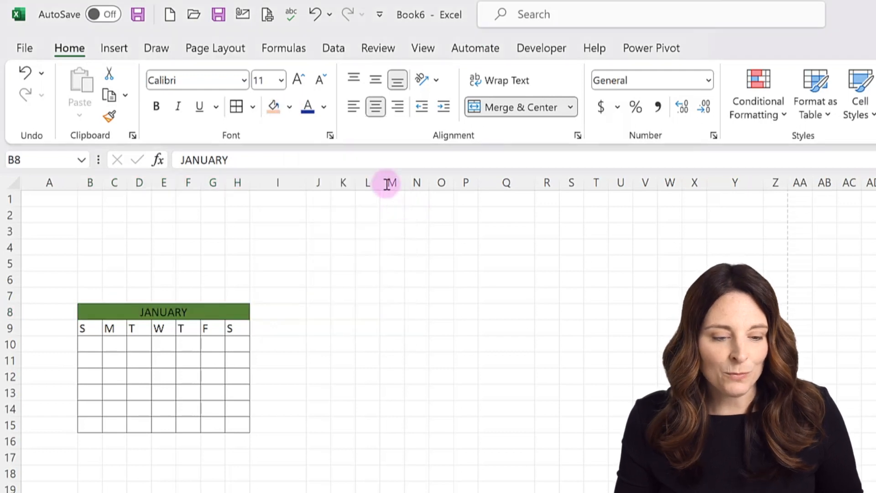
left_click(324, 108)
left_click(307, 175)
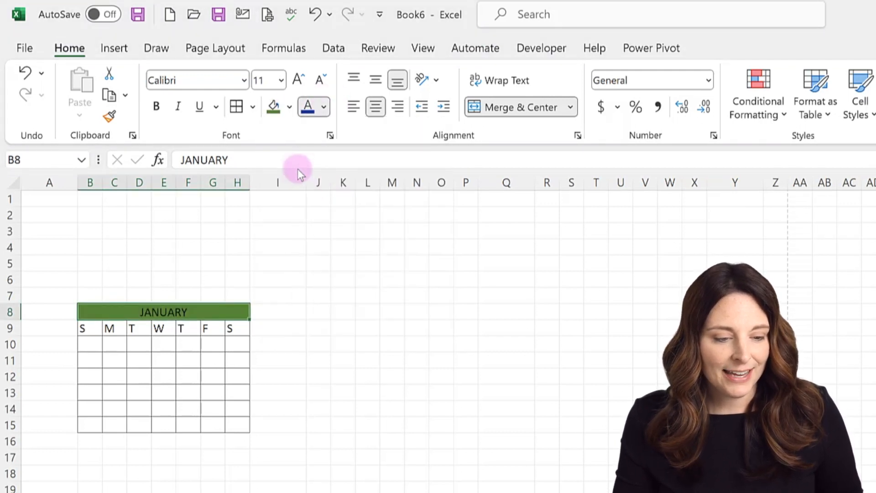
left_click(156, 106)
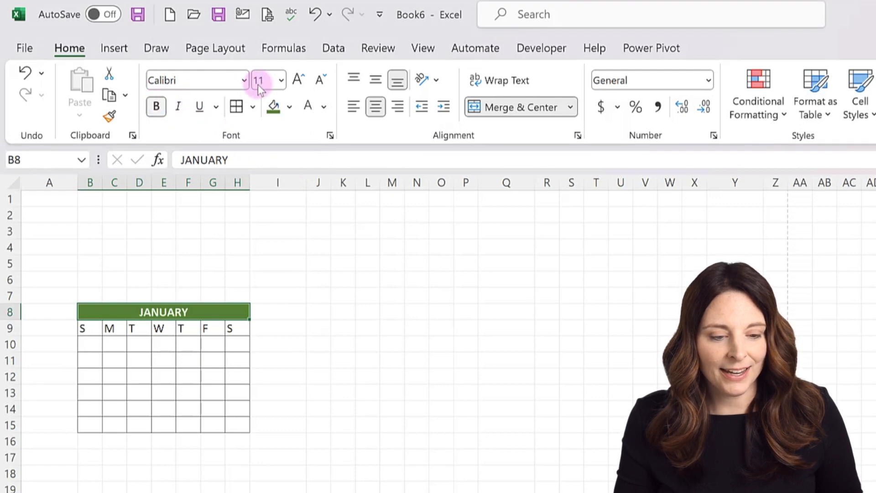
left_click(280, 81)
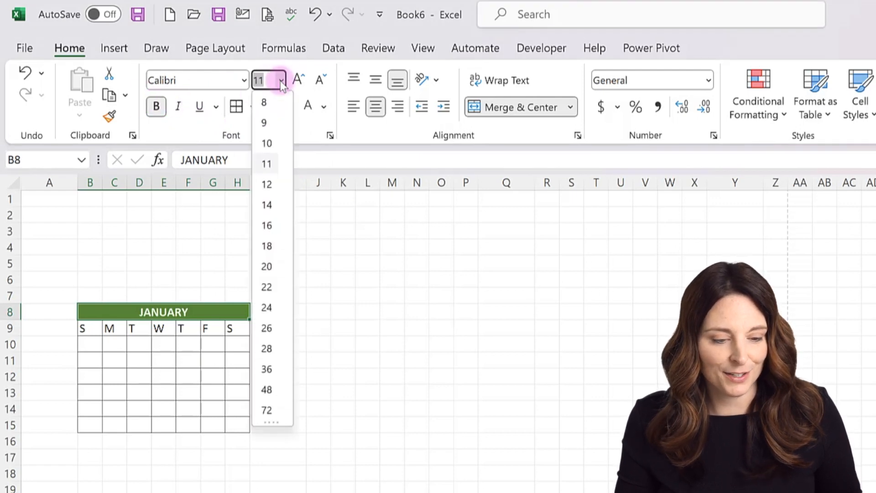
left_click(269, 207)
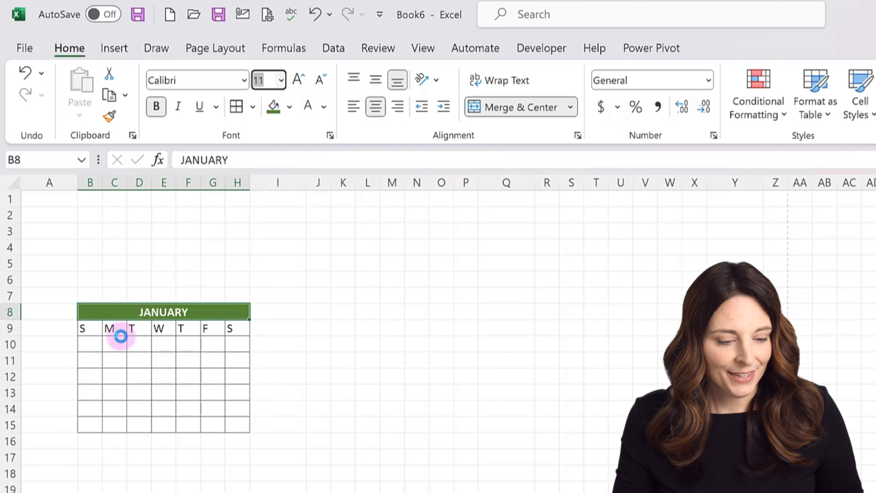
- Give the weekday initials in B9:H9 a light green fill and bold text
left_click_drag(87, 333, 232, 330)
left_click(289, 107)
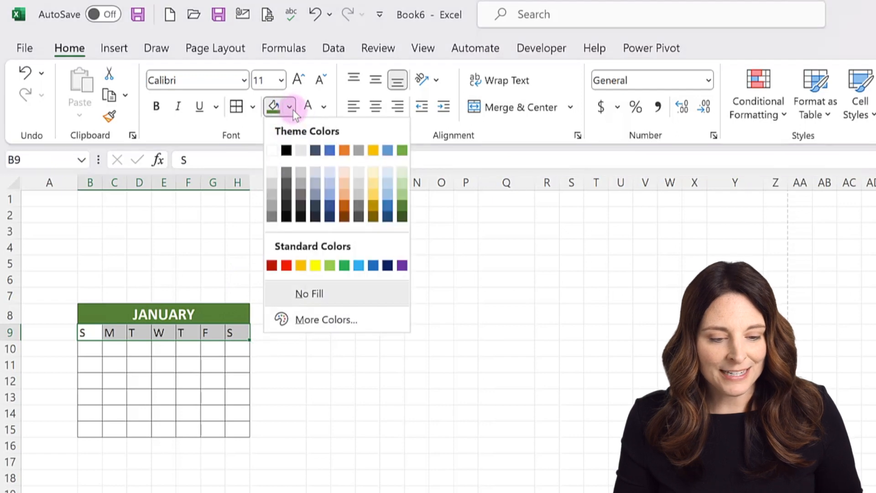
left_click(401, 186)
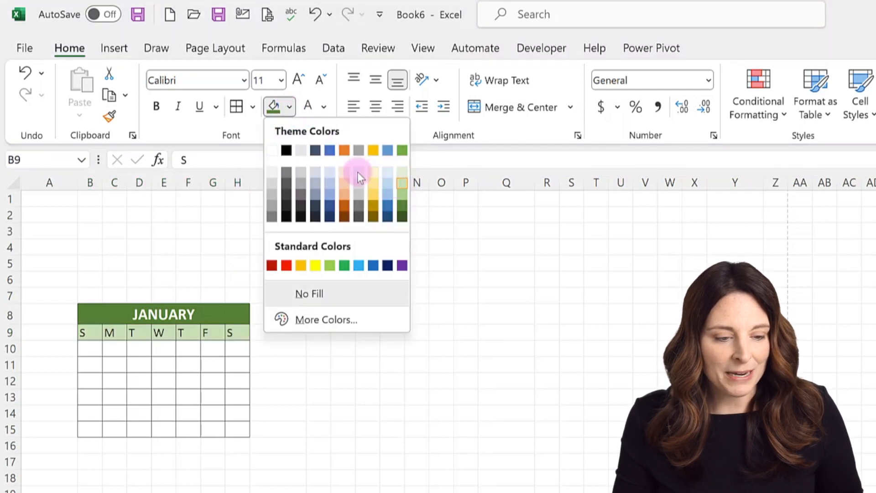
left_click(158, 110)
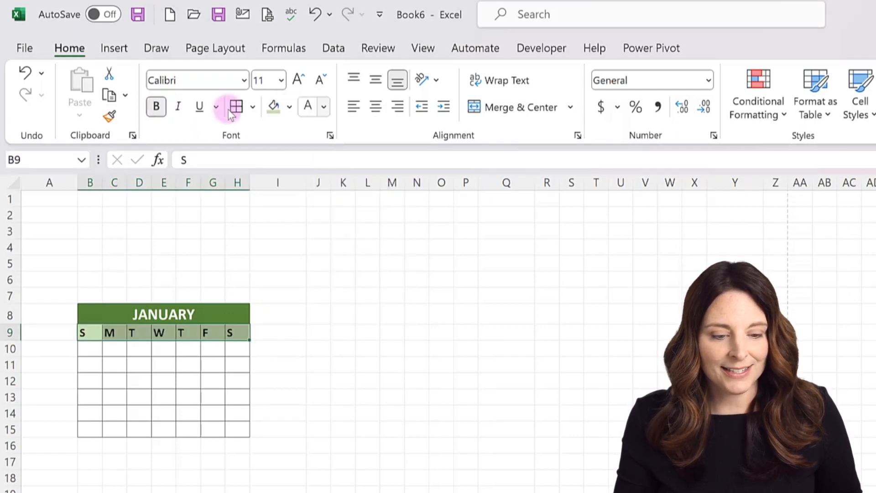
- Center the weekday initials horizontally in B9:H9
left_click(374, 110)
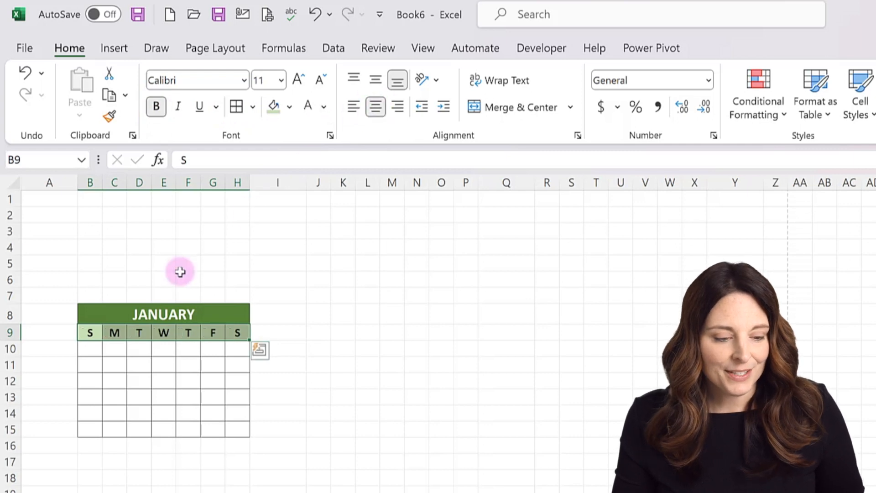
left_click(88, 348)
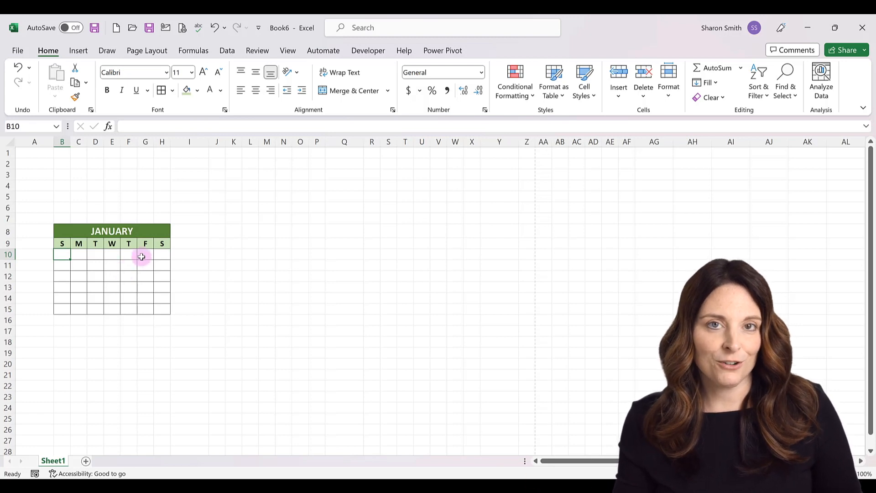
- Copy the whole January month block and paste it alongside at J8, R8 and Z8
left_click_drag(137, 232, 136, 305)
key("ctrl+c")
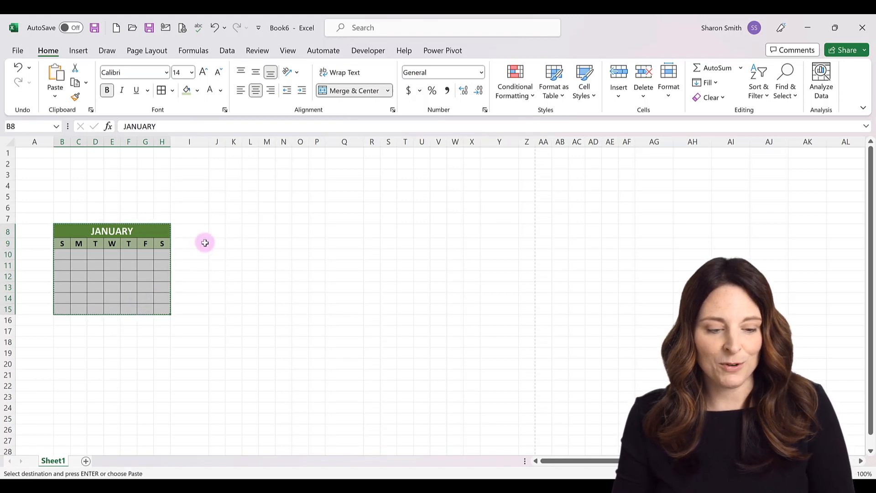
left_click(218, 230)
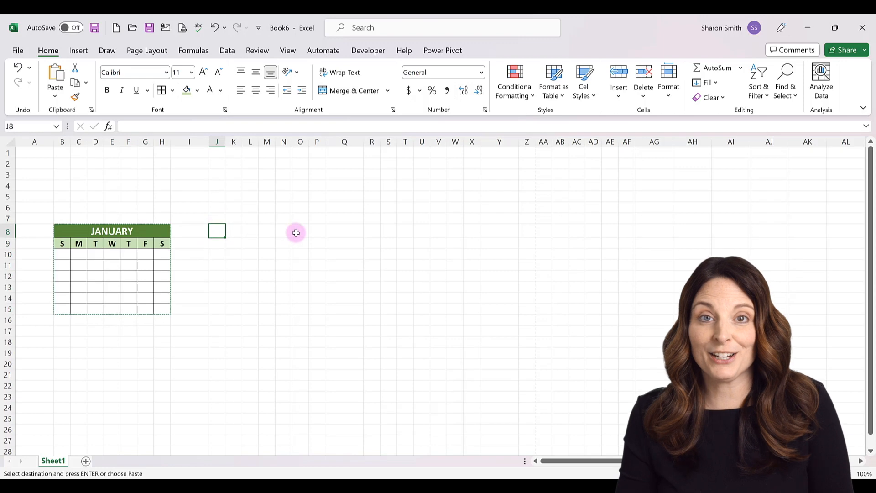
key("ctrl+v")
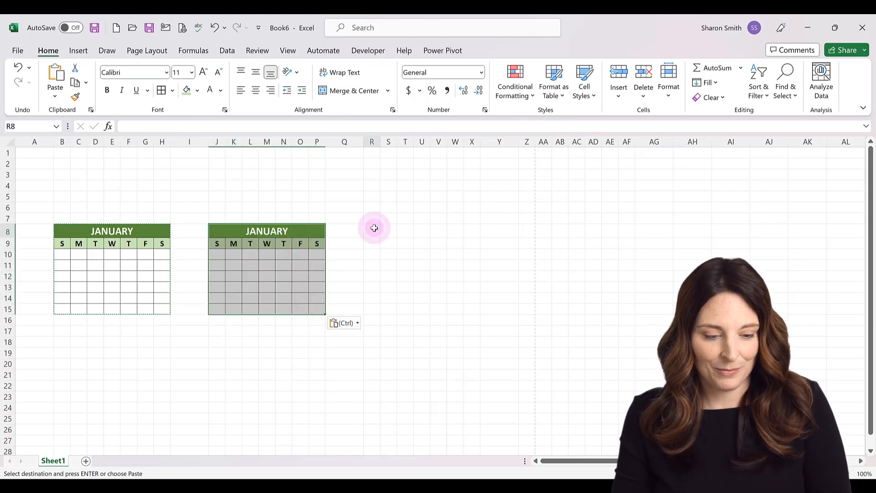
left_click(372, 230)
key("ctrl+v")
left_click(529, 232)
key("ctrl+v")
- Retitle the three copied month blocks in row 8 as FEBRUARY, MARCH and APRIL
left_click(268, 230)
type("FEBRUARY")
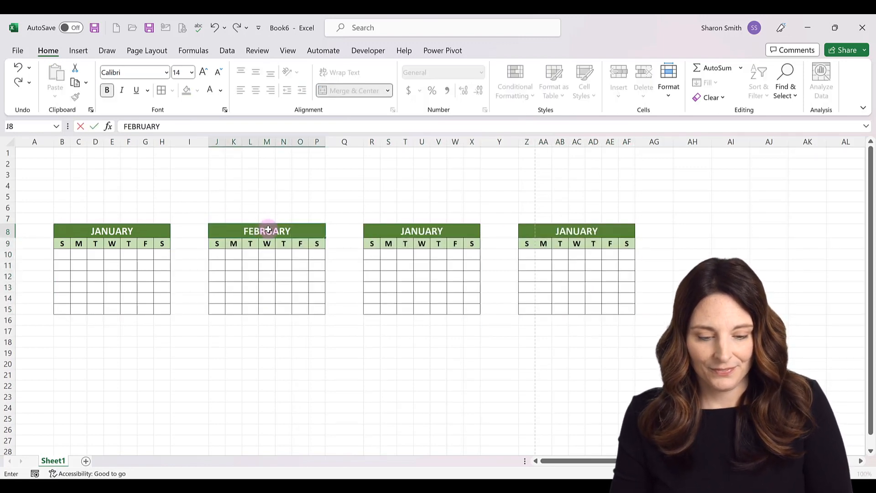
key("Tab")
key("Tab")
type("MARCH")
key("Tab")
key("Tab")
type("APRIL")
key("Return")
left_click(66, 258)
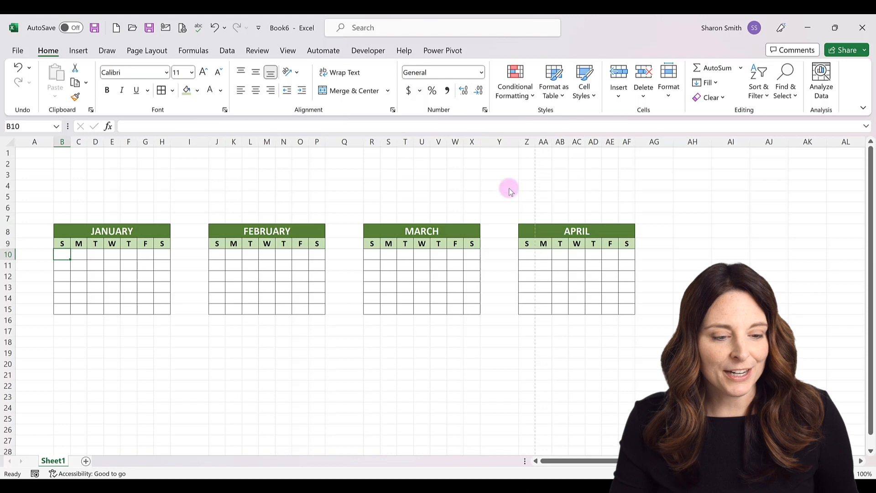
- Set the page scaling to fit the sheet on 1 page wide by 1 page tall
left_click(153, 52)
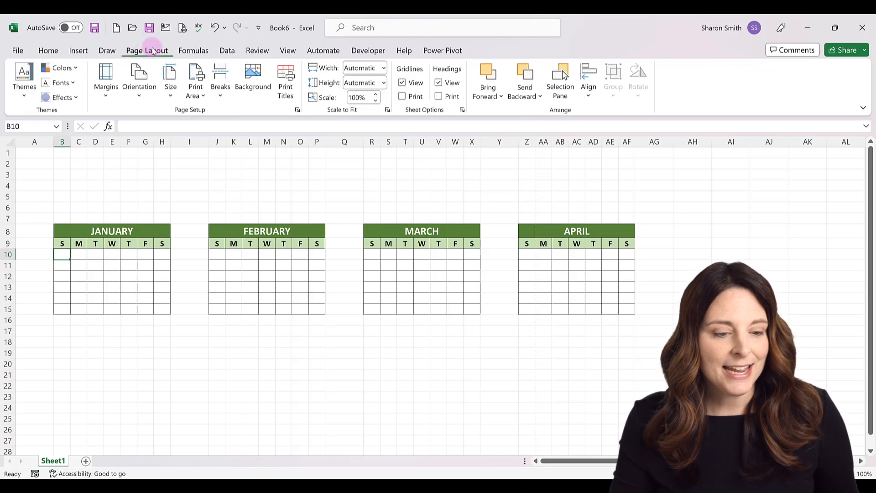
left_click(107, 98)
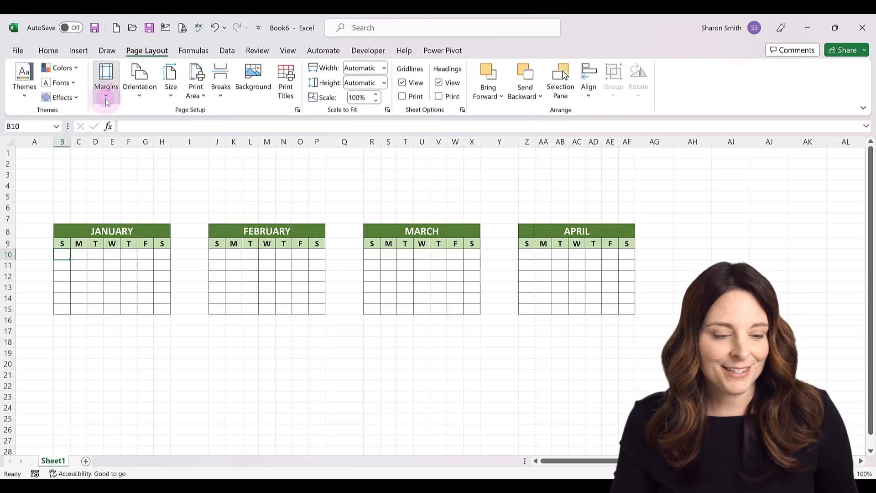
left_click(155, 272)
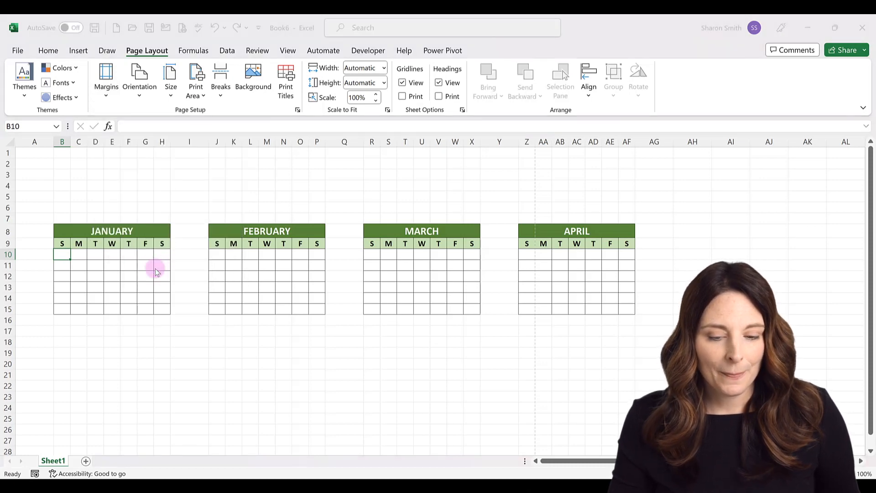
left_click(452, 52)
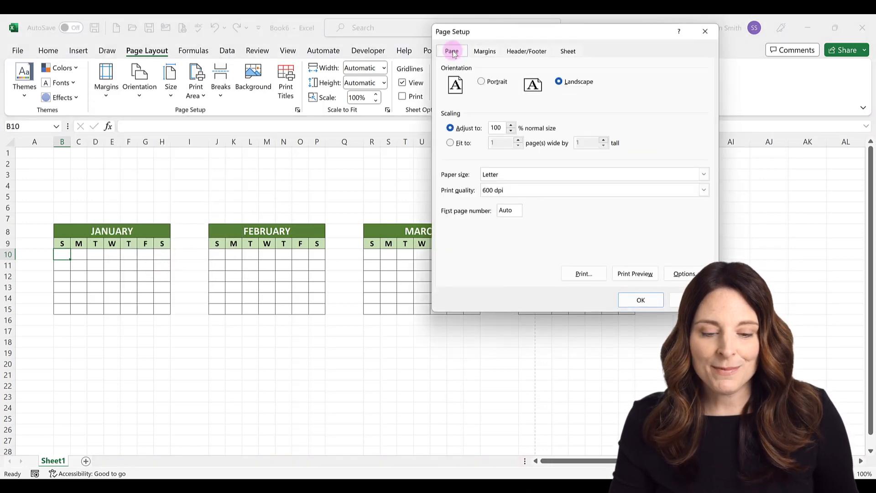
left_click(447, 144)
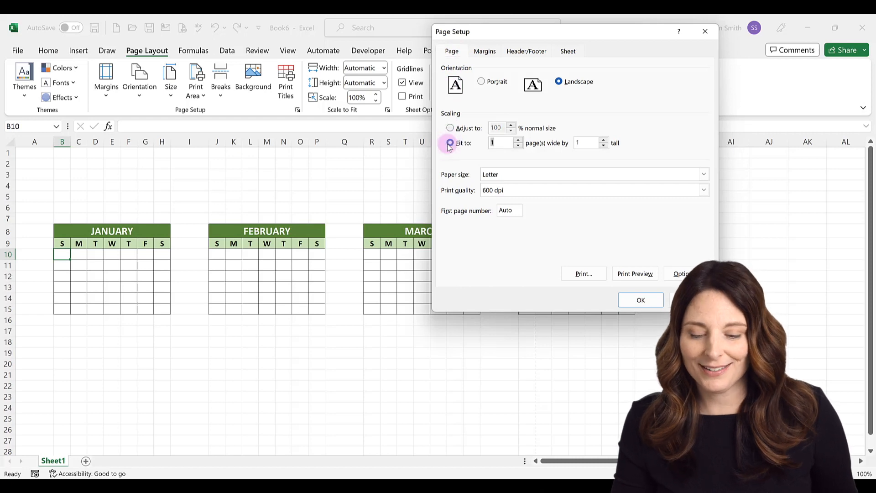
left_click(642, 300)
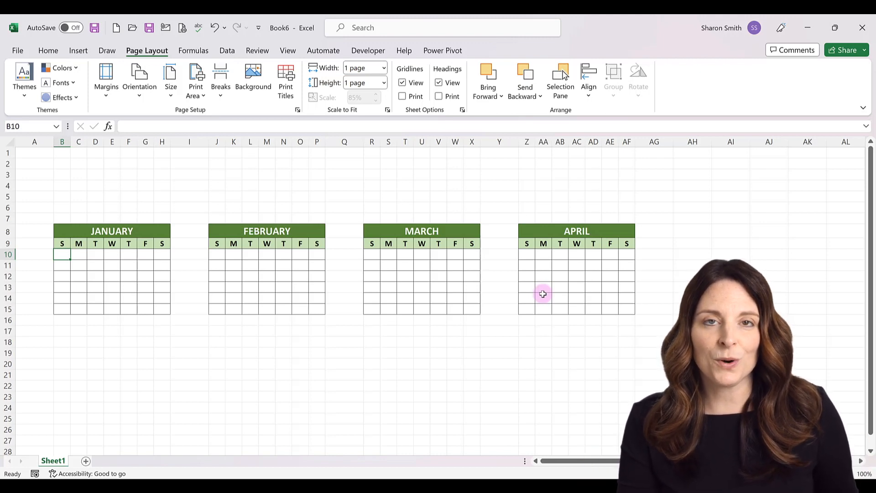
- Copy the January block and paste it at B18, J18, R18 and Z18, and at B28, J28, R28 and Z28
left_click_drag(112, 232, 110, 311)
key("ctrl+c")
left_click(63, 342)
key("ctrl+v")
left_click(217, 342)
key("ctrl+v")
left_click(373, 342)
key("ctrl+v")
left_click(63, 358)
key("ctrl+v")
left_click(218, 358)
key("ctrl+v")
left_click(371, 357)
key("ctrl+v")
left_click(524, 358)
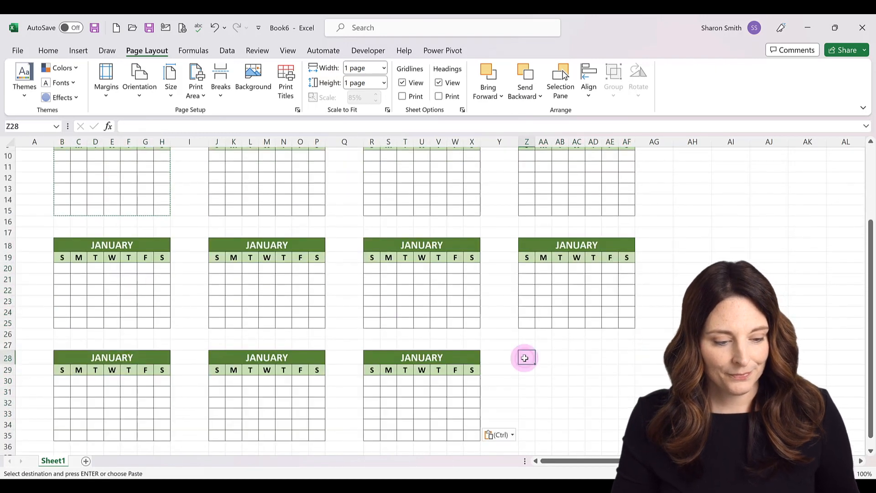
key("ctrl+v")
- Retitle the row 18 blocks MAY, JUNE, JYLY and AUGUST, and the row 28 blocks SEPTEMBER, OCTOBER, NOVEMBER and DECEMBER
type("YLY")
key("Tab")
key("Tab")
type("AUGUST")
key("Tab")
key("Tab")
left_click(94, 394)
type("SEPTEMBER")
key("Tab")
key("Tab")
type("OCTOBER")
scroll(63, 156, "up", 2)
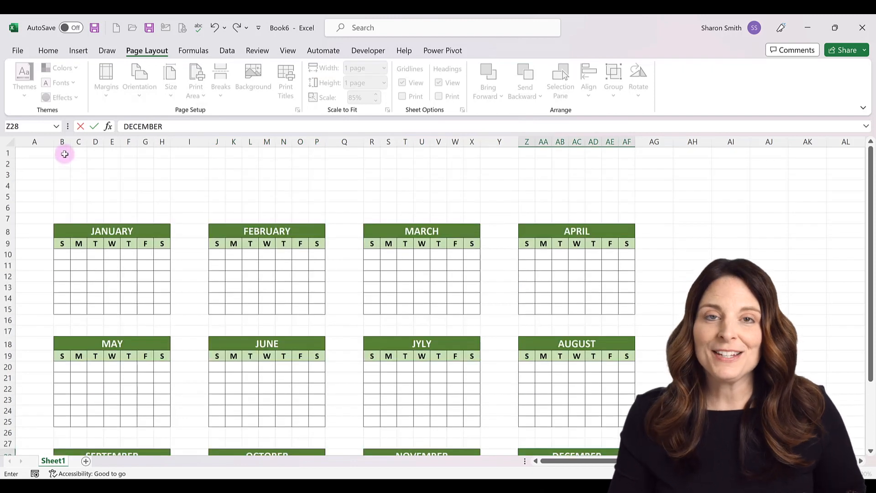
- Merge and center B1:I7 into one blank cell above the January block
left_click_drag(64, 154, 190, 218)
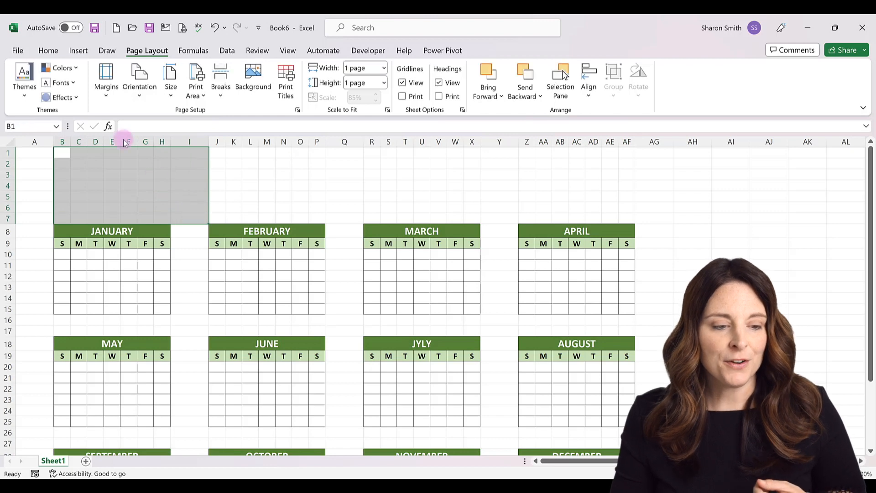
left_click(48, 50)
left_click(349, 91)
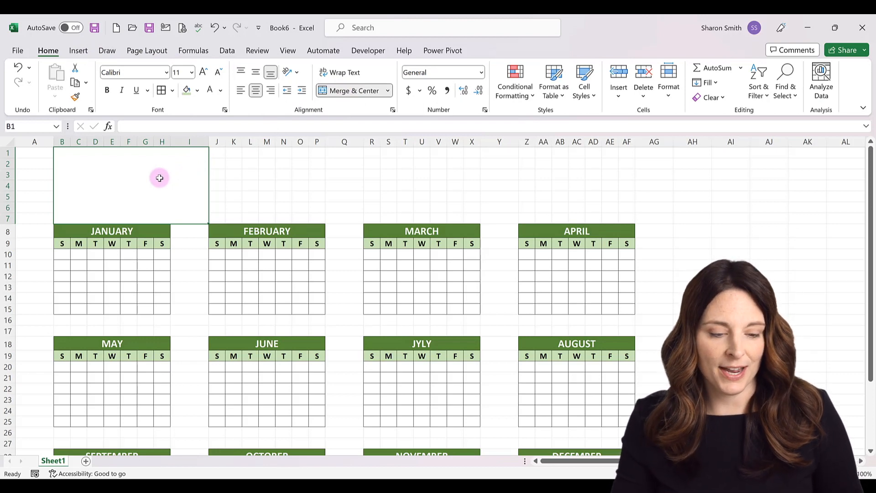
- Merge K1:AF3 into one title cell and align its content left and vertically middle
left_click_drag(234, 154, 623, 178)
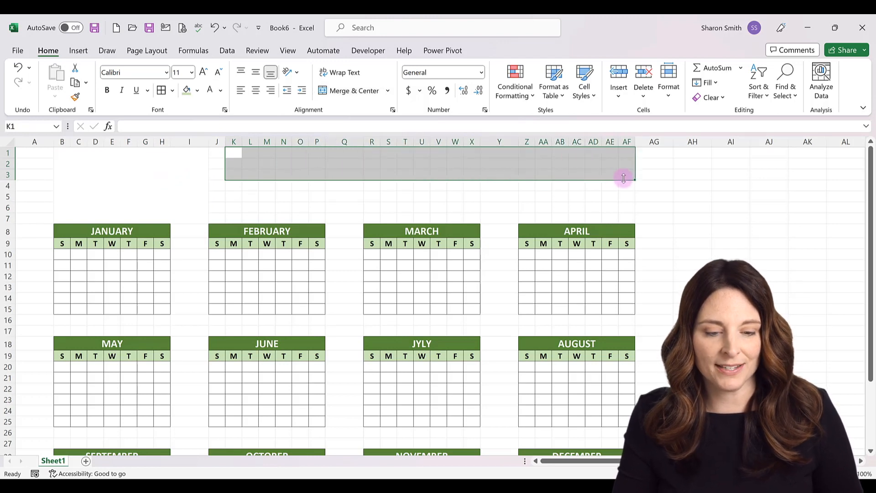
left_click(344, 91)
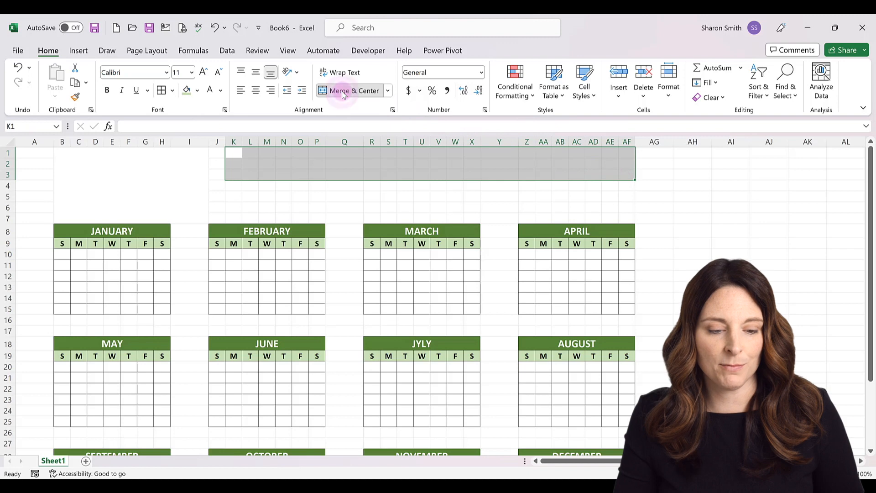
left_click(240, 92)
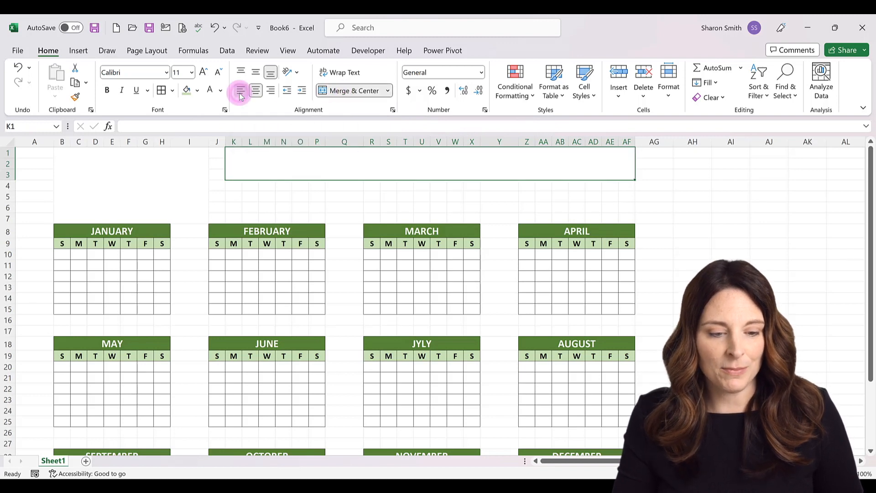
left_click(256, 73)
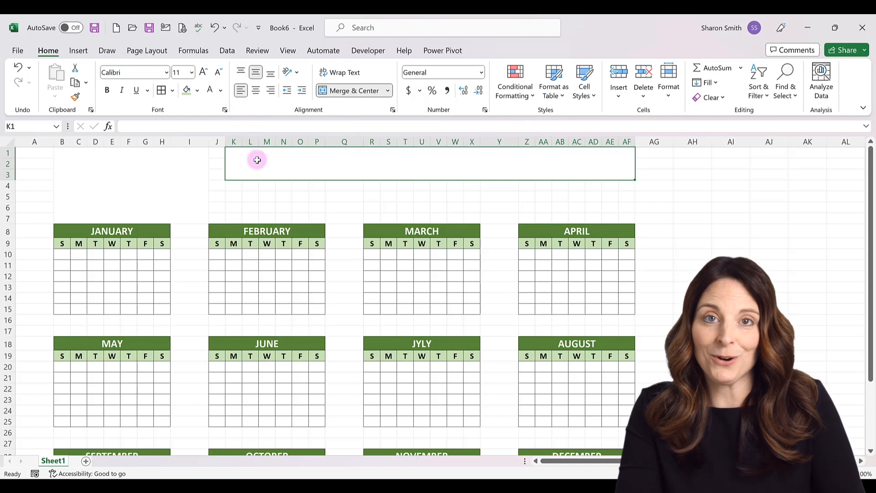
- Enter the title PAYROLL & HOLIDAY CALENDAR in the merged cell K1:AF3
type("PAYROLL")
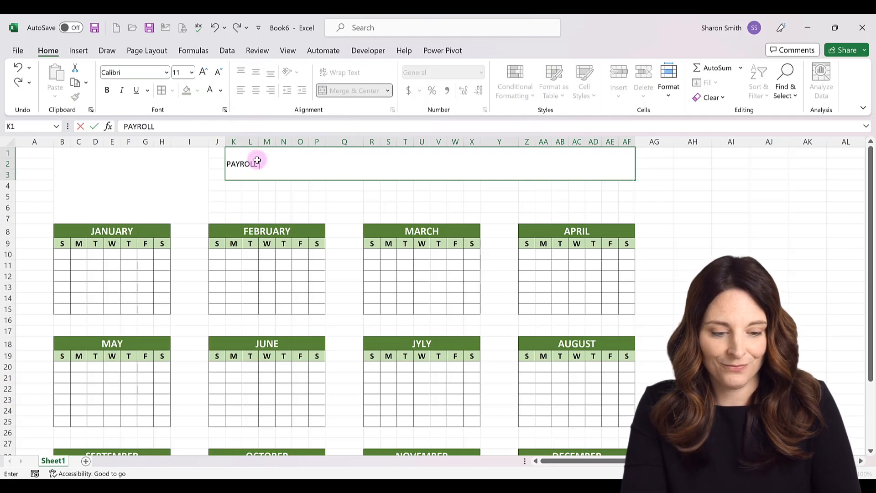
type(" & HOLIDAY CALENDAR")
key("Return")
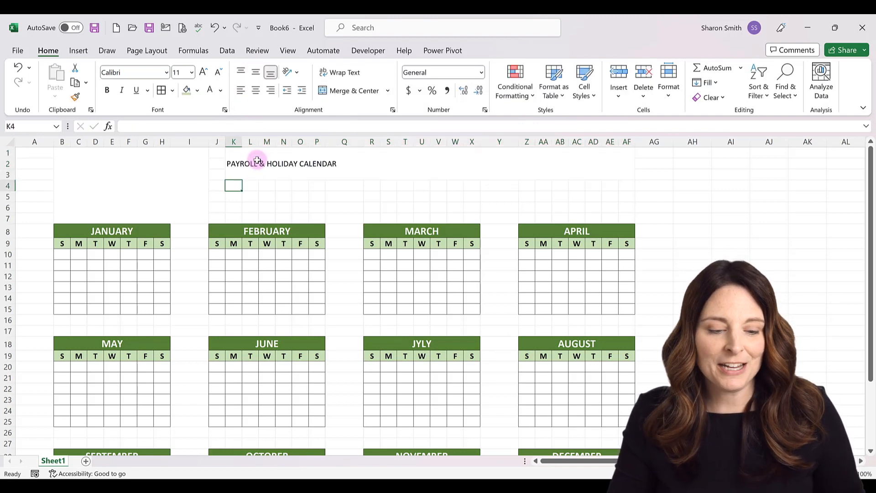
- Format the calendar title in Montserrat ExtraBold at size 28 with a dark blue font color
left_click(300, 159)
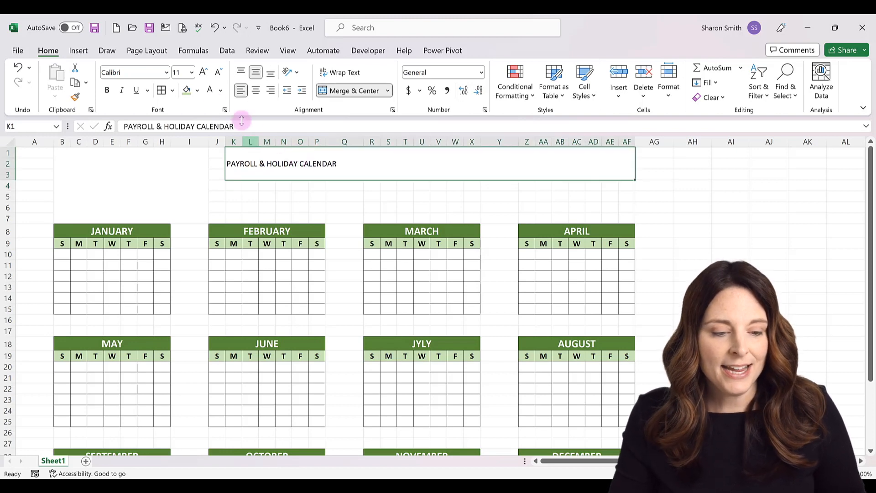
left_click(167, 73)
type("Montserrat ")
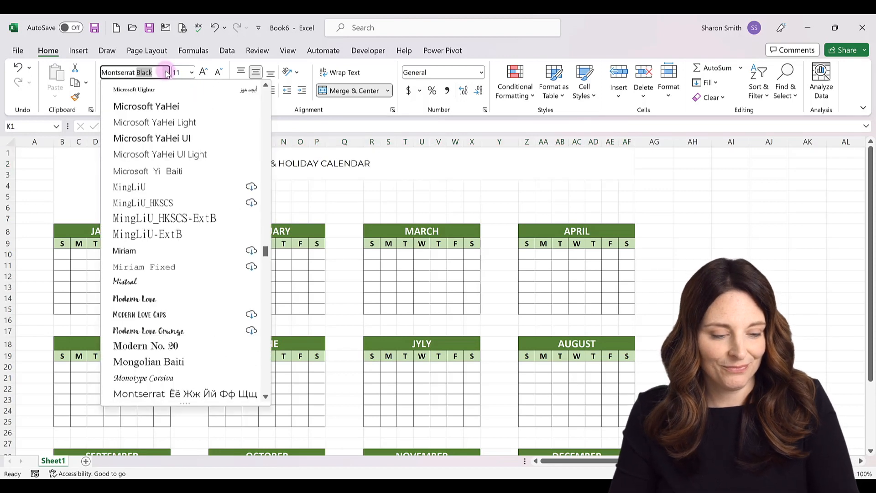
type("ExtraBold")
key("Return")
left_click(191, 73)
left_click(188, 255)
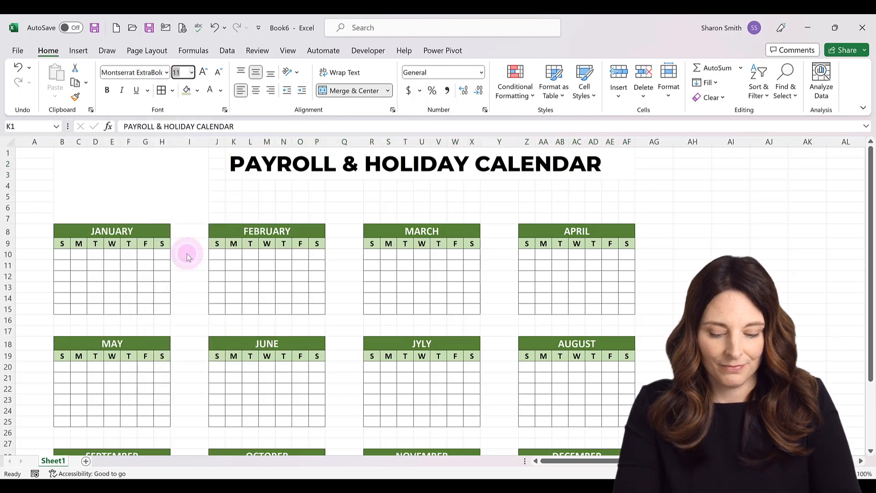
left_click(222, 91)
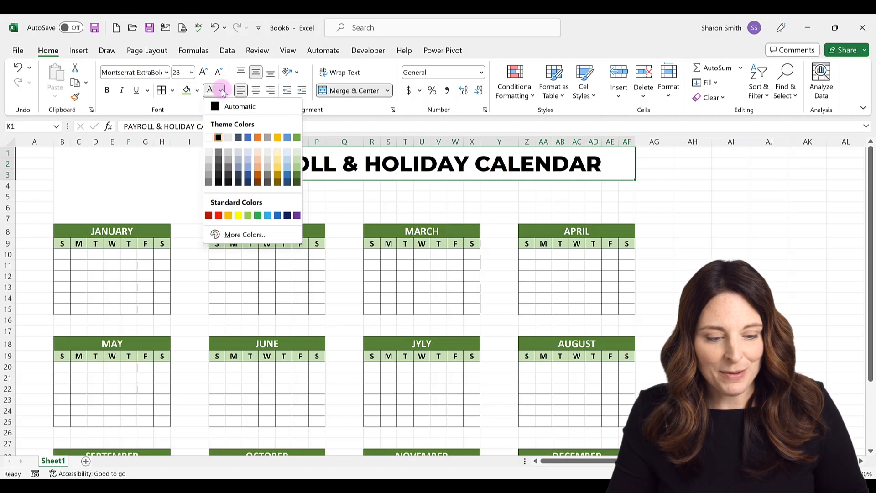
left_click(248, 181)
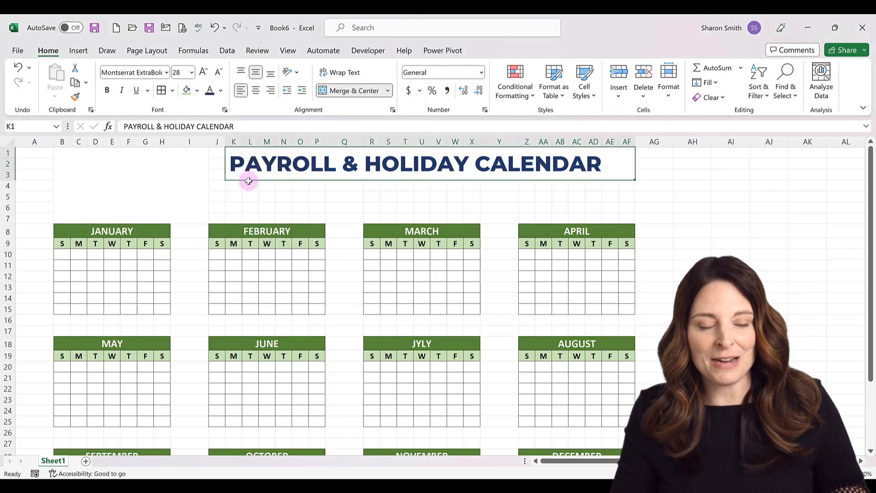
left_click(220, 90)
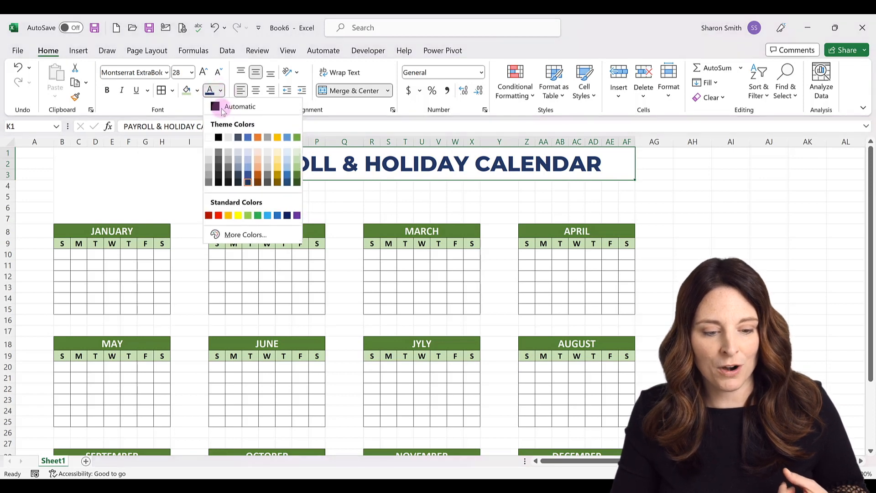
left_click(244, 234)
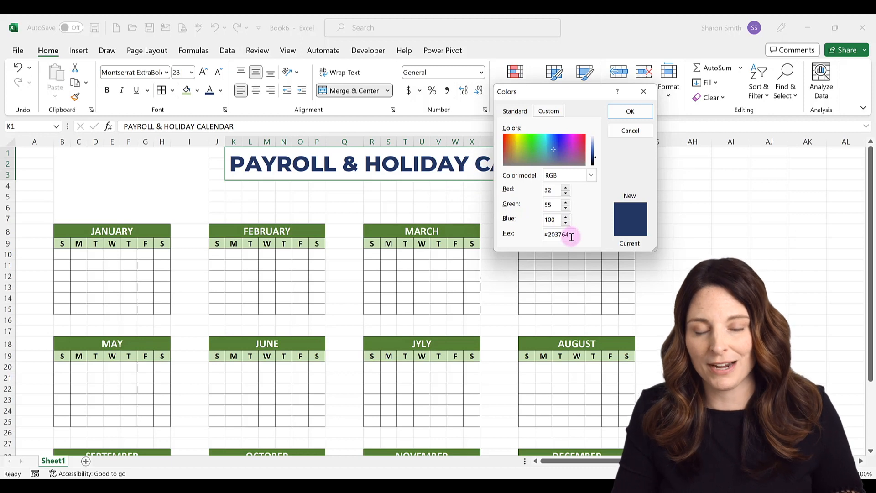
left_click(635, 132)
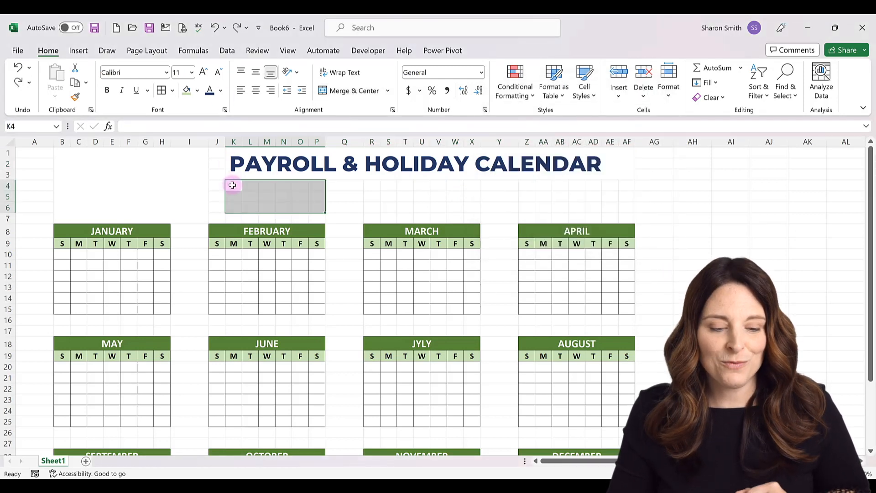
- Merge and center K4:P6 below the title and enter the year 2023
left_click_drag(233, 186, 309, 205)
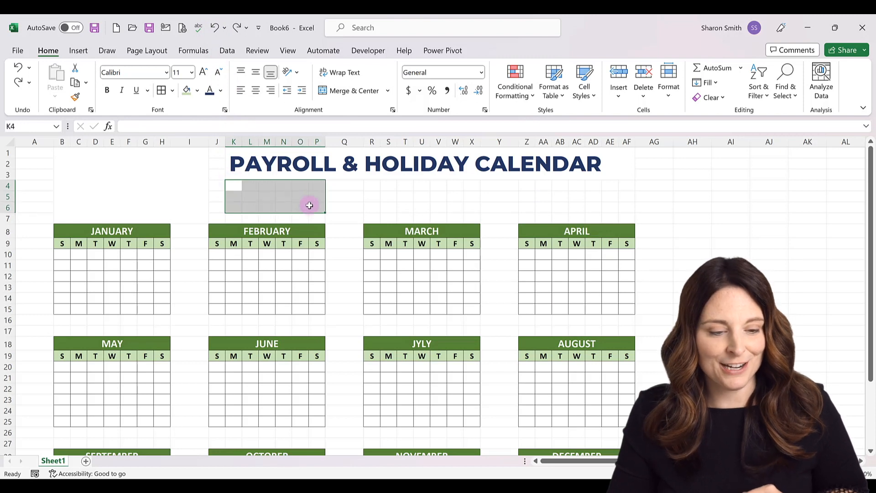
left_click(339, 91)
left_click(253, 195)
type("2023")
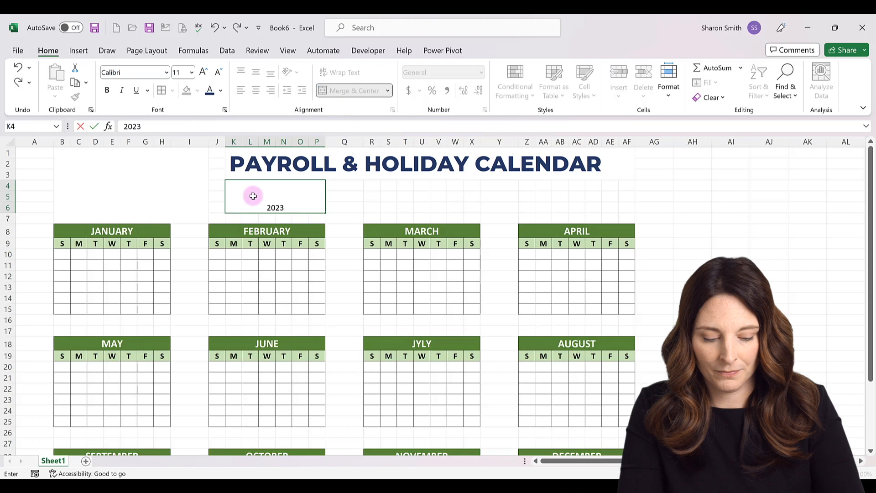
left_click(324, 216)
- Middle-align the year 2023 in K4:P6 and format it in Montserrat ExtraBold at size 36 with a dark blue font color
left_click(288, 196)
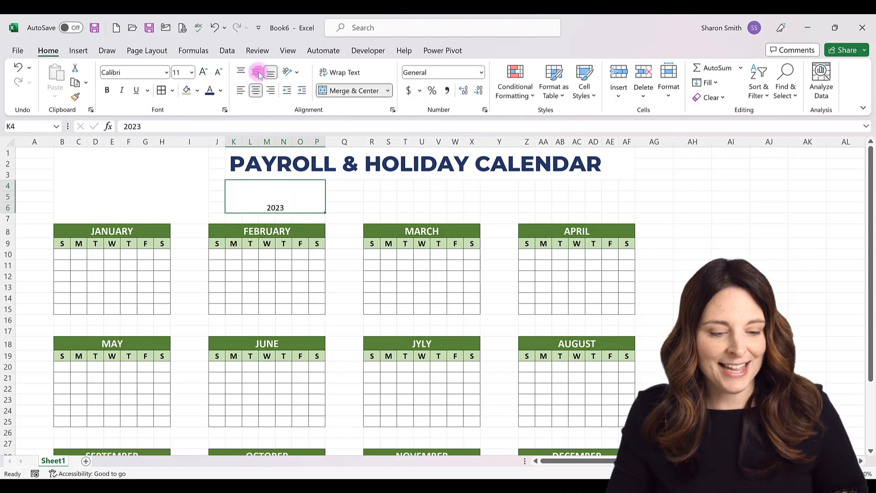
left_click(191, 72)
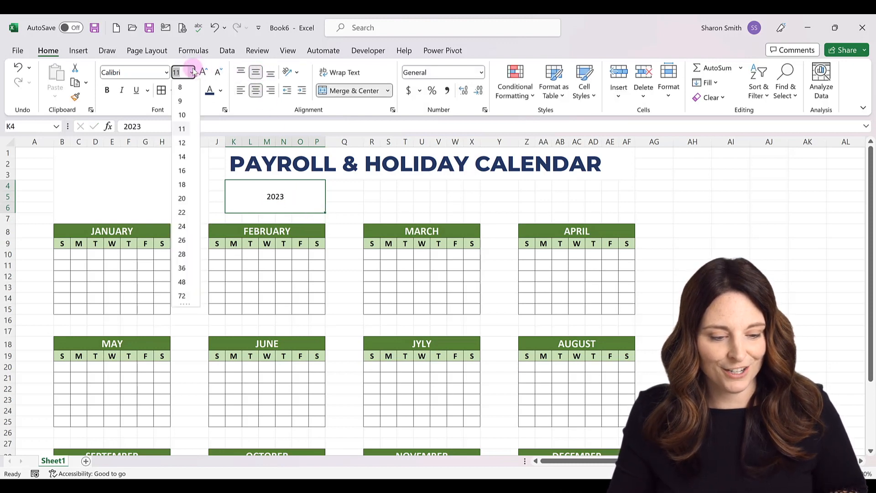
left_click(182, 268)
left_click(143, 69)
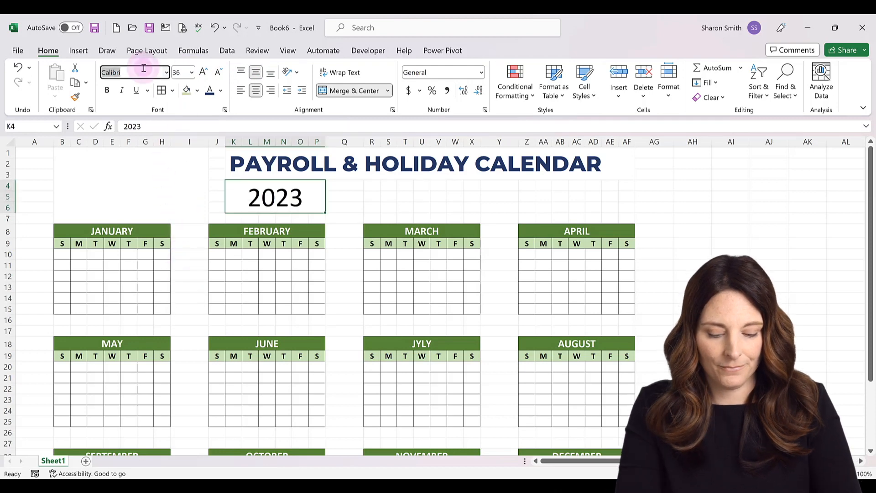
type("Montserrat E")
key("Return")
left_click(209, 89)
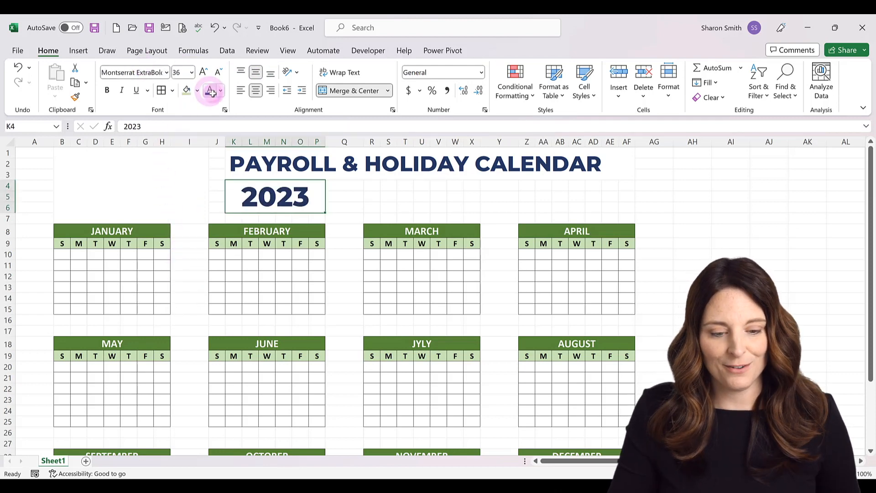
left_click(350, 195)
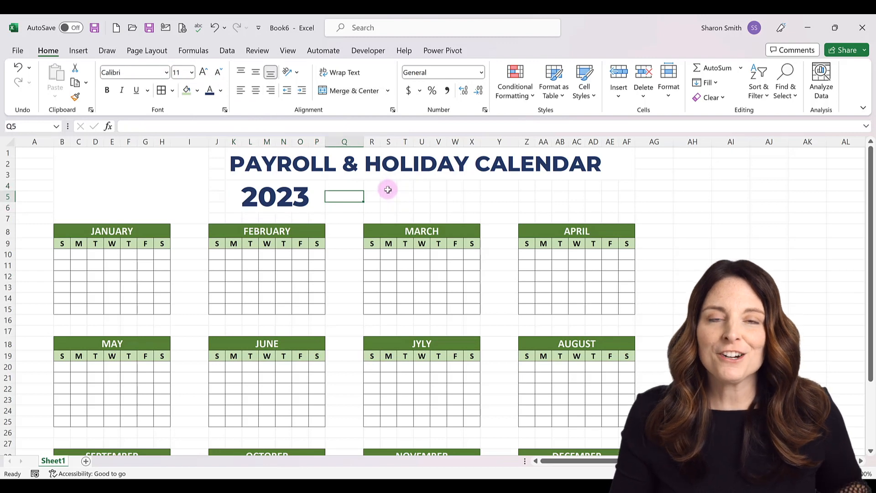
- Give cell S4 a light orange fill and thick outside borders as a legend color swatch
left_click(388, 187)
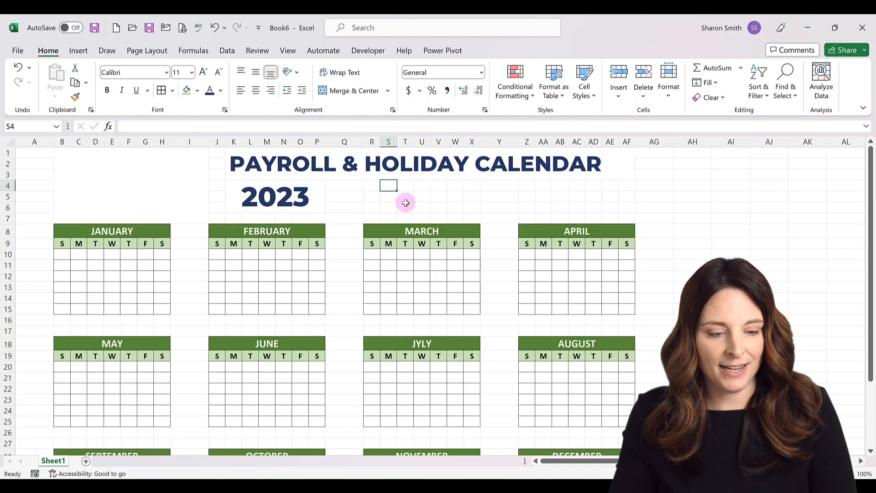
left_click(198, 91)
left_click(235, 142)
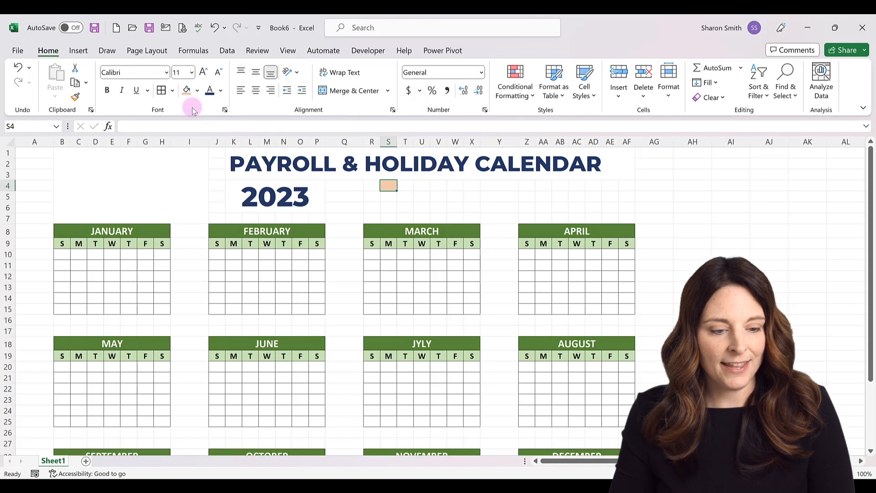
left_click(173, 91)
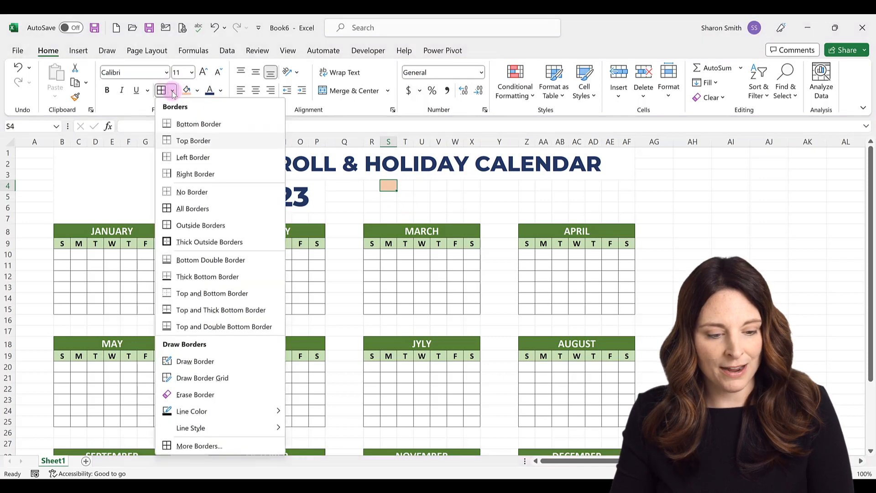
left_click(200, 242)
- Enter the legend label Holiday in T4 next to the orange swatch
left_click(405, 186)
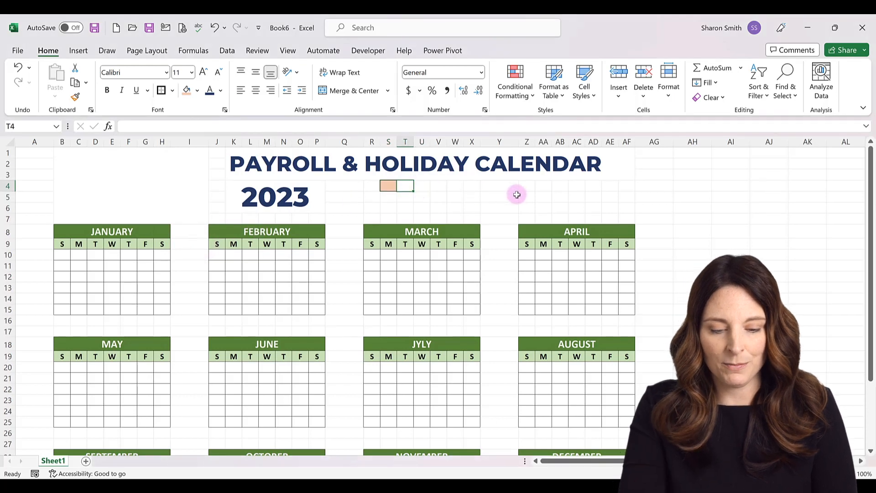
key("BackSpace")
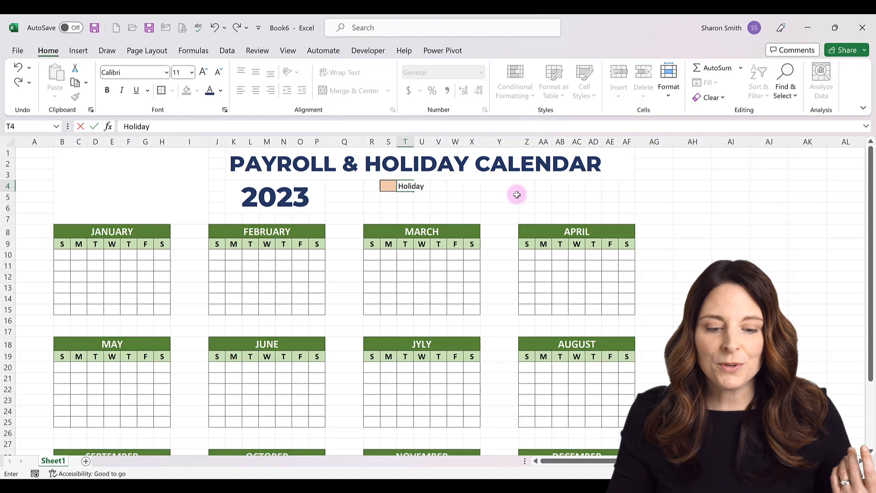
type("Holiday")
key("Return")
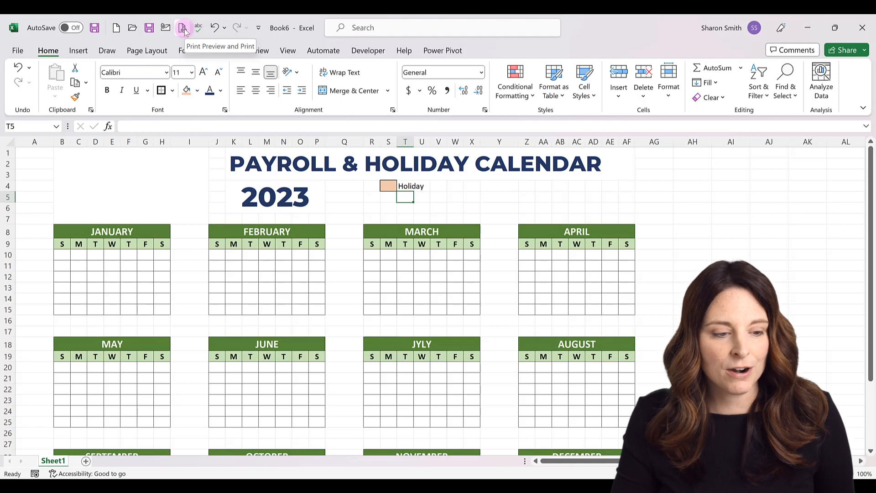
- Check the calendar's page layout in the print preview and return to the sheet
left_click(18, 51)
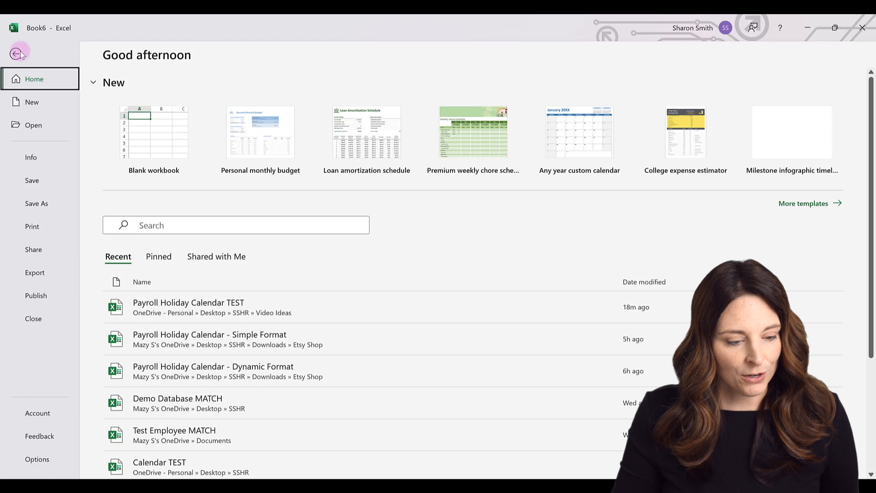
left_click(33, 227)
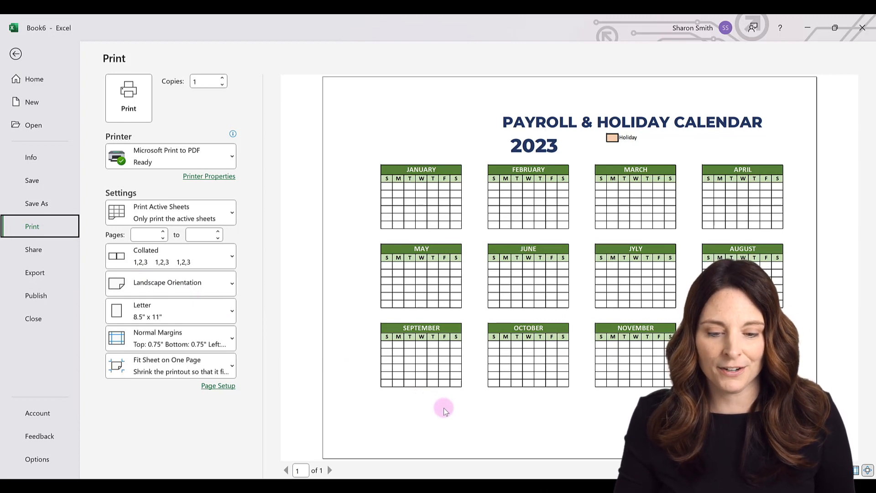
left_click(16, 54)
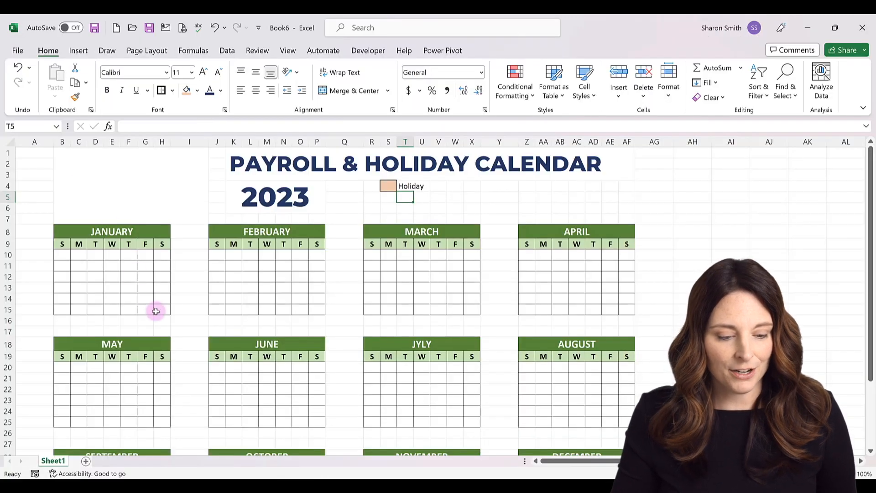
- Merge and center B37:AF40 below the last row of months and apply thick outside borders to it
scroll(156, 311, "down", 6)
left_click(62, 359)
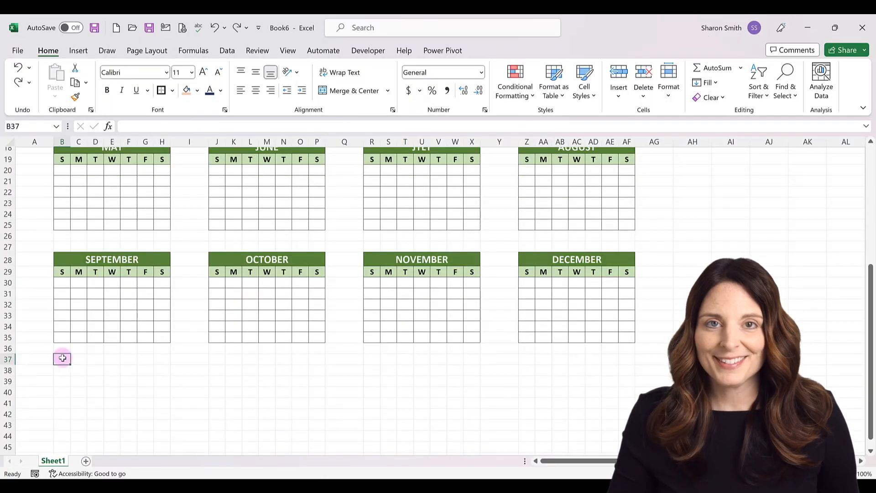
left_click_drag(62, 358, 634, 394)
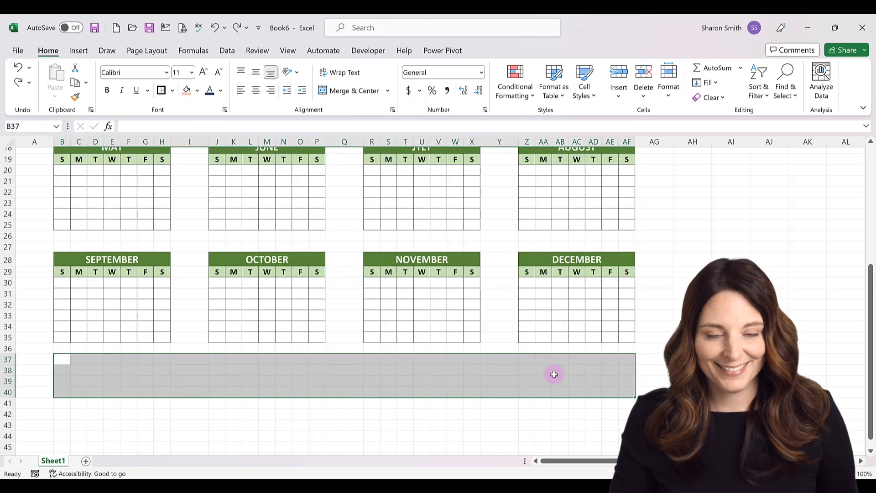
left_click(352, 90)
left_click(162, 89)
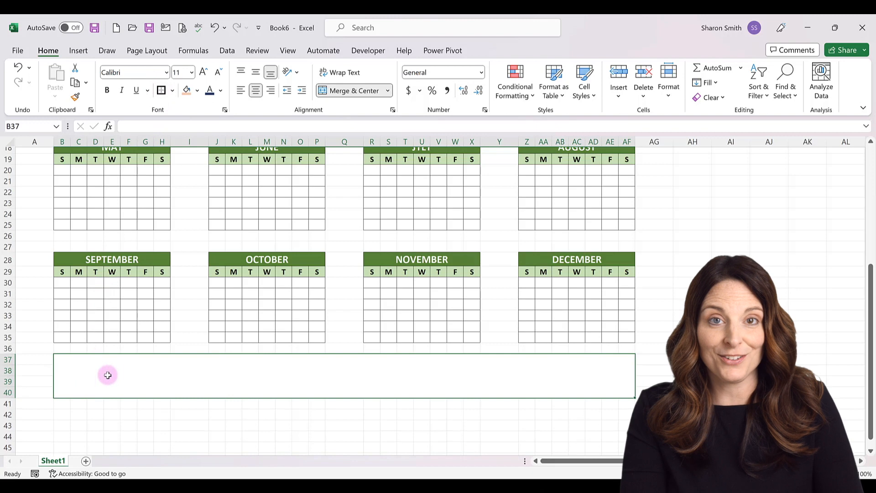
- Enter the text Instructions here in the merged box B37:AF40 and align it to the top left
type("Instructions here")
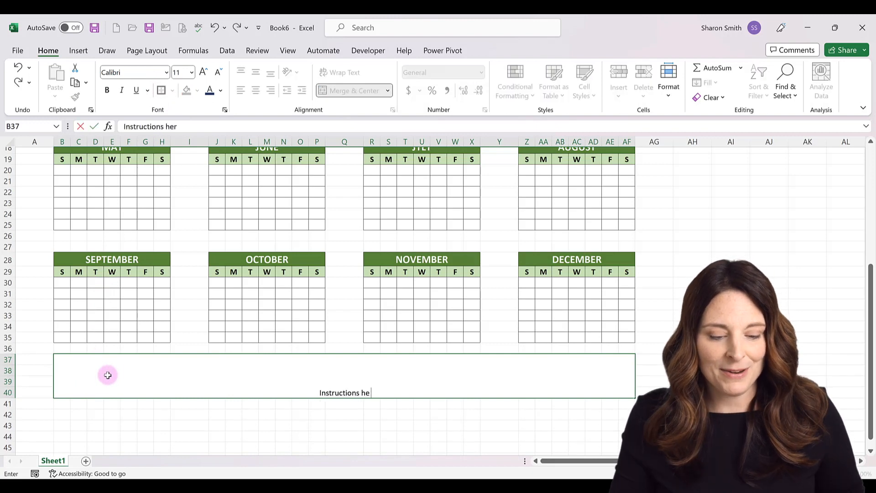
left_click(347, 413)
left_click(340, 386)
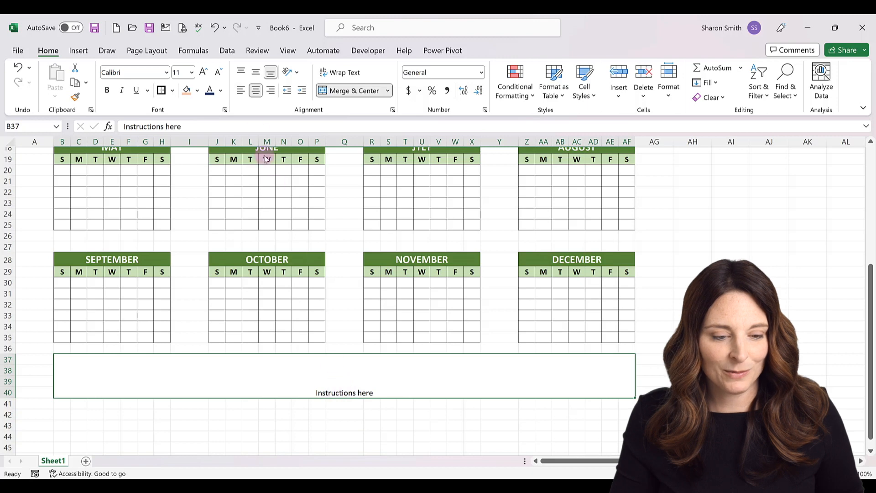
left_click(241, 91)
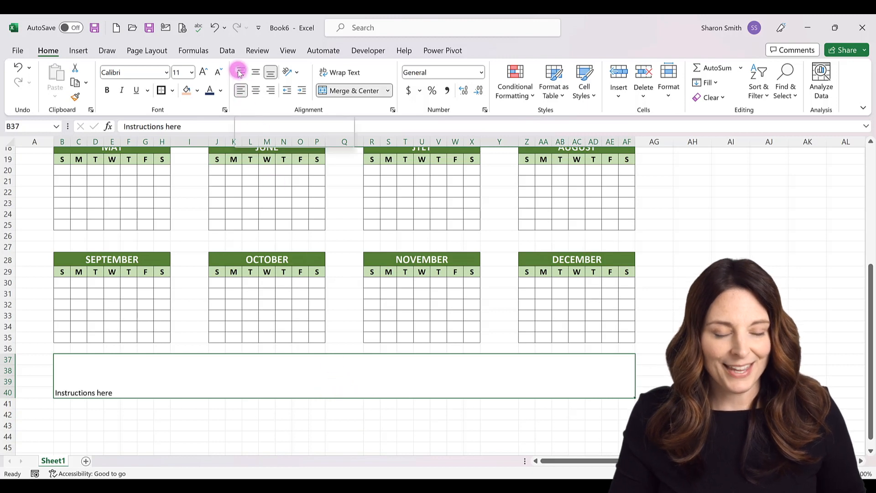
left_click(240, 73)
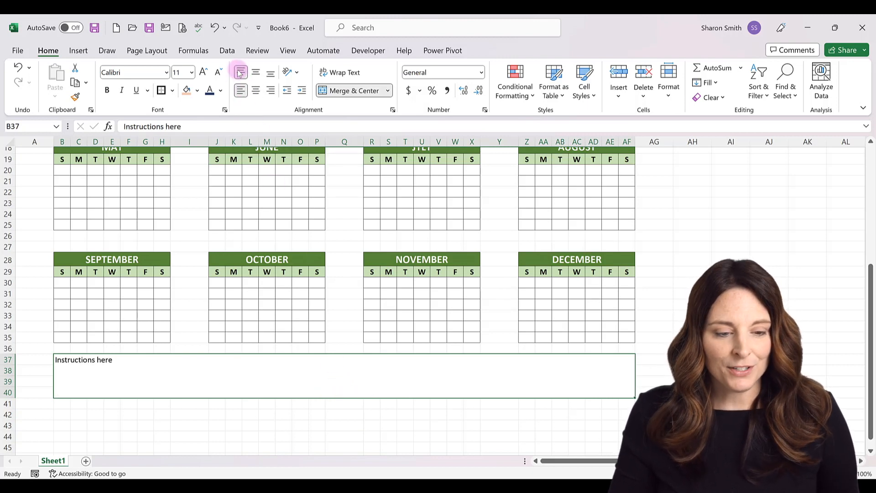
- Check the print preview with the instructions box and view January 2023 in the Calendar app to find its first weekday
left_click(183, 29)
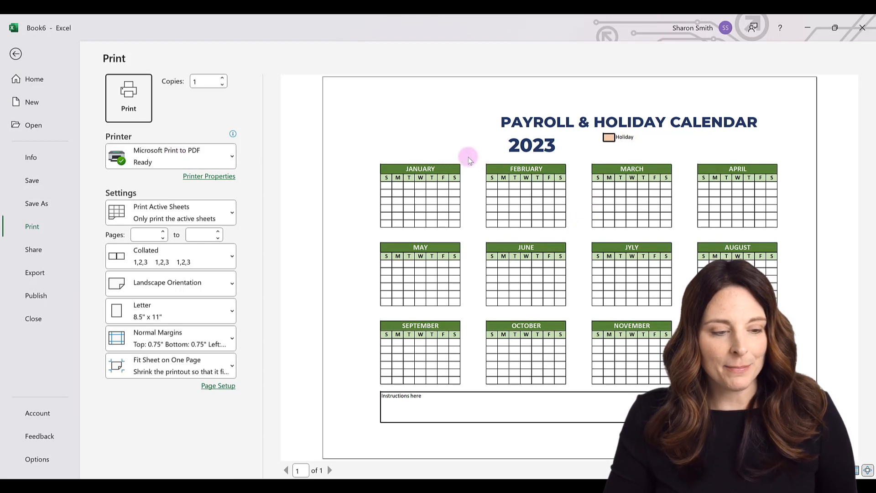
left_click(16, 54)
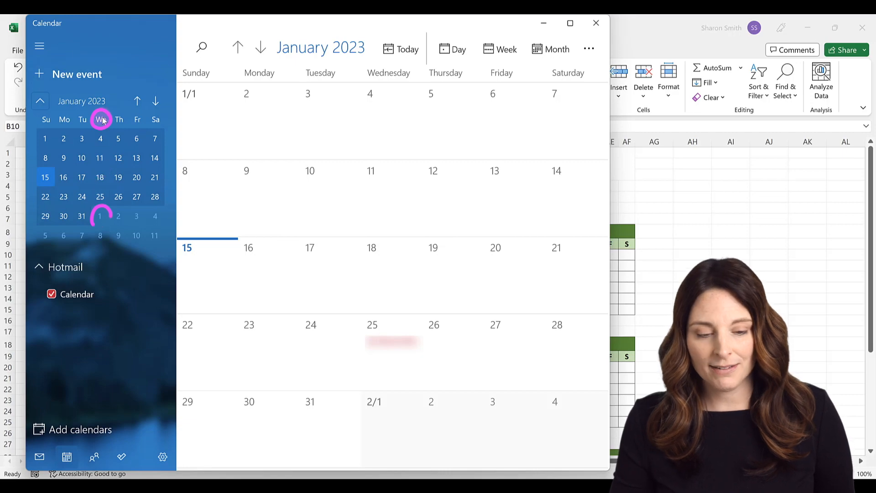
left_click(545, 26)
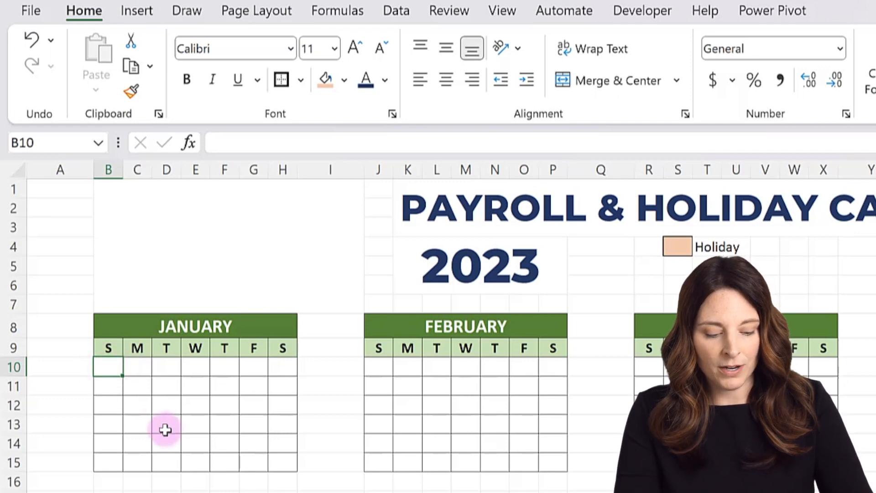
- Enter the date 1/1/23 in B10 and fill the date series across January's first week to H10
type("1/1/23")
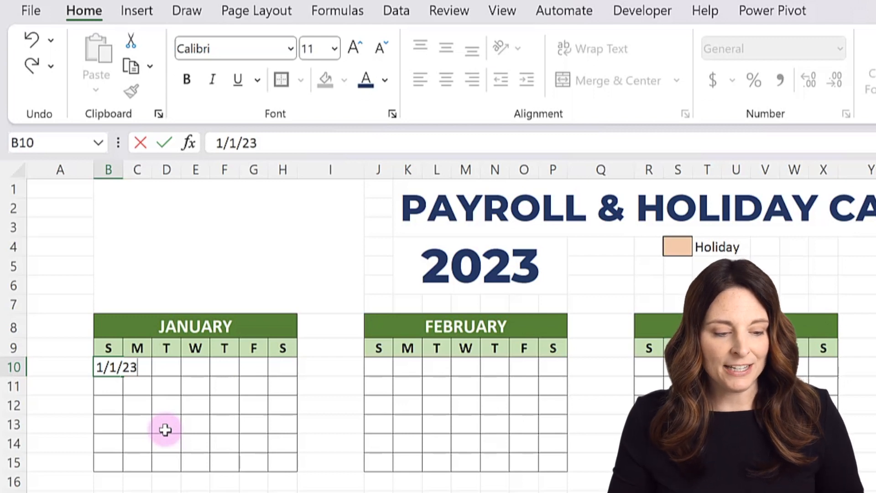
key("Return")
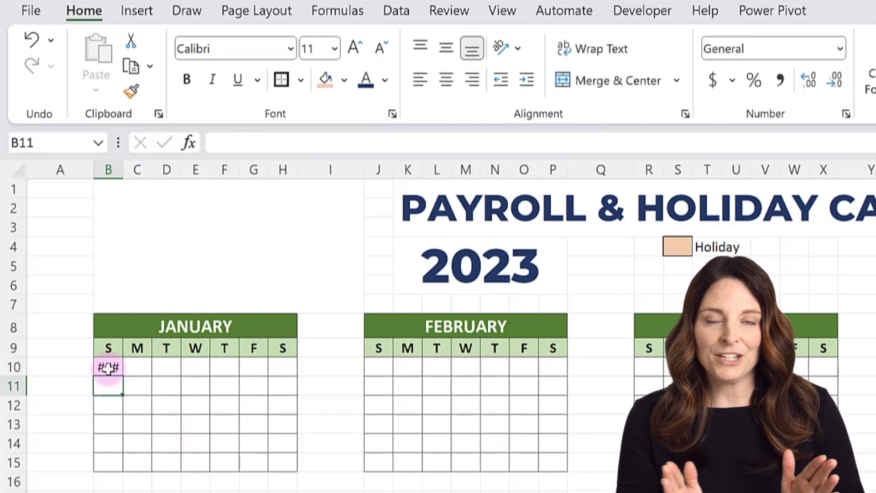
mouse_move(108, 368)
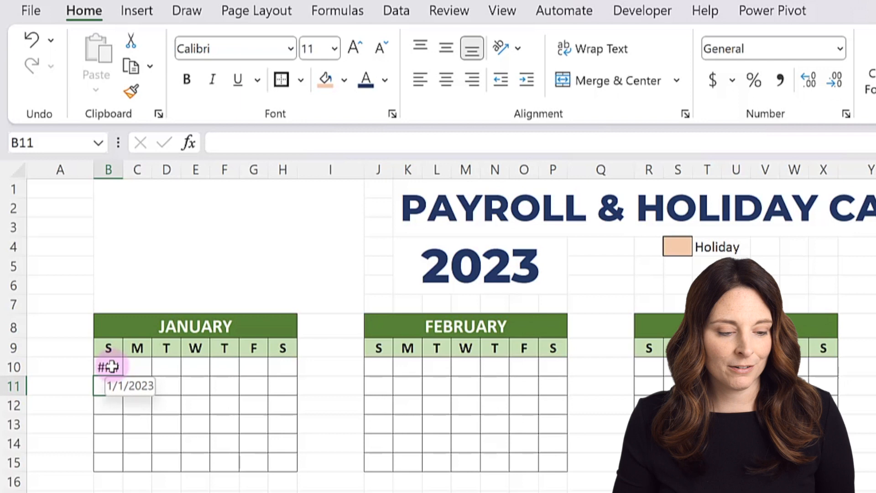
left_click(110, 368)
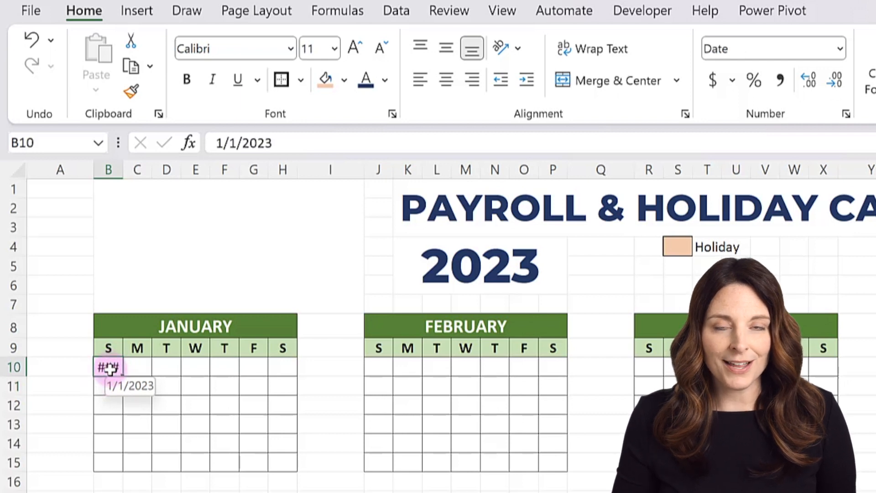
left_click_drag(122, 375, 287, 377)
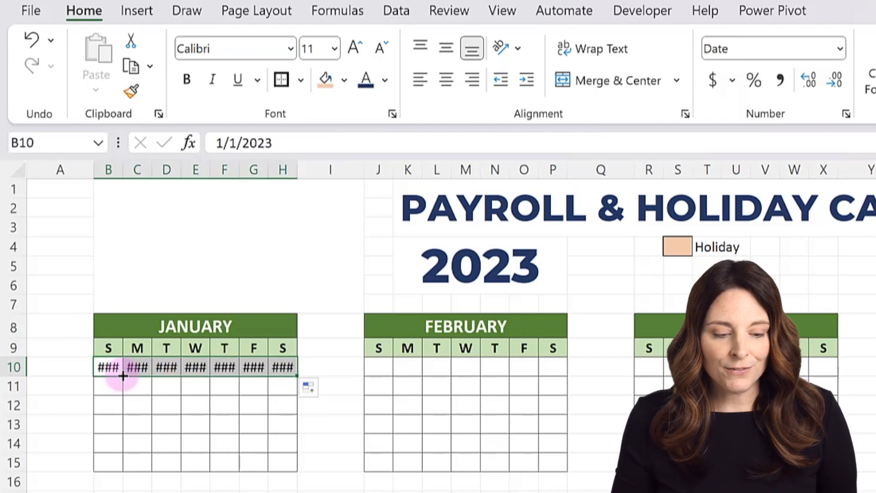
- Try filling January's first week of dates down through row 15, and clear B11:H15
left_click_drag(296, 377, 295, 470)
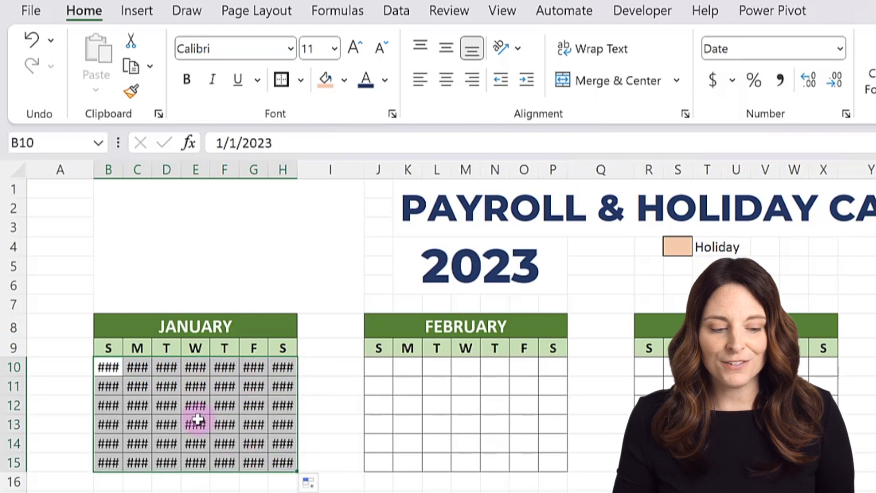
left_click(166, 402)
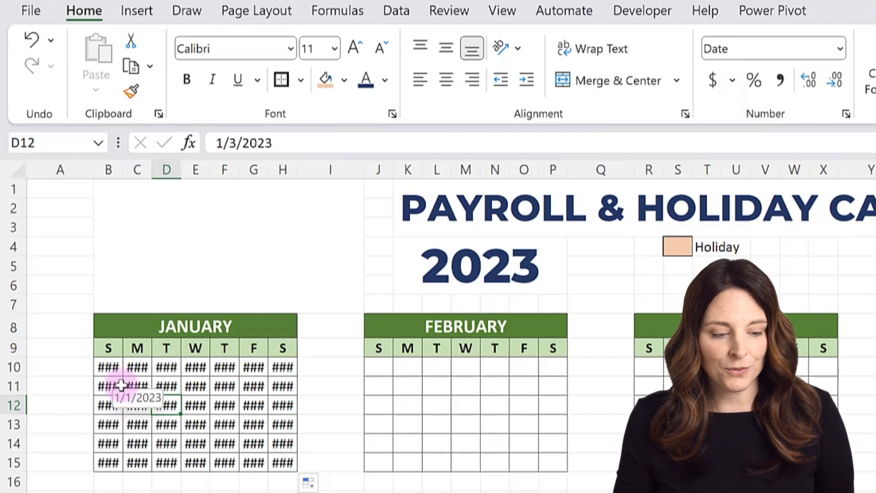
left_click_drag(102, 383, 287, 460)
key("Delete")
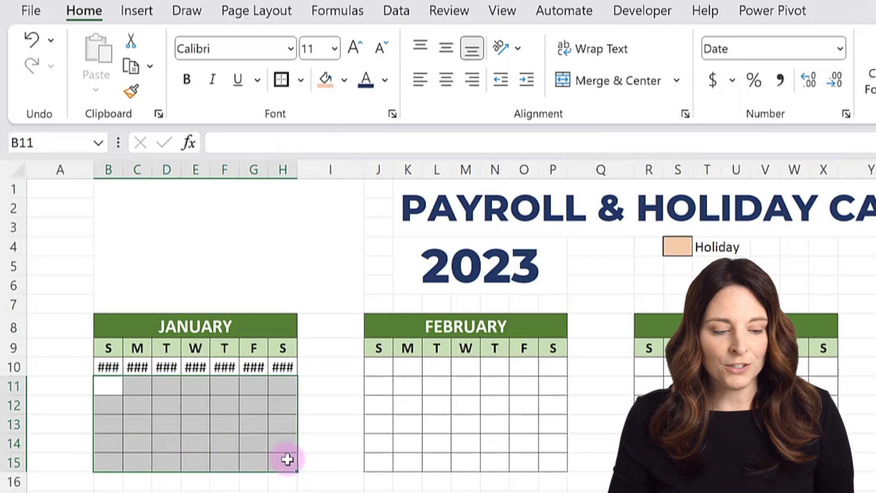
- Enter the formula =B10+7 in B11 and fill it across to H11 and down through row 15 of the January grid
left_click(107, 384)
type("=")
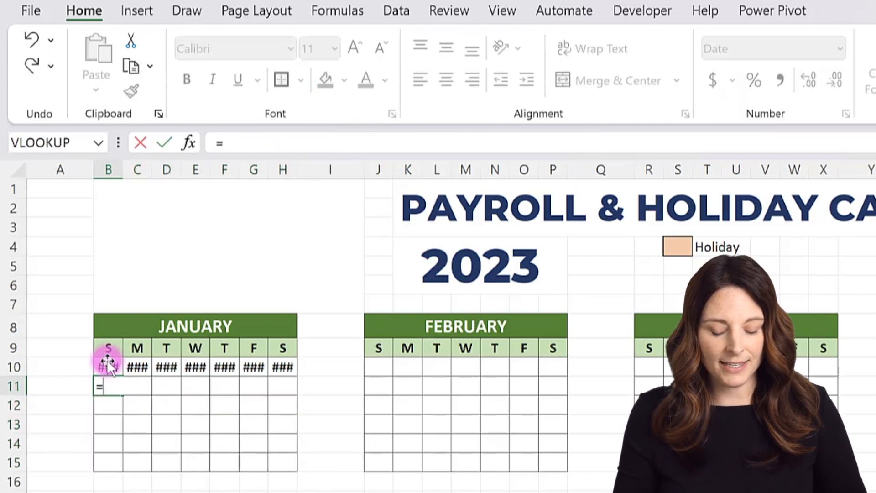
left_click(108, 365)
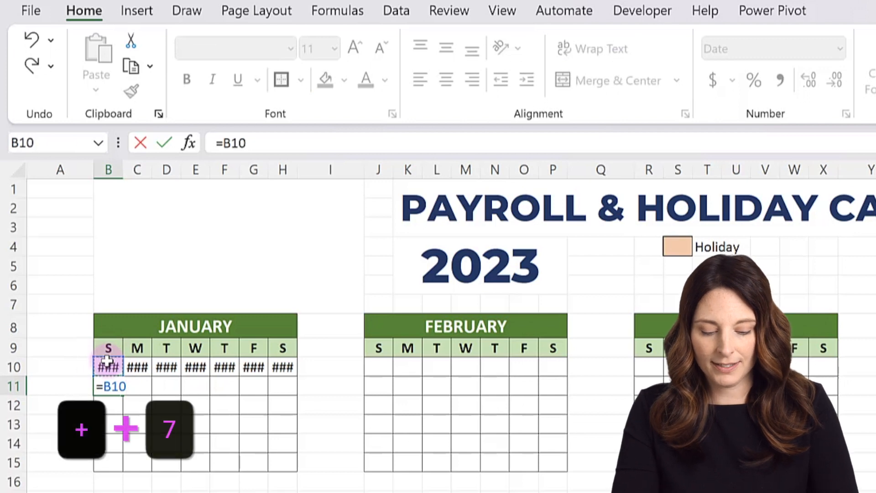
type("+7")
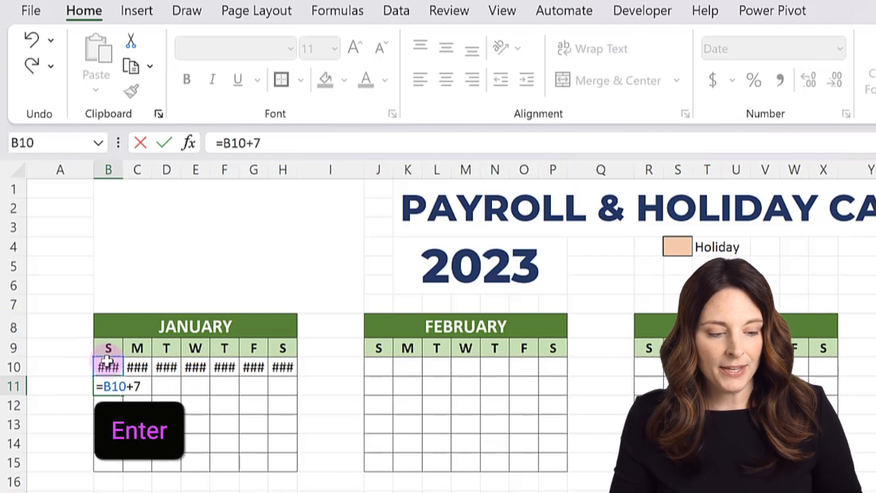
key("Return")
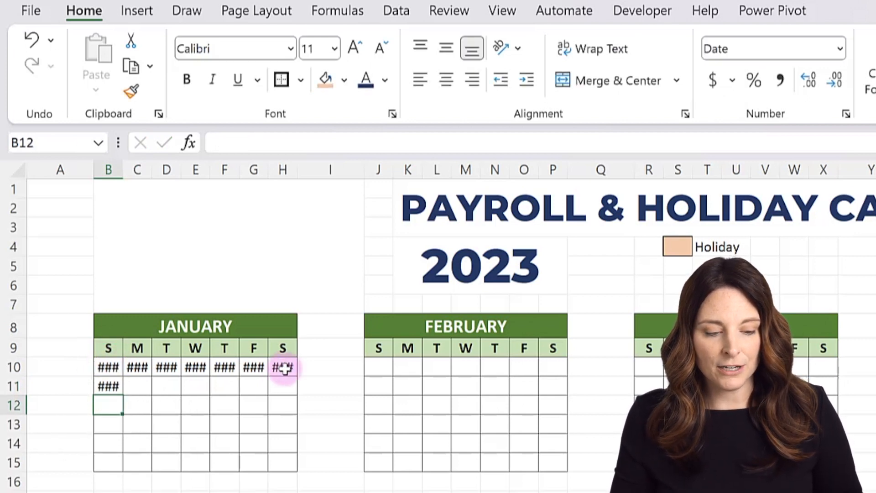
left_click(107, 386)
left_click_drag(123, 395, 289, 397)
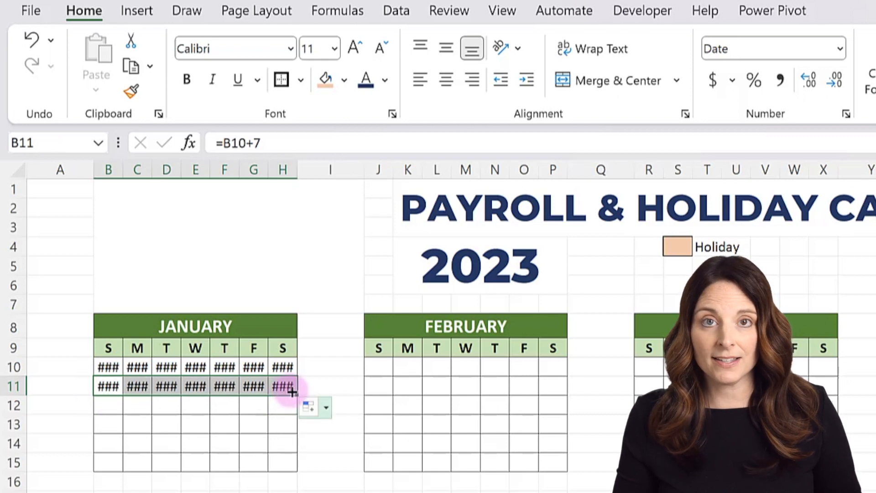
left_click_drag(297, 393, 298, 466)
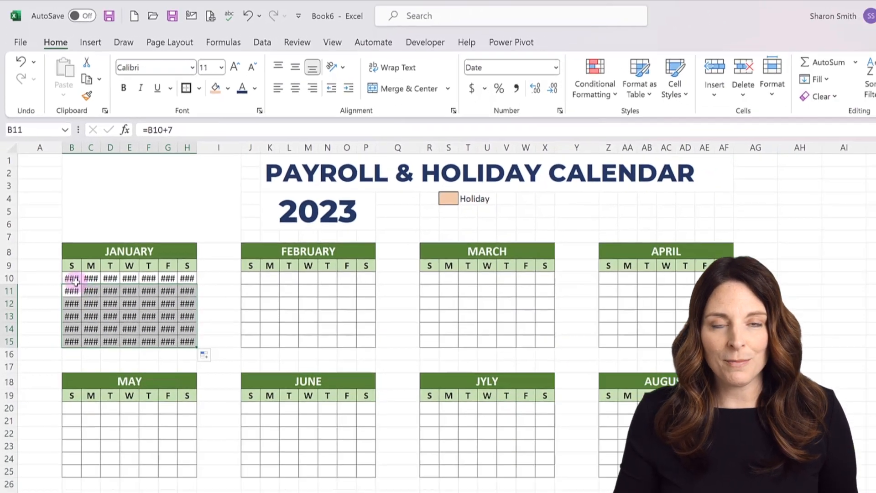
left_click(110, 368)
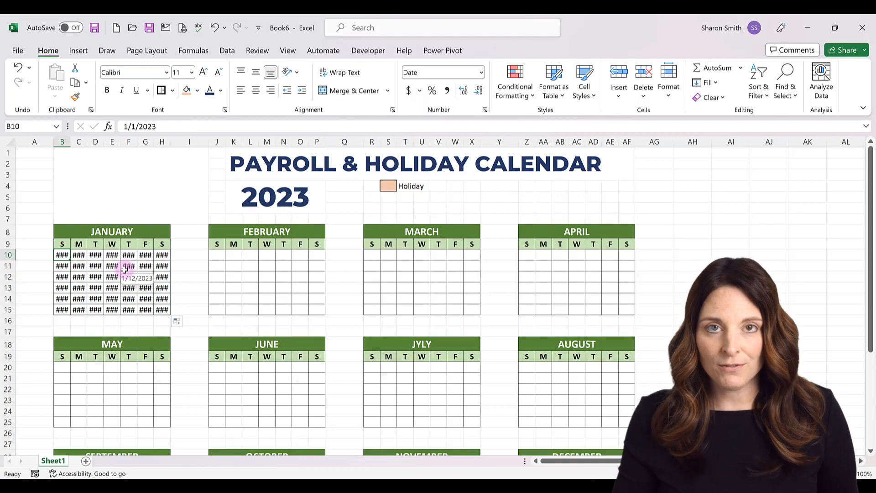
- Enter the date 2/1/23 in M10 and fill February's first week back to J10 and forward to P10
left_click(267, 254)
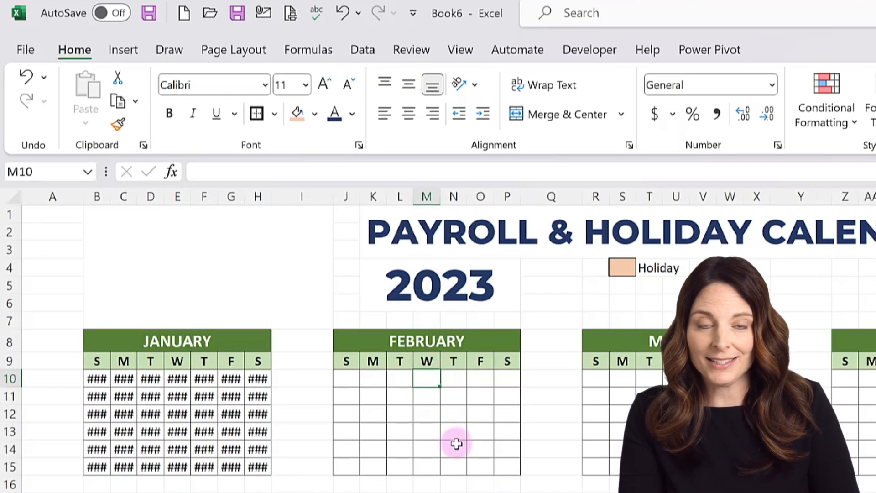
type("2/1/23")
key("Return")
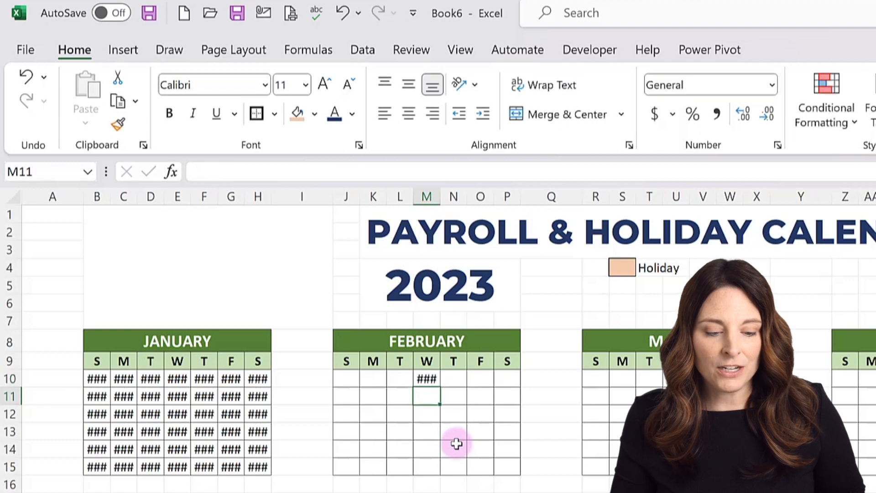
left_click(437, 383)
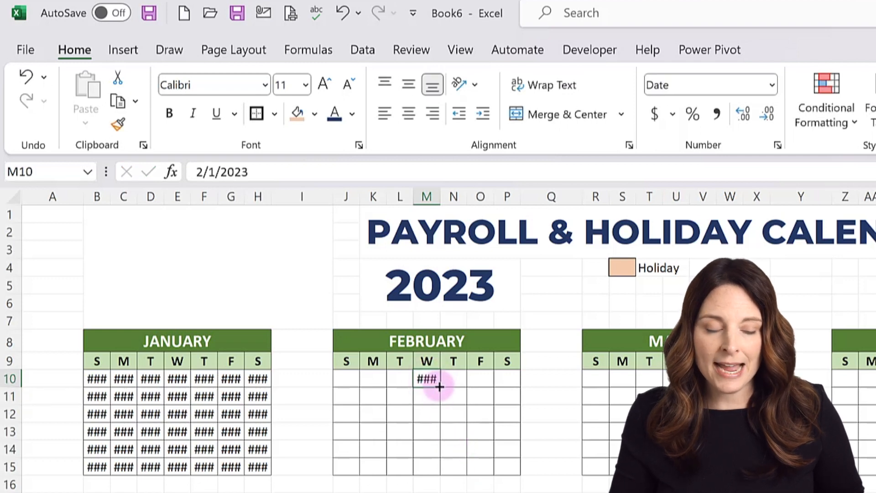
left_click_drag(395, 387, 340, 381)
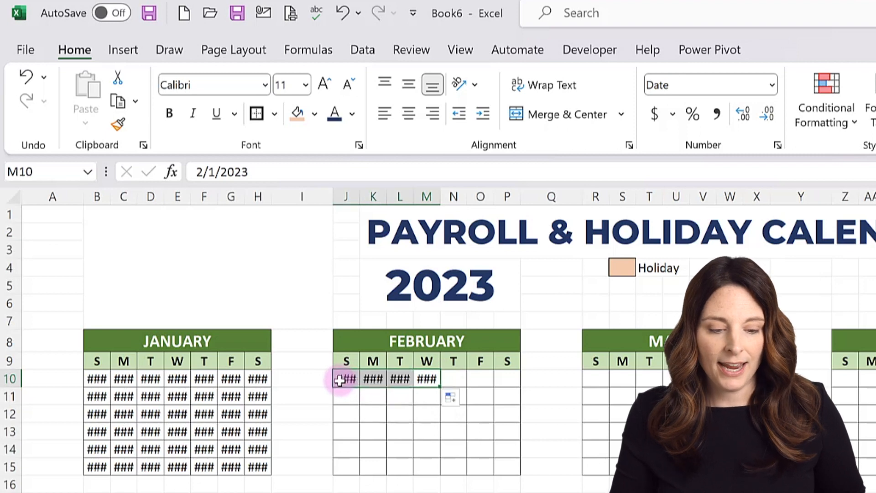
left_click_drag(441, 385, 509, 385)
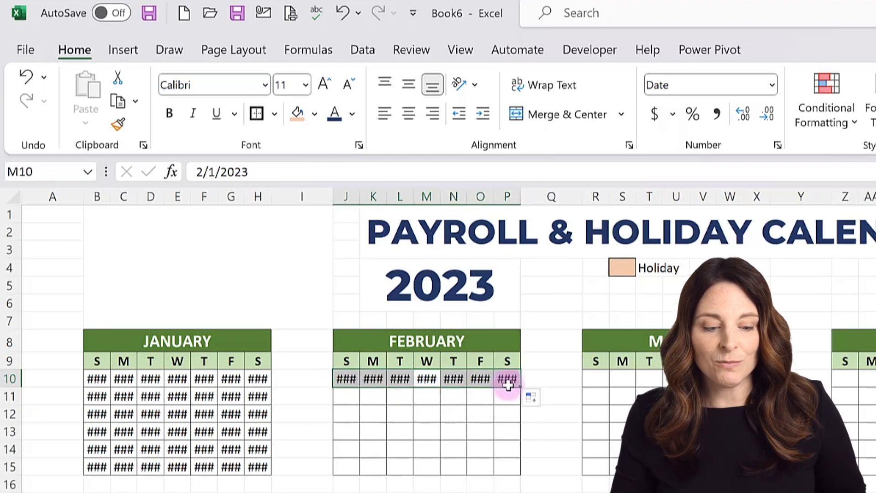
- Enter the formula =J10+7 in J11 and fill it through P15 to complete the February grid
left_click(346, 398)
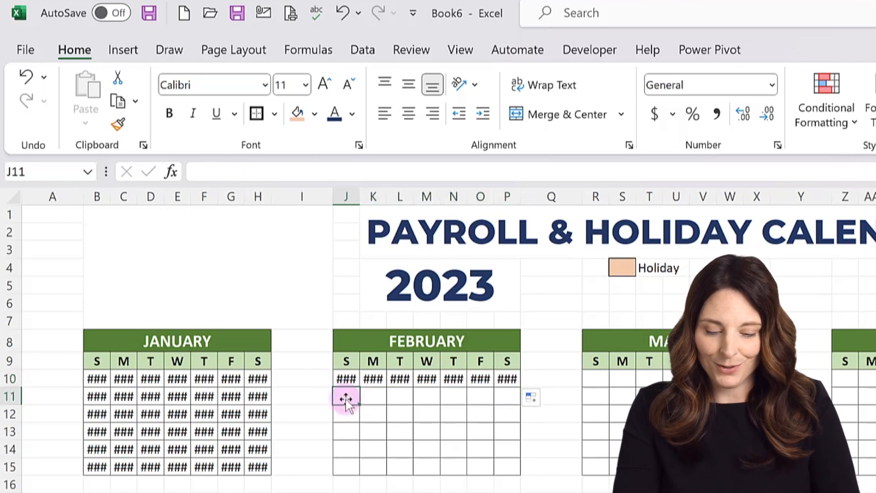
type("=")
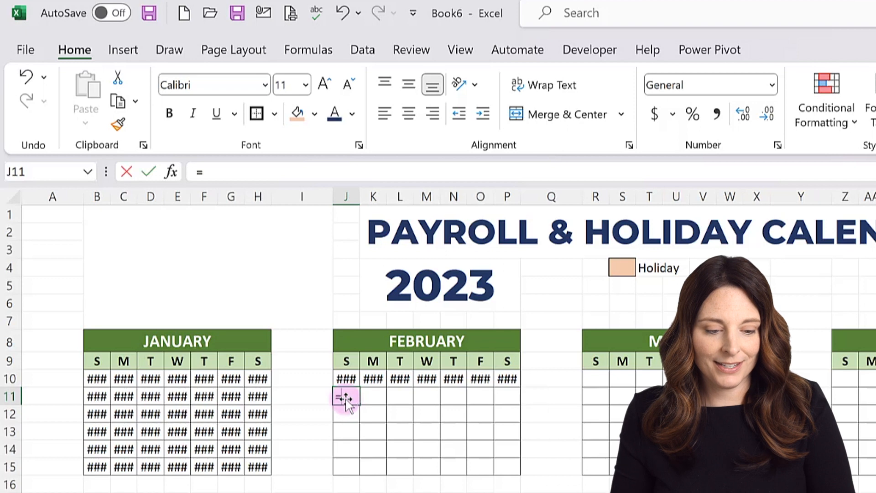
left_click(345, 378)
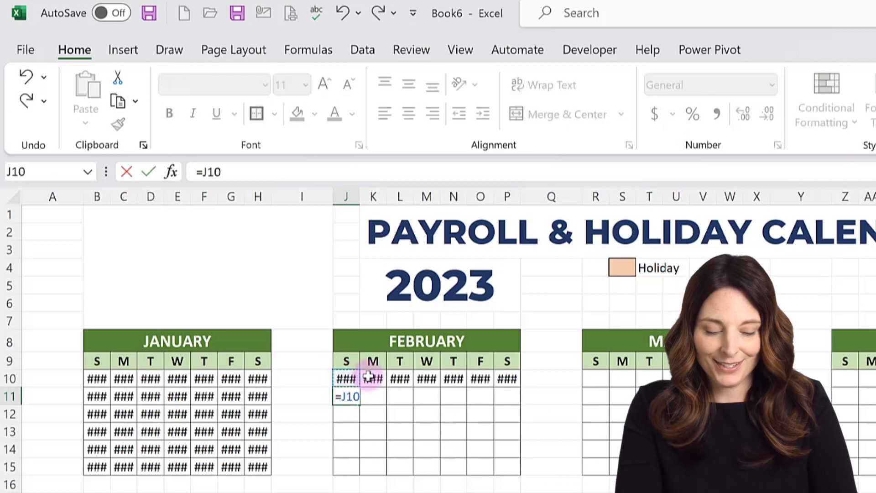
type("+7")
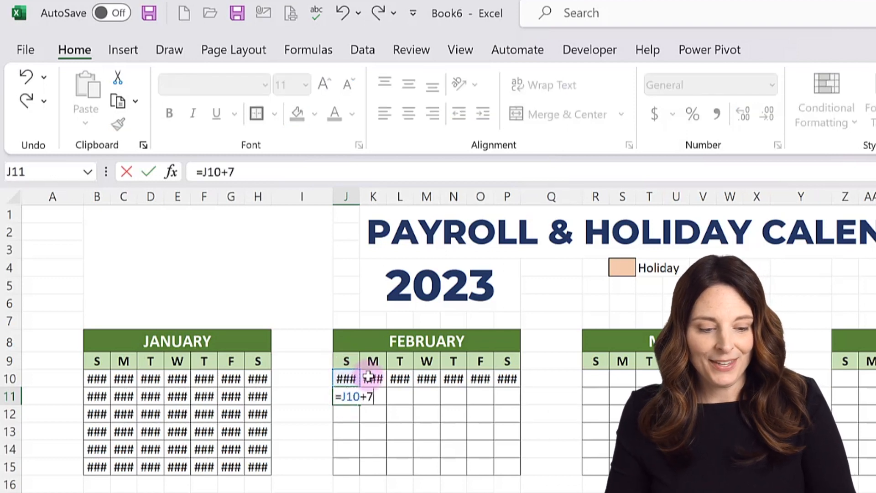
key("Return")
left_click(344, 395)
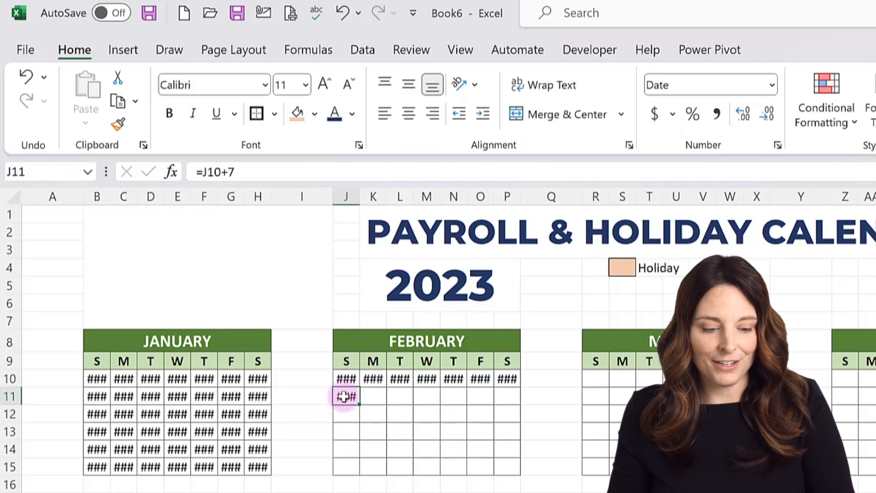
left_click_drag(359, 402, 522, 469)
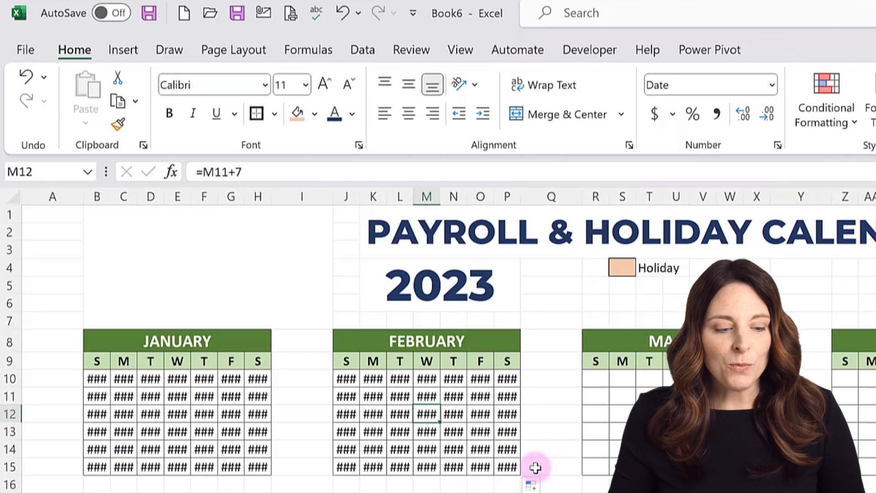
- Apply the custom number format d to the January dates B10:H15 and the February dates J10:P15 together
left_click(95, 379)
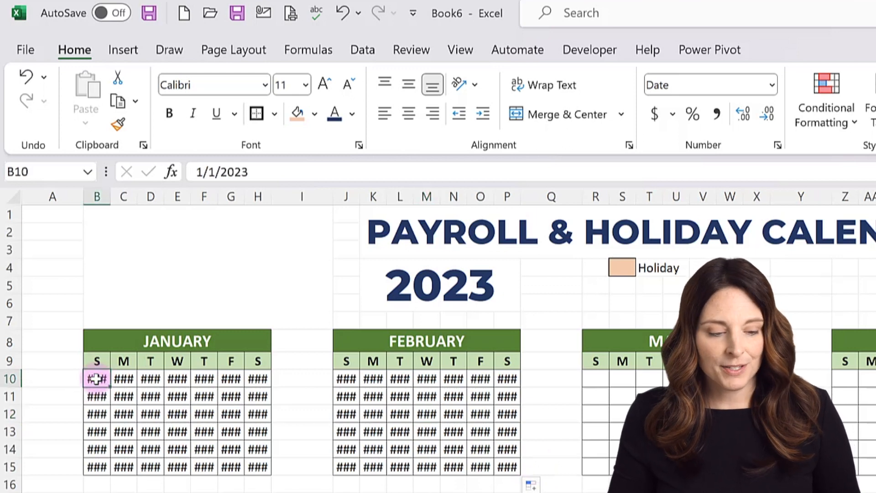
left_click_drag(96, 379, 255, 466)
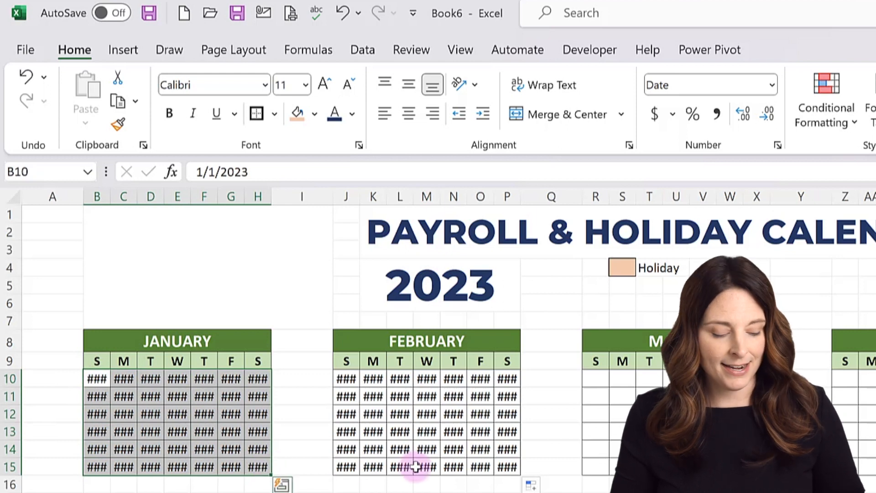
key("ctrl")
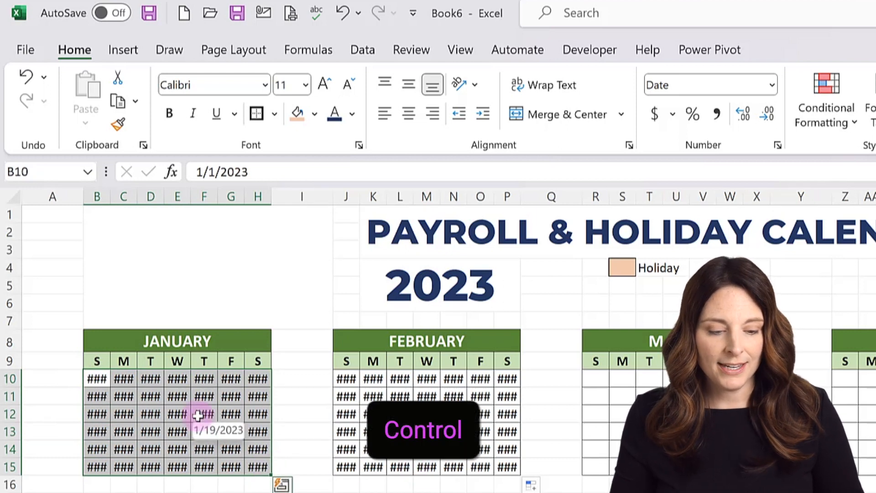
left_click_drag(345, 379, 504, 466)
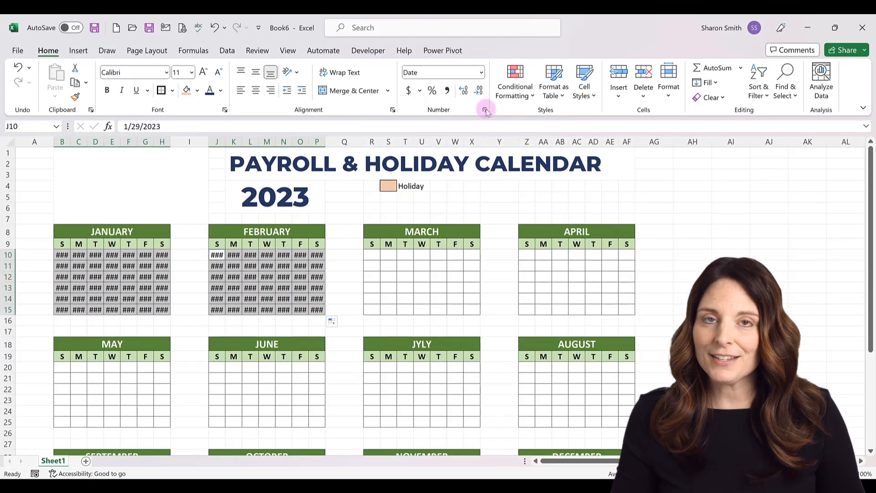
left_click(486, 110)
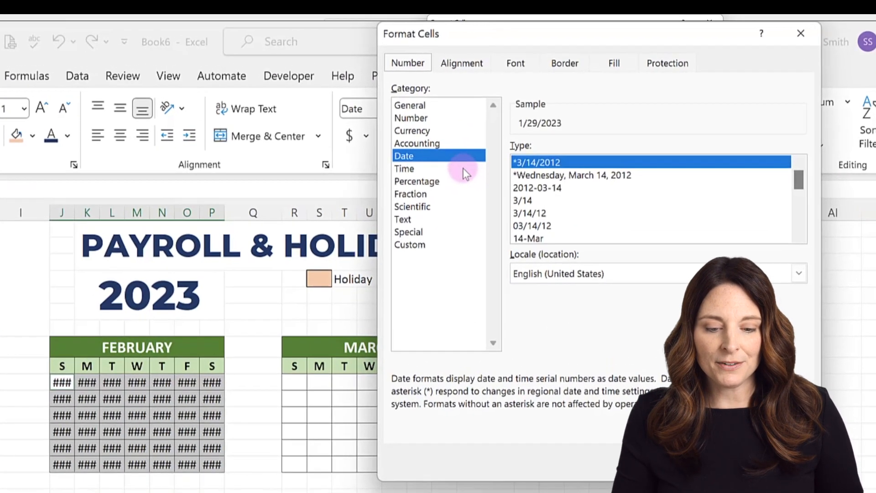
left_click(429, 224)
left_click_drag(567, 163, 514, 164)
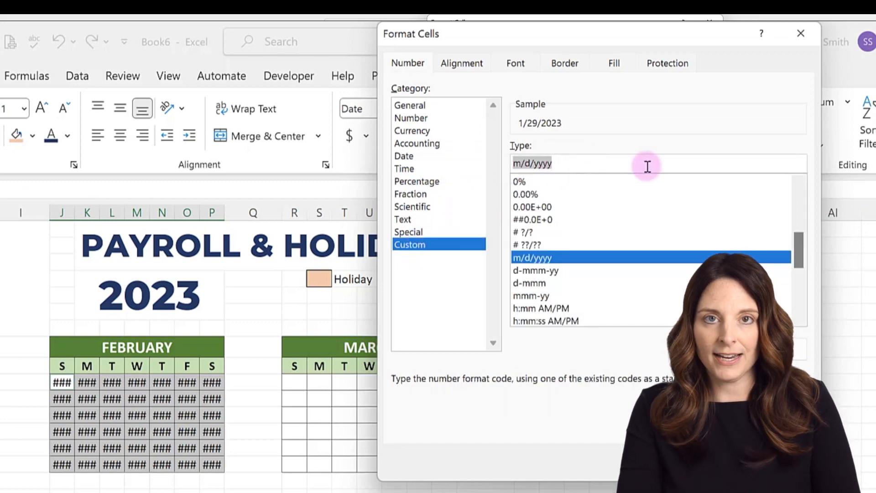
key("BackSpace")
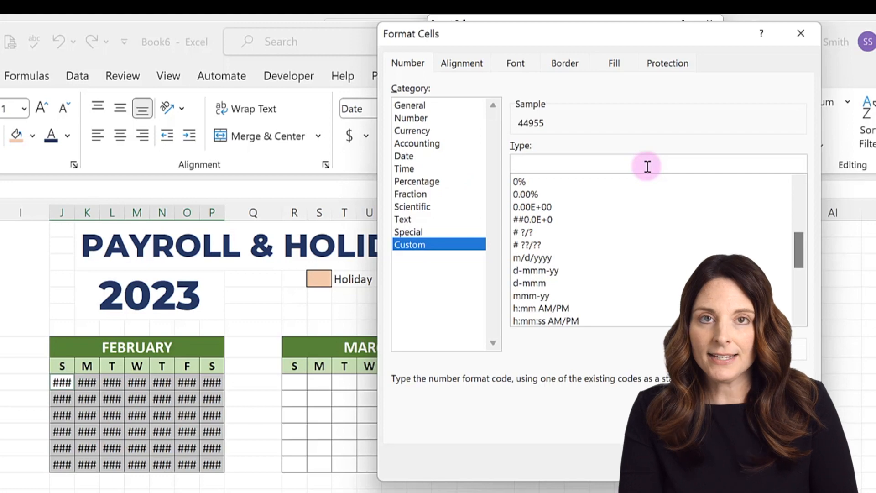
type("d")
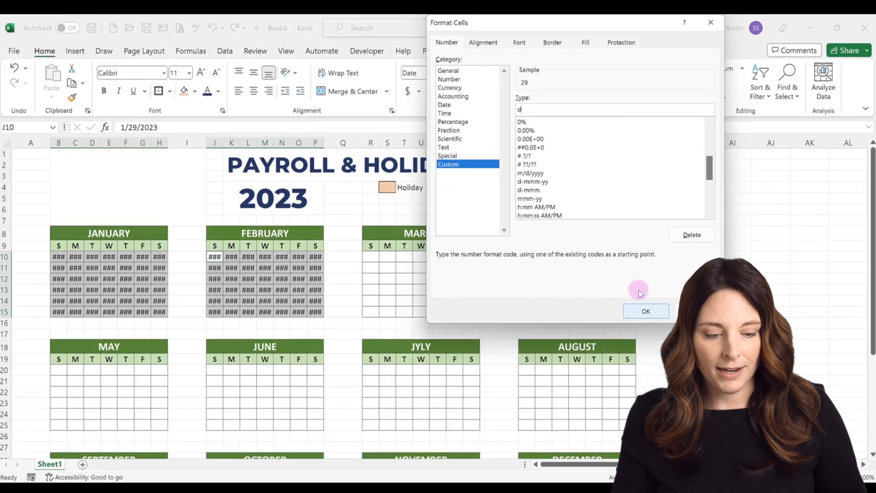
left_click(645, 309)
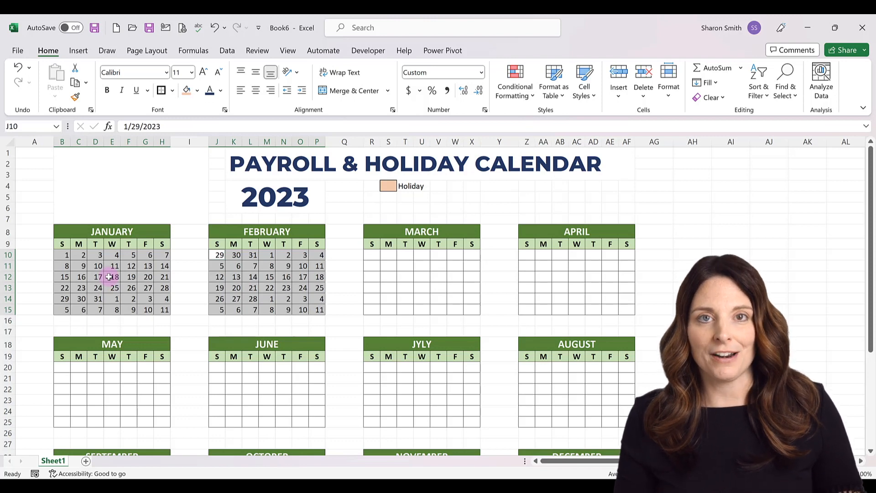
left_click(111, 277)
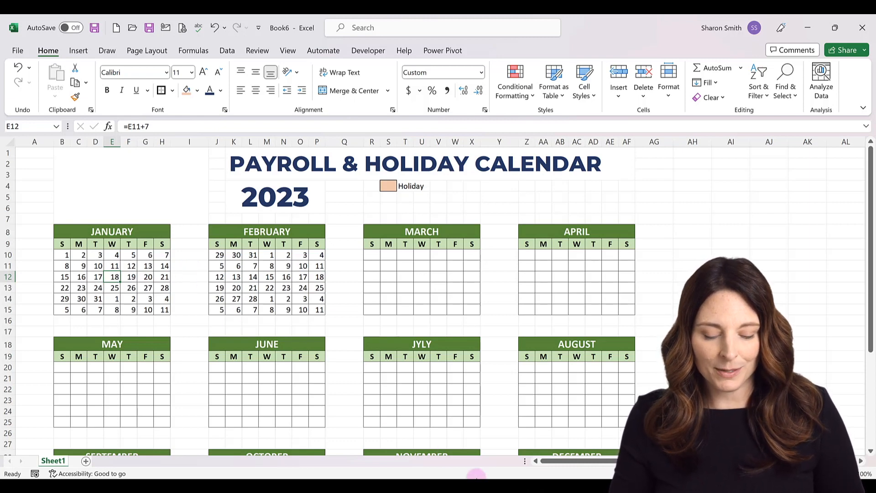
- Switch to the Payroll Holiday Calendar - Dynamic Format workbook and examine its Sunday-start calendar and the bi-weekly pay dates F3:F28 on the Payroll Schedule sheet
mouse_move(467, 470)
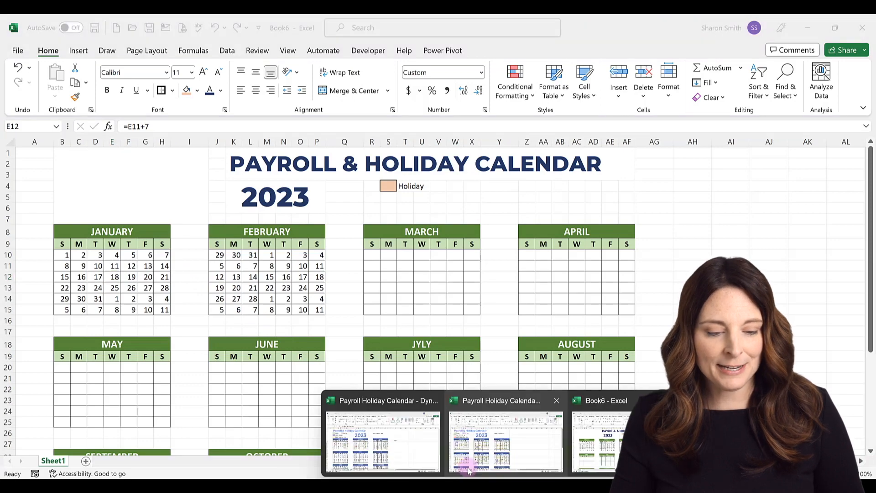
left_click(387, 454)
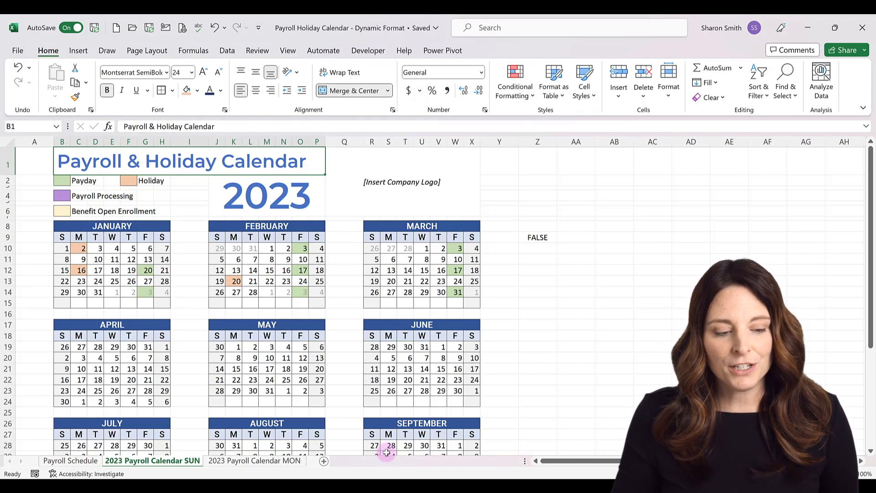
left_click(65, 247)
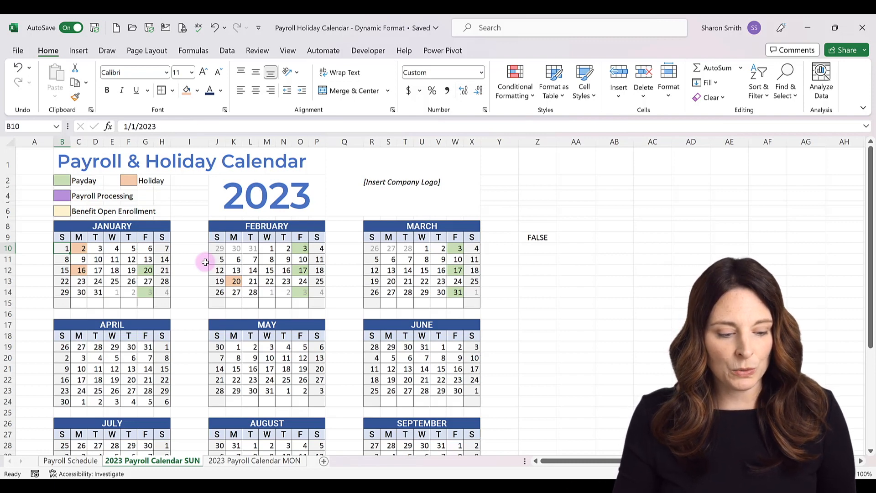
left_click(74, 461)
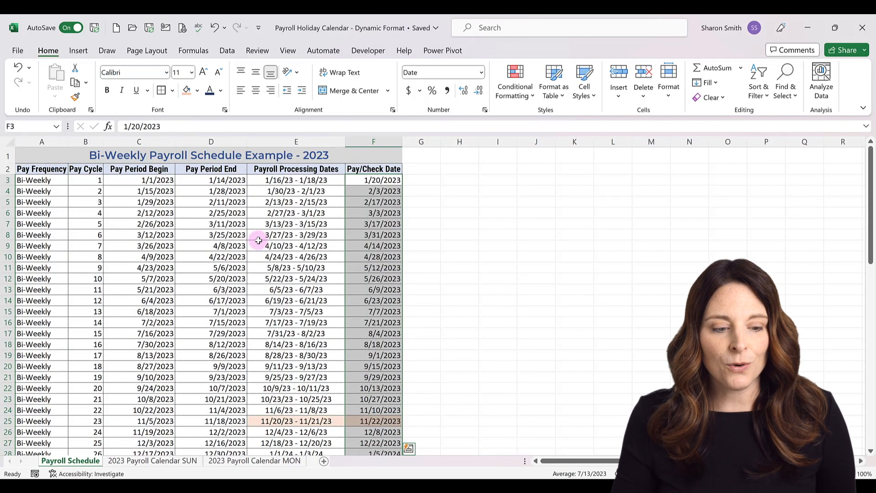
left_click(375, 179)
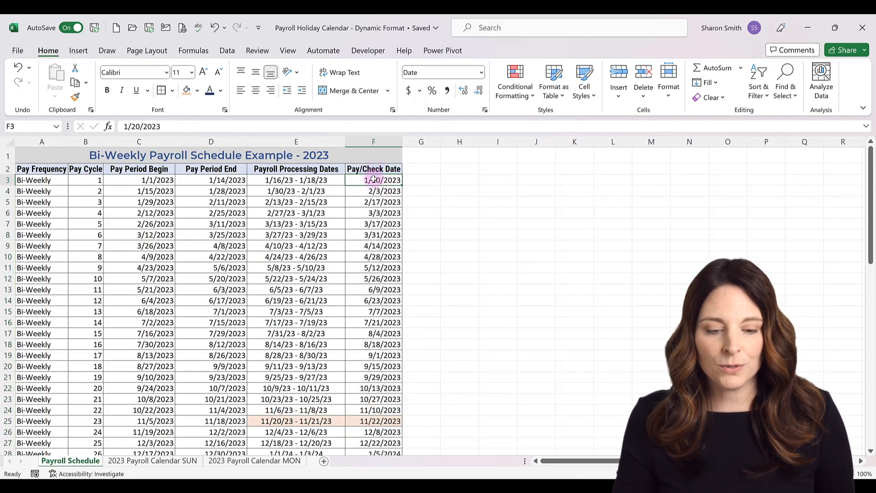
left_click_drag(370, 180, 383, 415)
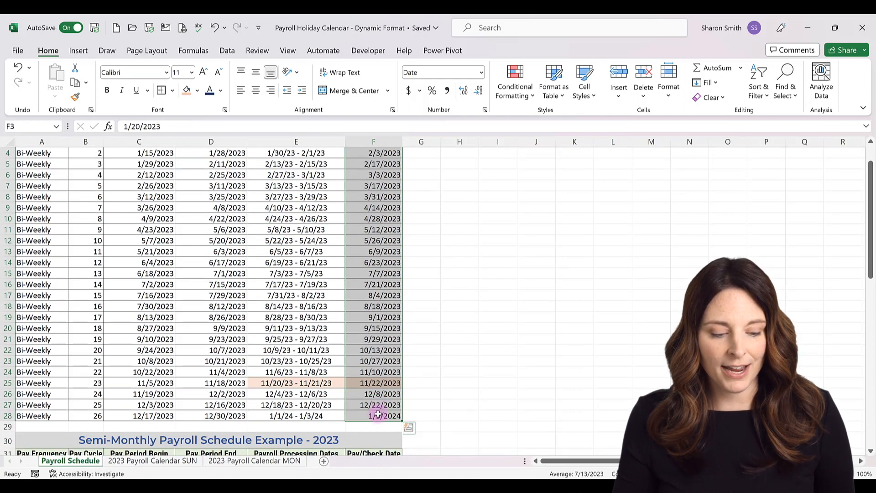
left_click(127, 461)
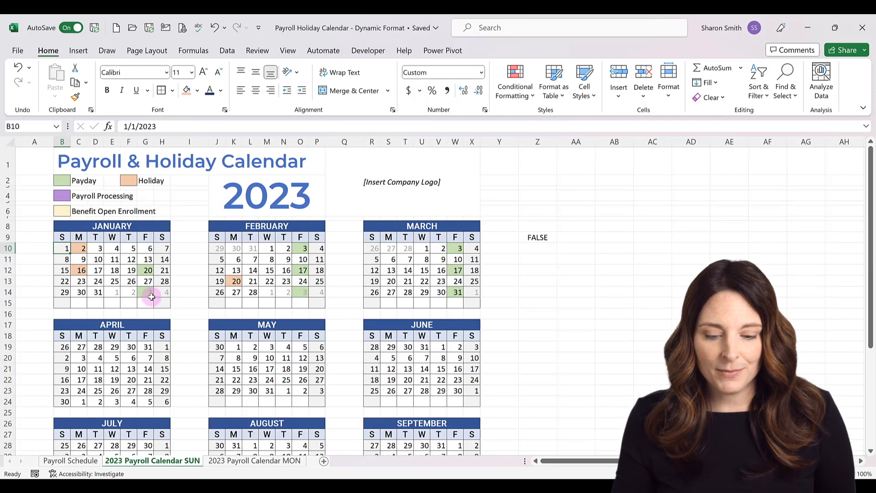
- Examine the payday test formula in Z9 and the bi-weekly pay dates F3:F28 it looks up on the Payroll Schedule sheet
left_click(541, 236)
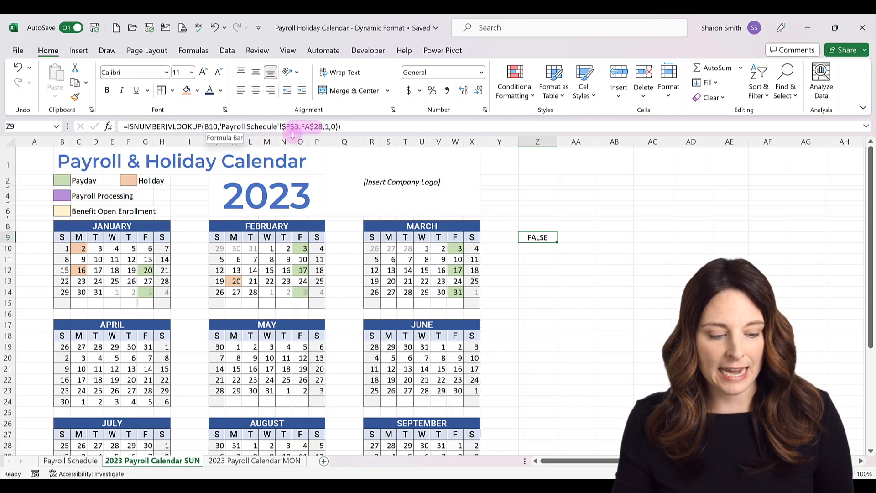
left_click(87, 461)
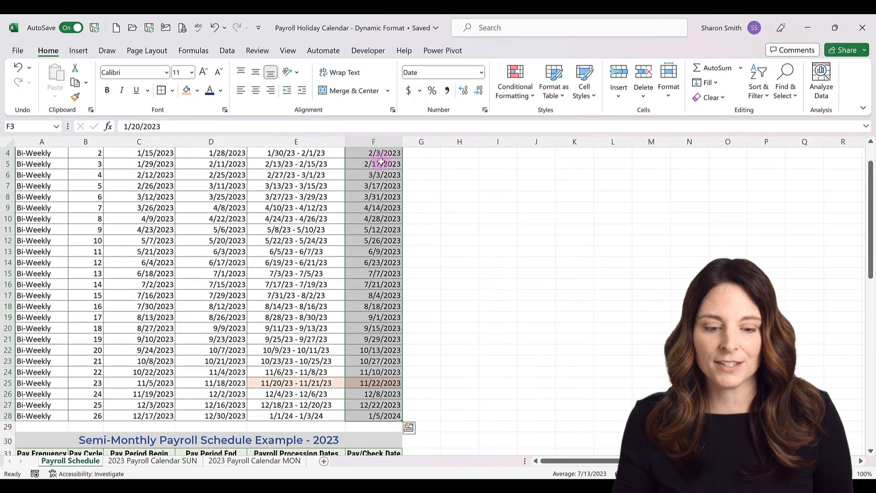
scroll(382, 162, "up", 1)
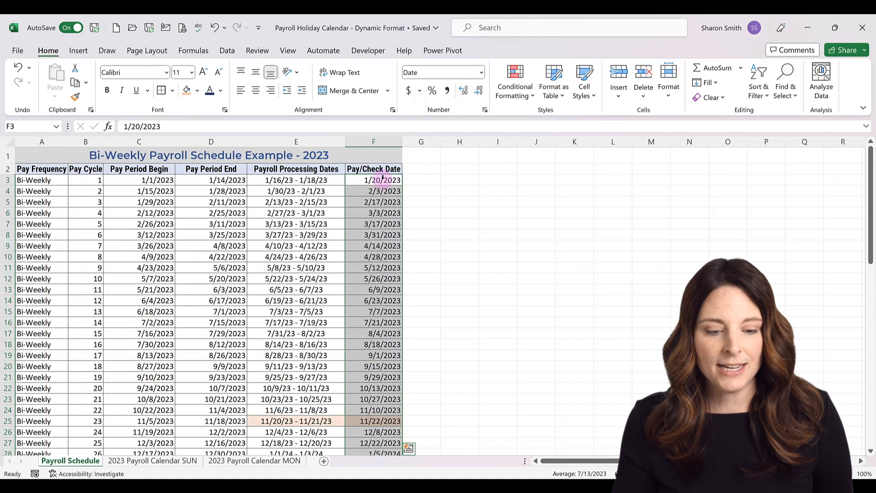
scroll(383, 179, "down", 2)
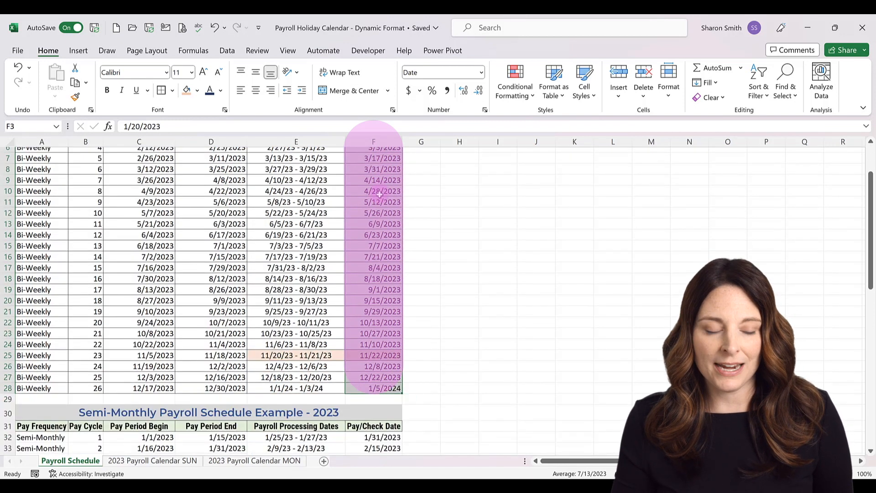
scroll(379, 194, "up", 2)
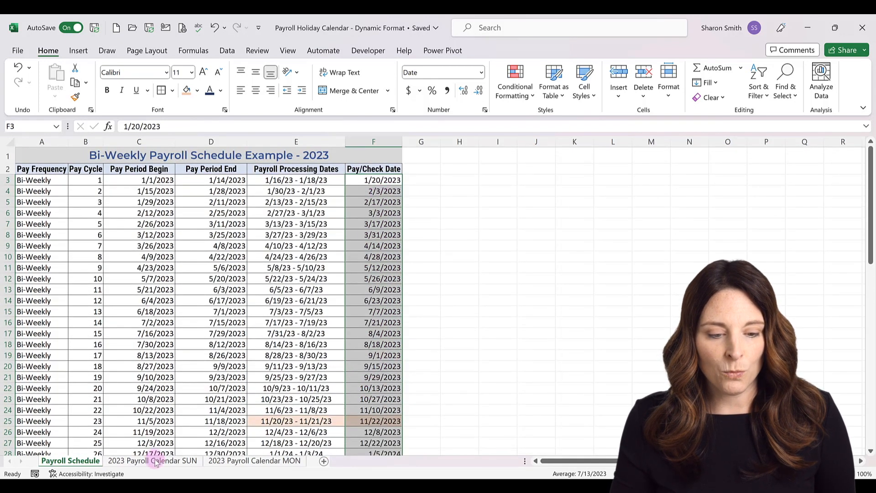
left_click(156, 462)
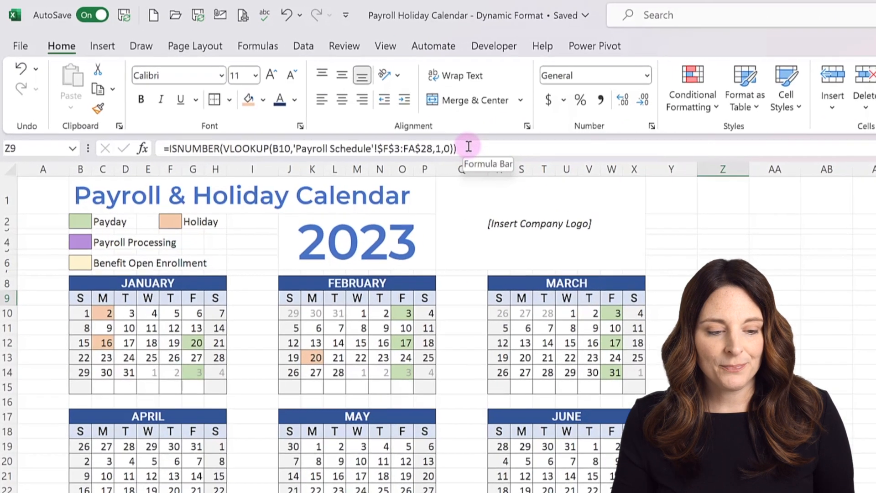
- Copy the complete ISNUMBER(VLOOKUP) formula text from cell Z9 on the 2023 Payroll Calendar SUN sheet
left_click(343, 125)
left_click_drag(474, 150, 151, 147)
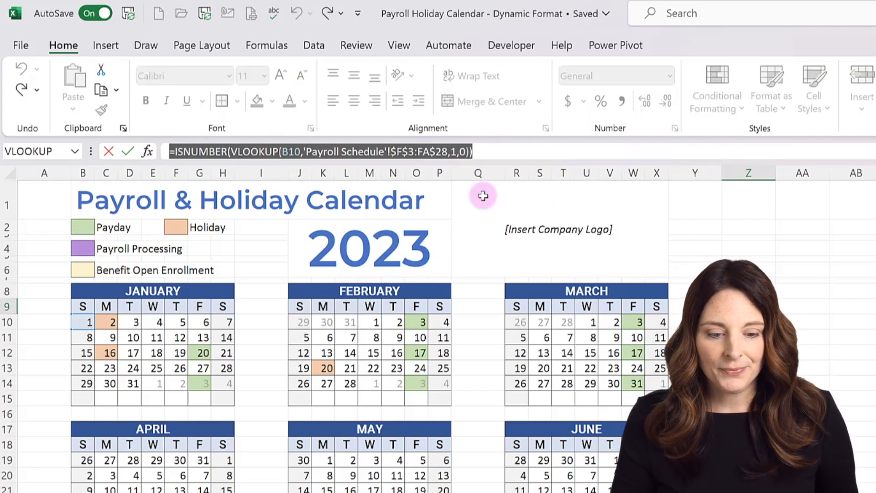
key("ctrl+c")
left_click(483, 152)
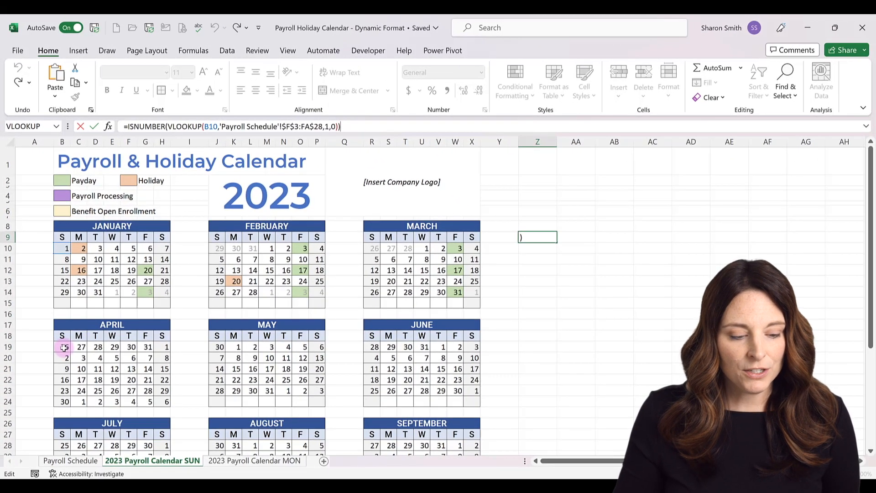
- Create a formula-based conditional formatting rule for April's dates B19:H24 using the copied formula, with its lookup cell changed to B19
left_click(64, 347)
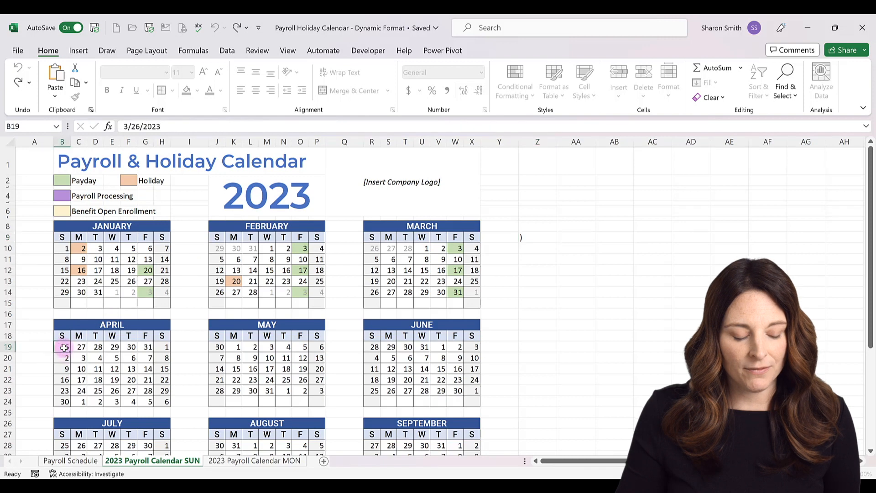
left_click_drag(64, 348, 163, 401)
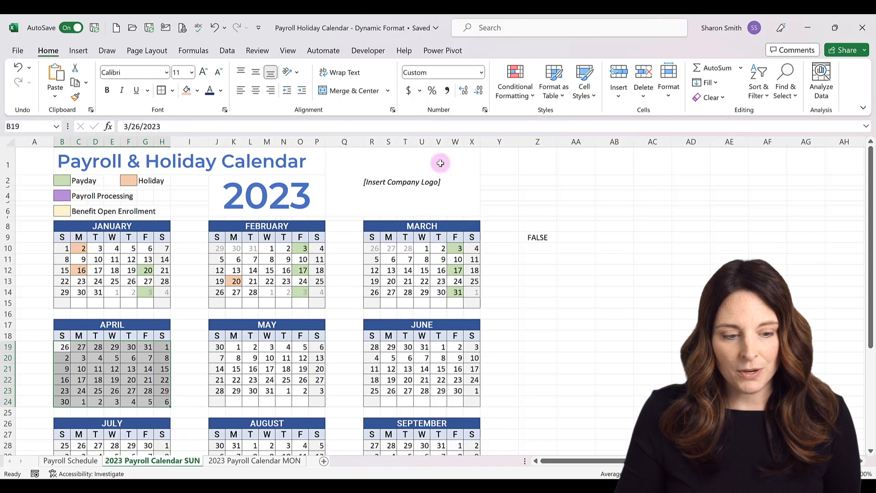
left_click(519, 95)
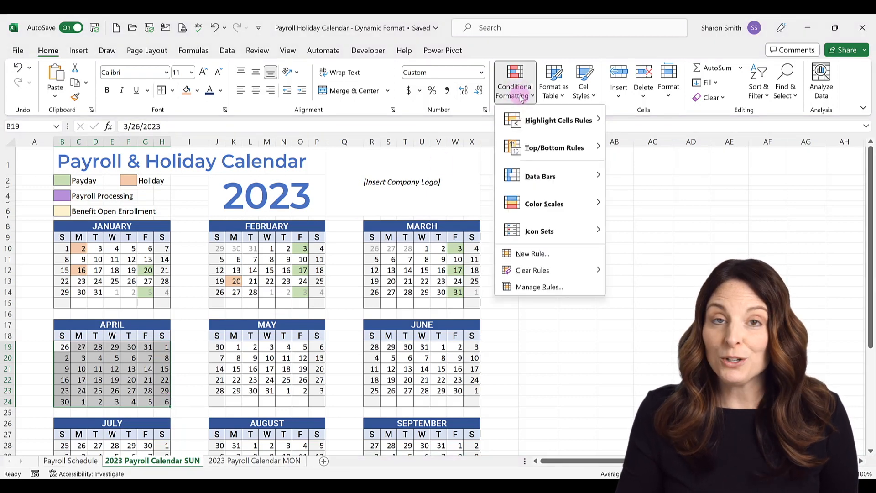
left_click(533, 254)
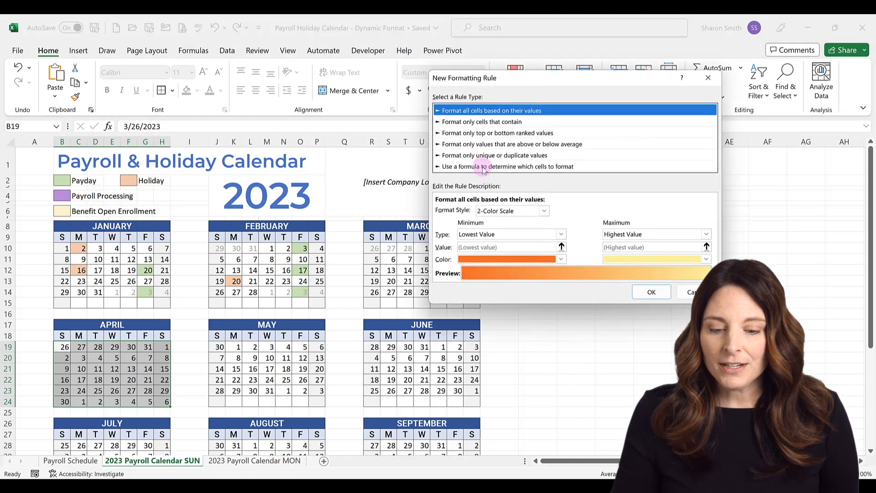
left_click(484, 167)
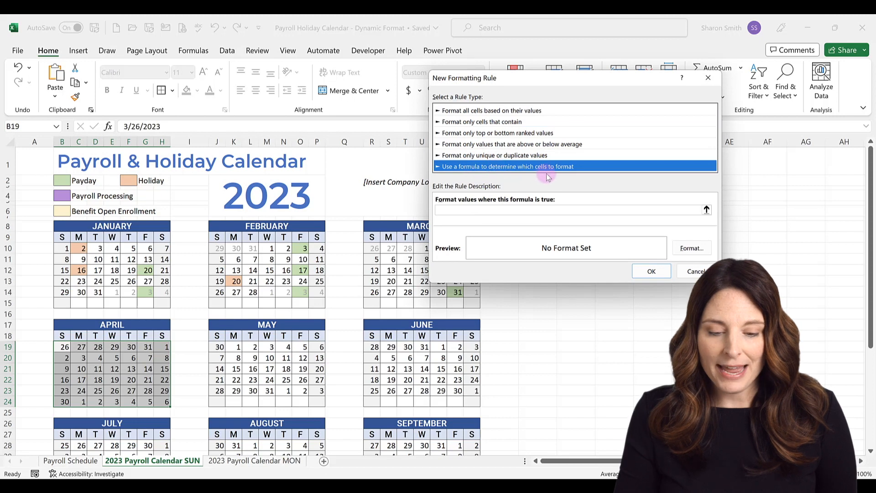
left_click(450, 210)
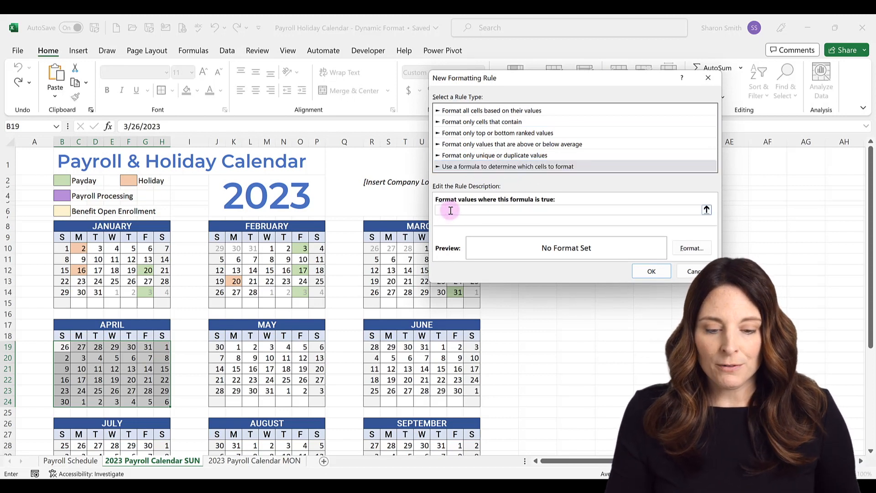
key("ctrl+v")
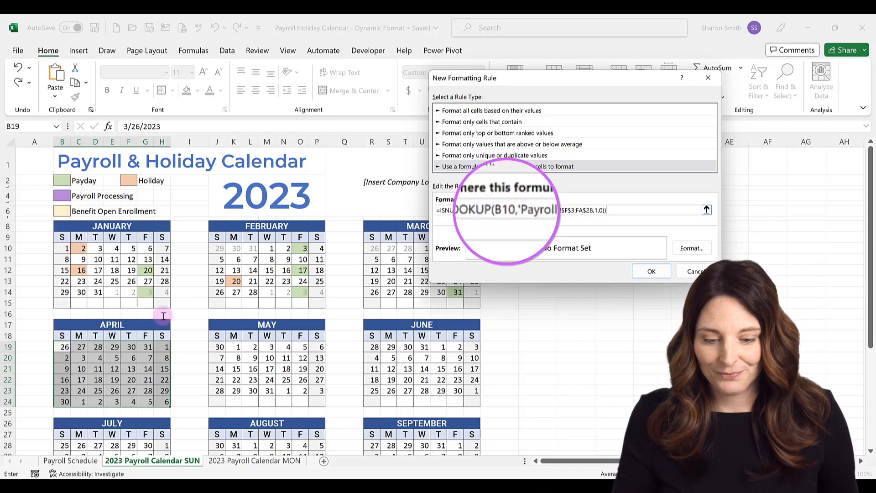
left_click(517, 211)
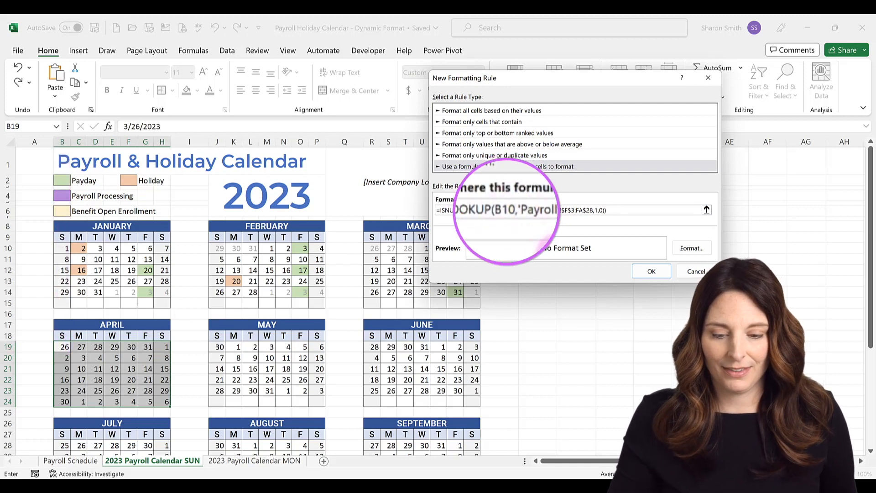
key("BackSpace")
type("9")
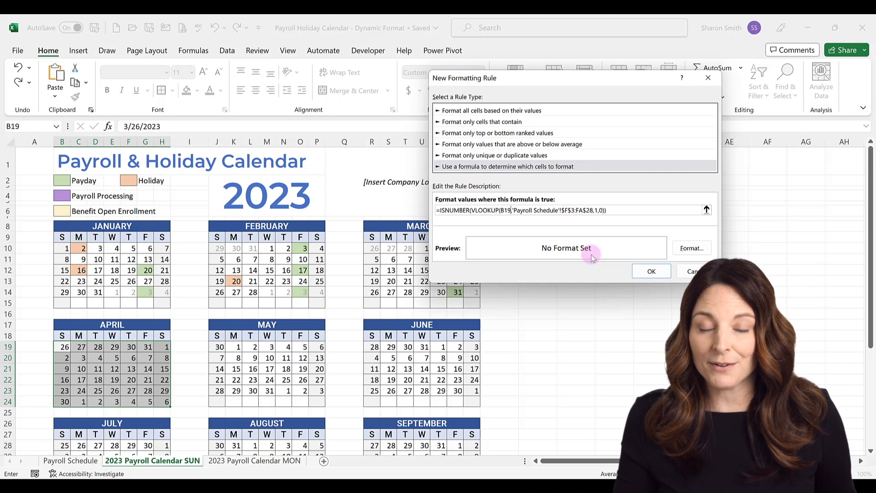
- Give the April payday rule a light green fill matching the Payday legend and apply it
left_click(689, 248)
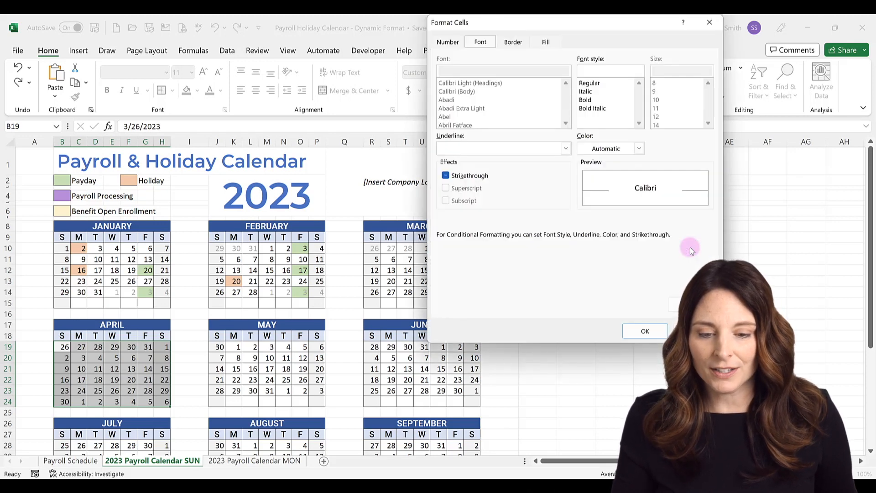
left_click(546, 42)
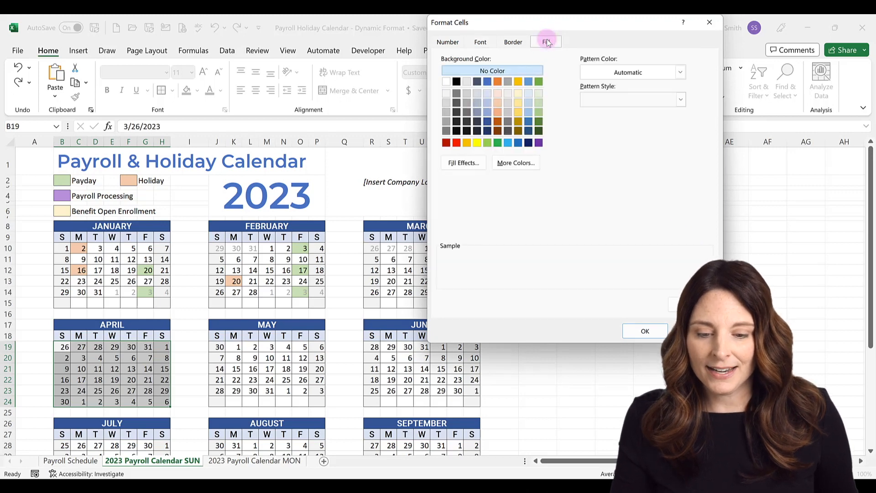
left_click(539, 103)
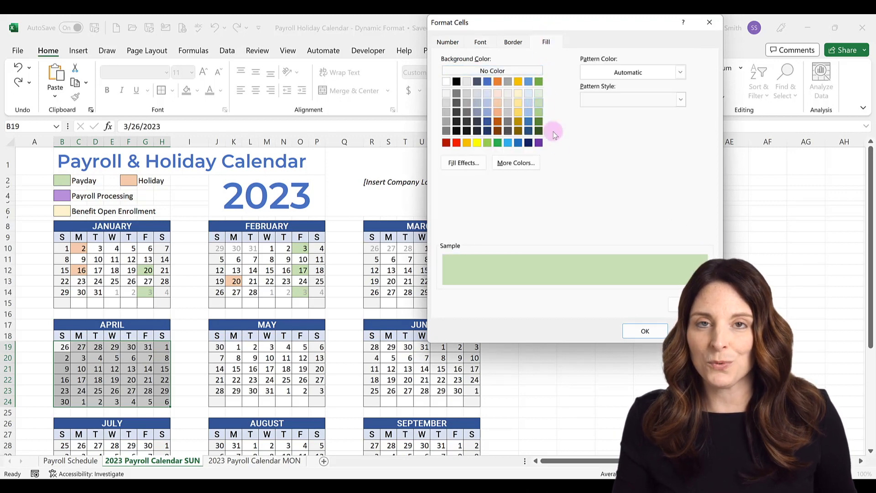
left_click(645, 331)
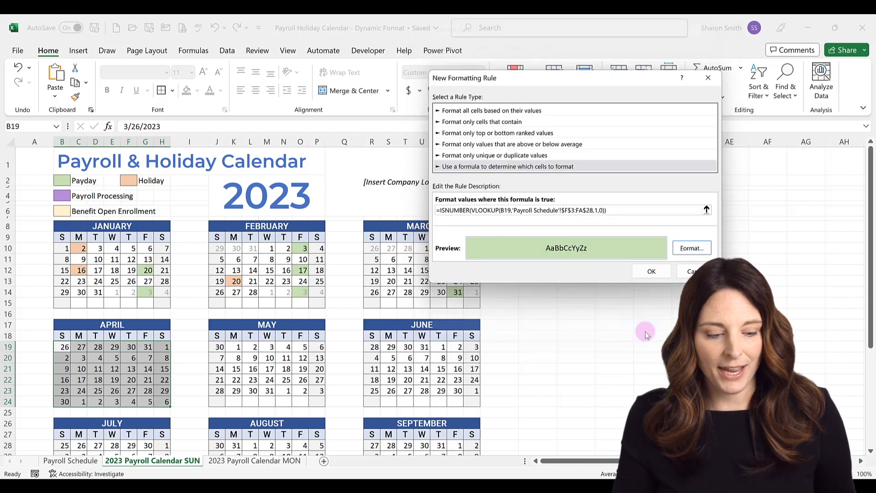
left_click(651, 271)
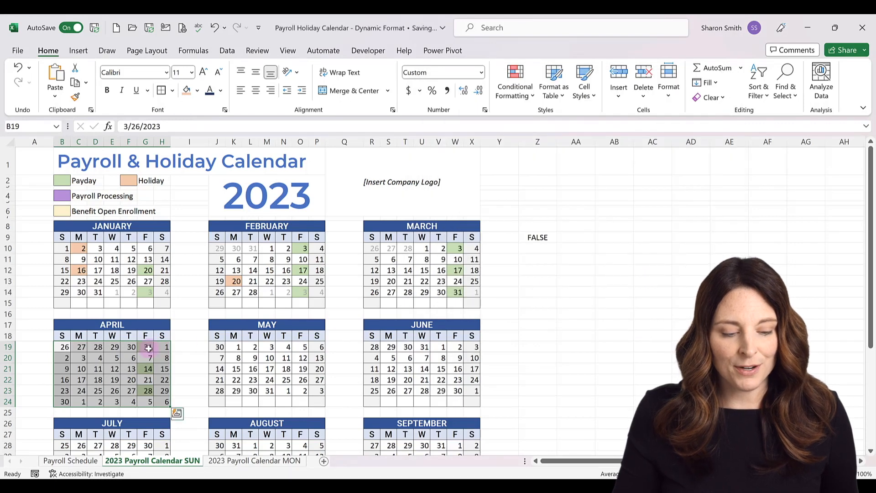
- Compare the paydays highlighted in the April grid with the bi-weekly pay dates on the Payroll Schedule sheet
left_click(148, 347)
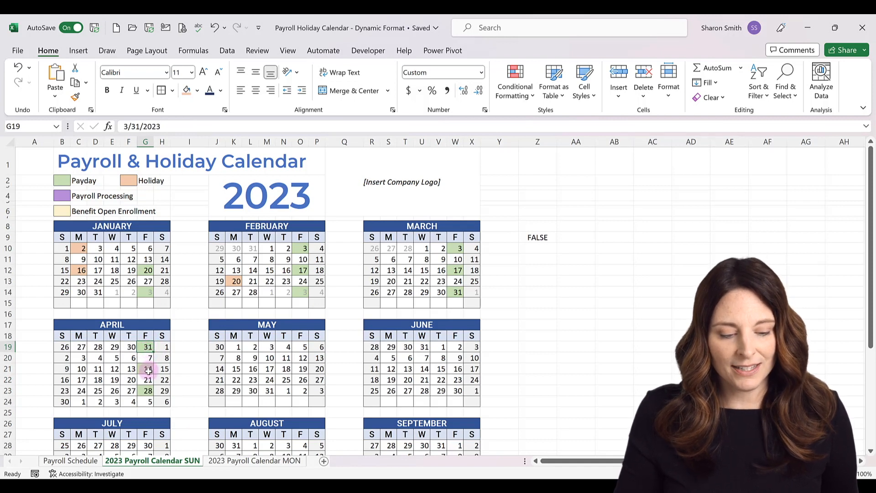
left_click(68, 460)
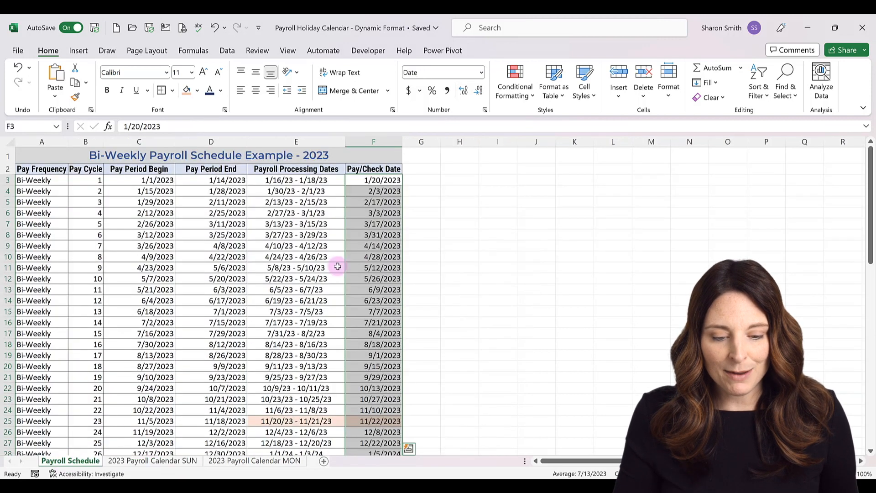
left_click(382, 246)
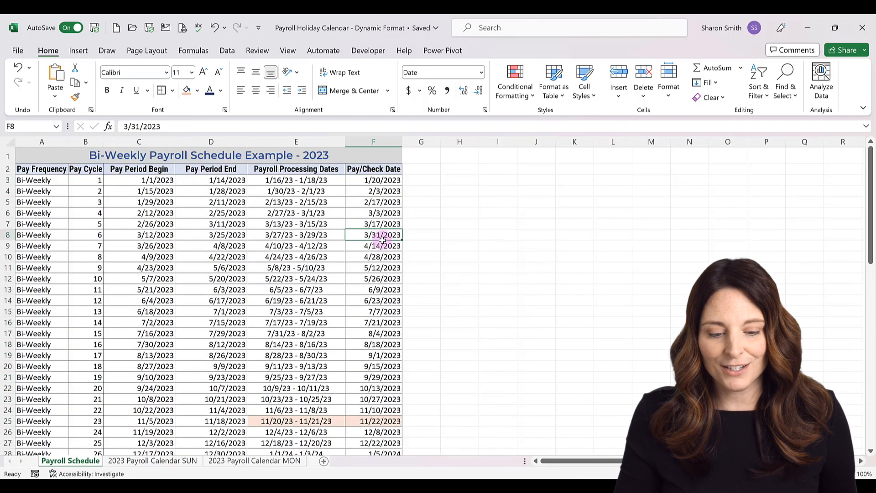
left_click(379, 256)
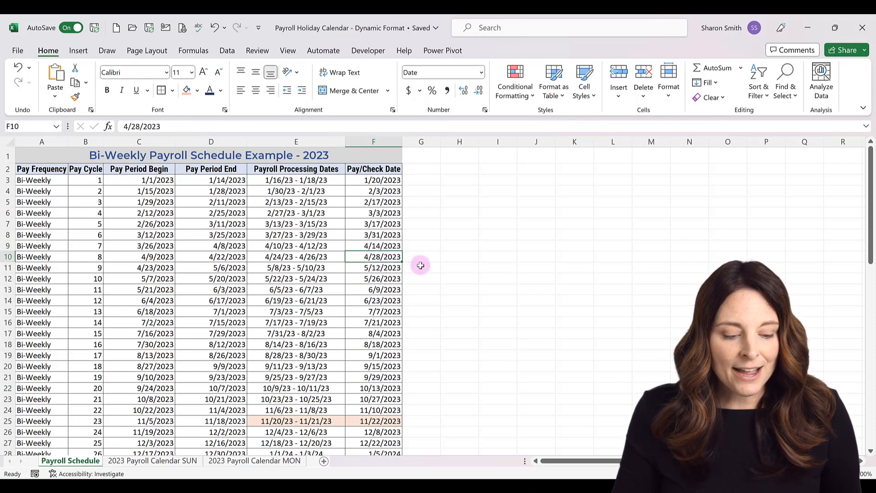
left_click(122, 459)
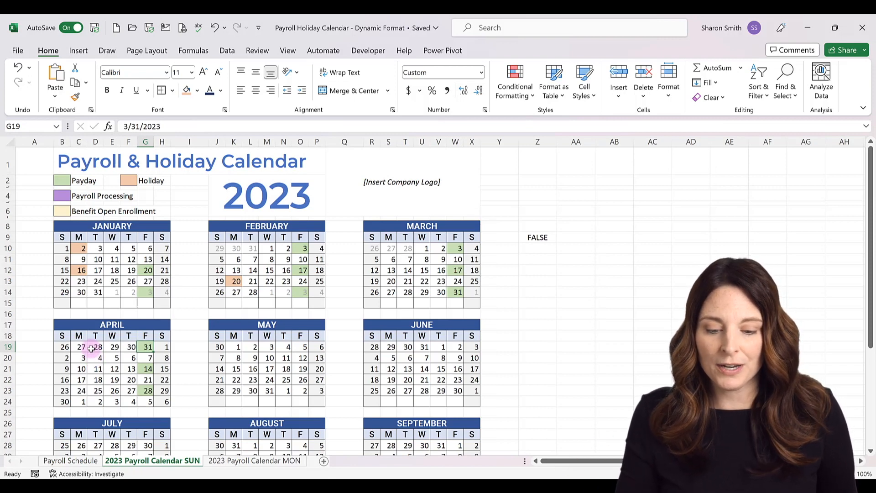
- Begin a VLOOKUP formula in cell Z10 with April's first date cell, B19, as the lookup value
left_click(536, 249)
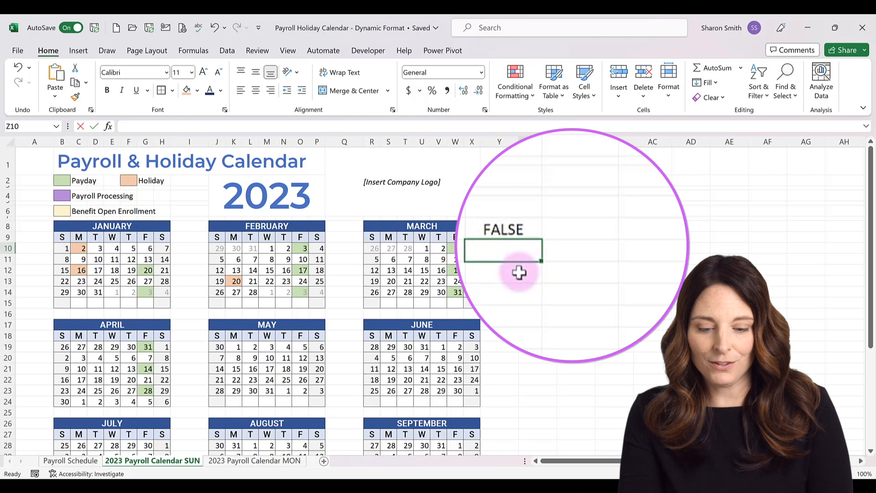
type("=vlookup")
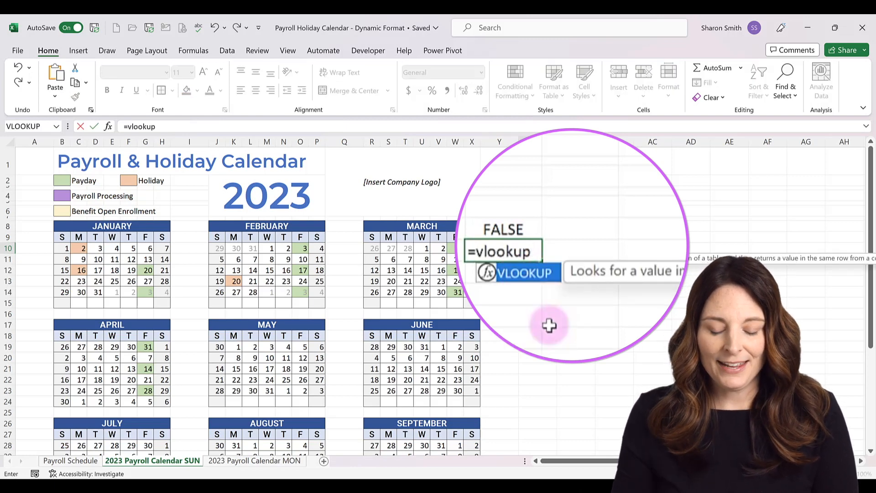
type("(")
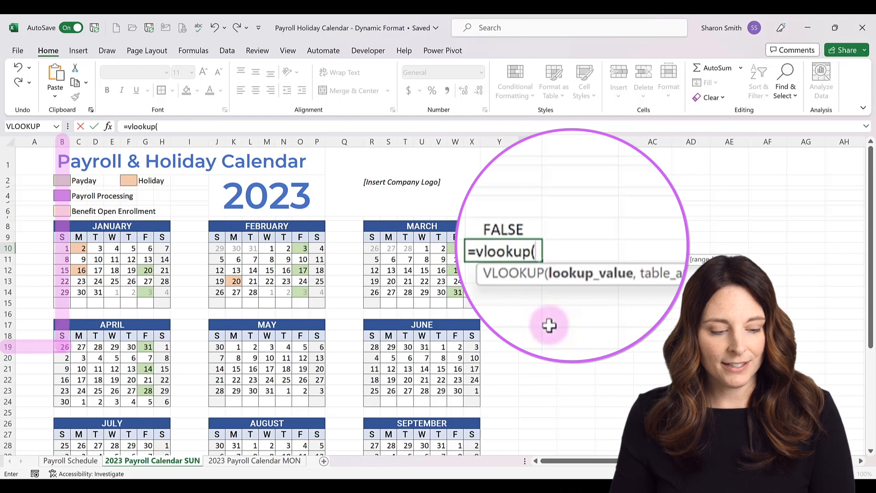
left_click(64, 348)
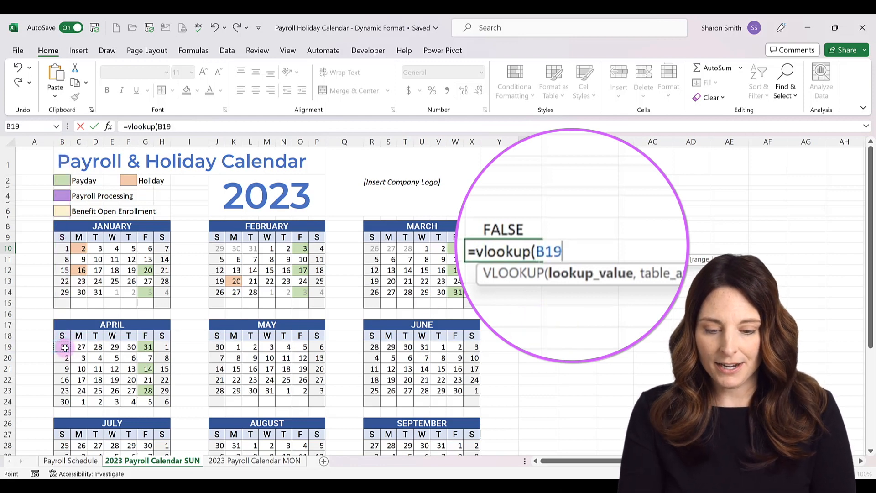
type(",")
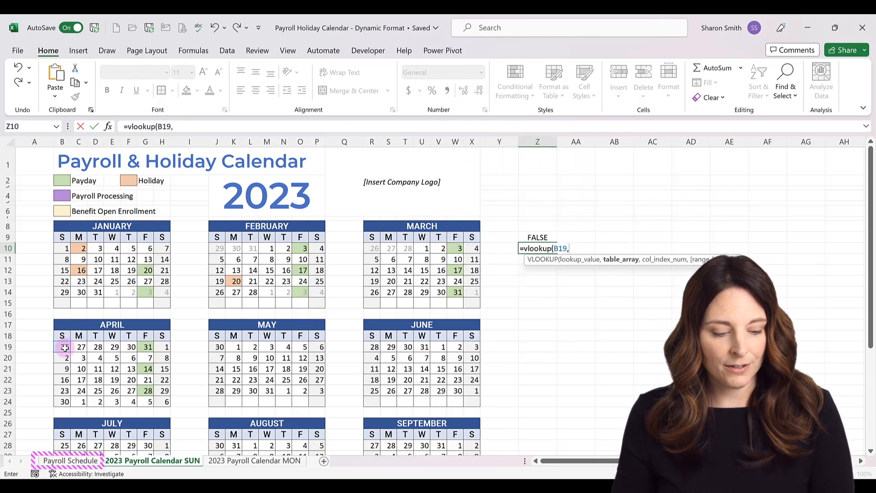
- Set the VLOOKUP table array to the Company Paid Holidays dates on the Payroll Schedule sheet, as the absolute range $A$58:$A$70
left_click(72, 461)
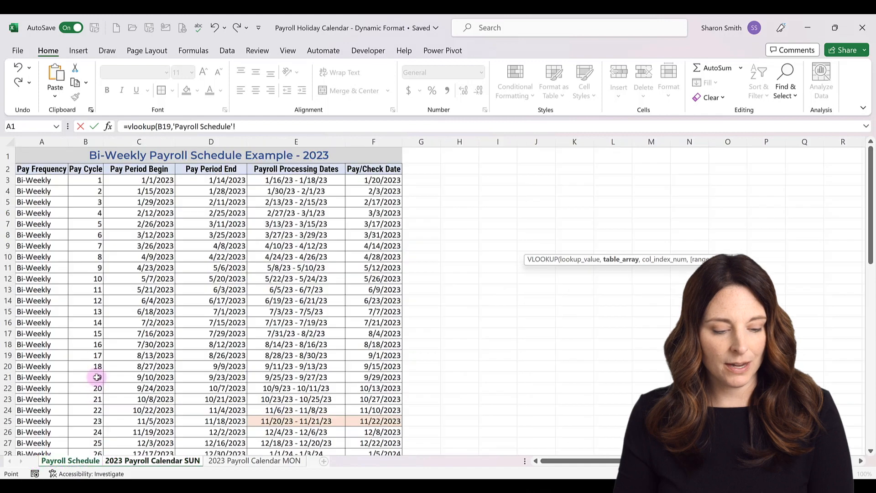
scroll(97, 377, "down", 8)
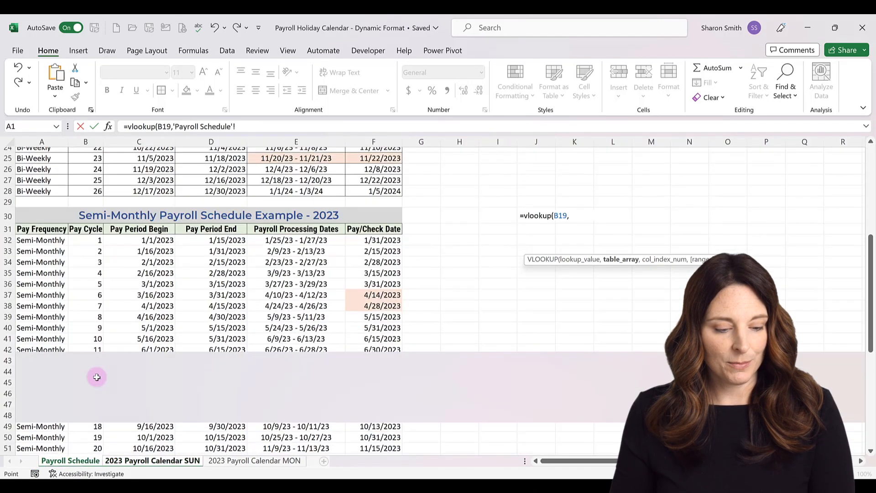
scroll(97, 376, "down", 8)
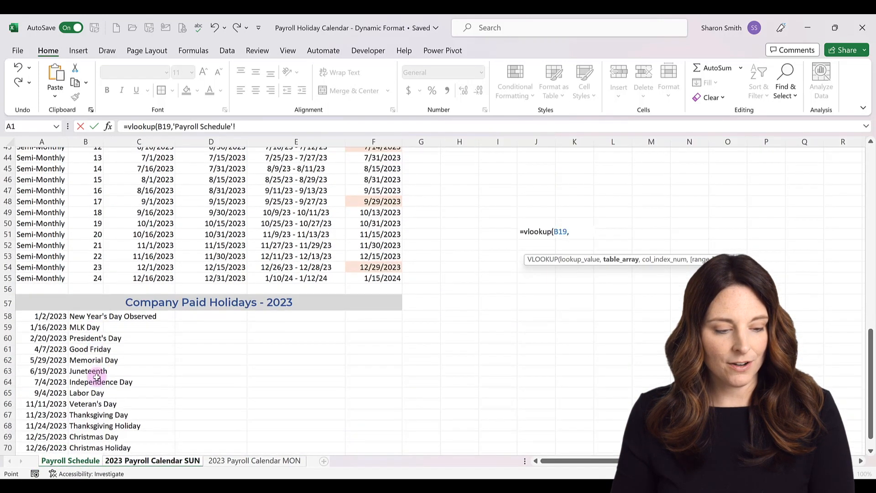
left_click_drag(47, 267, 49, 359)
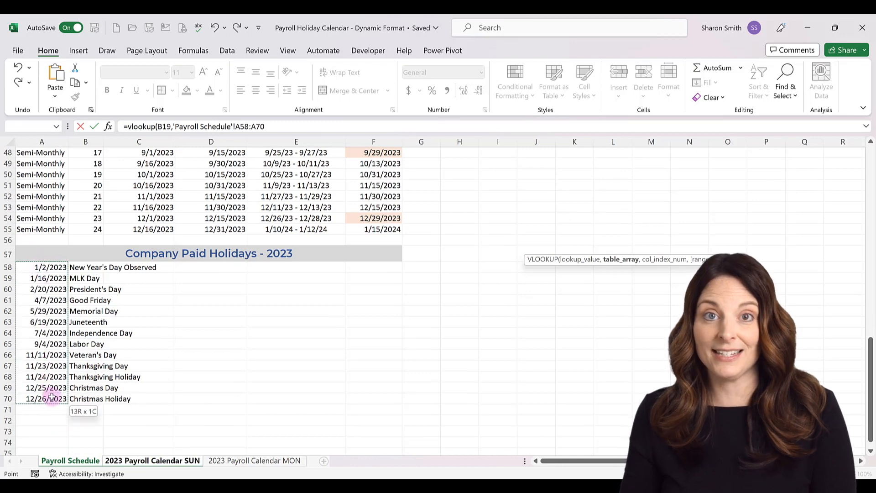
left_click_drag(51, 395, 52, 395)
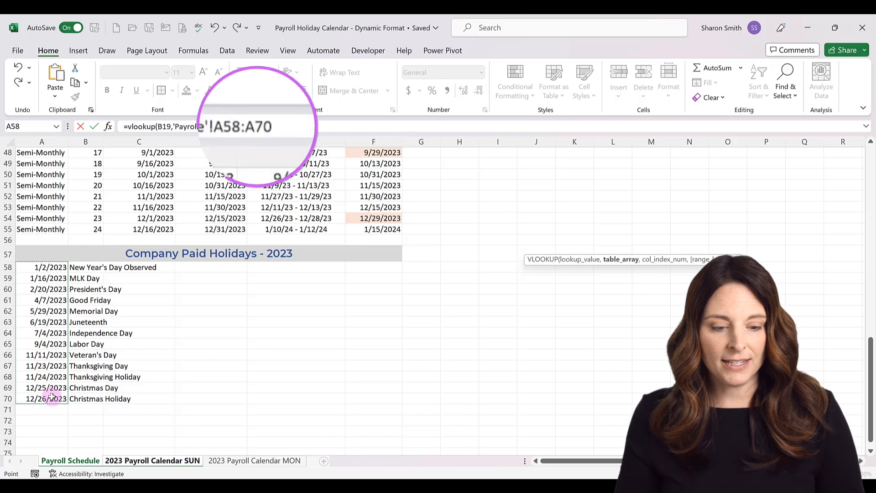
key("F4")
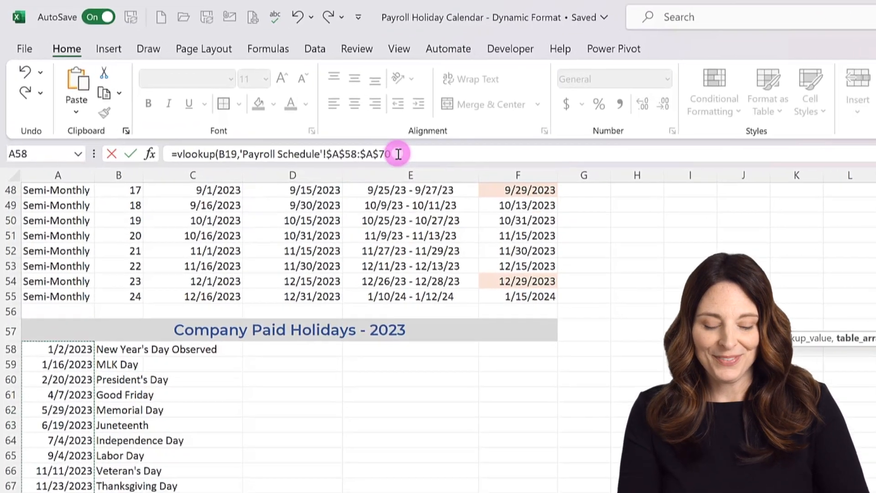
left_click(339, 139)
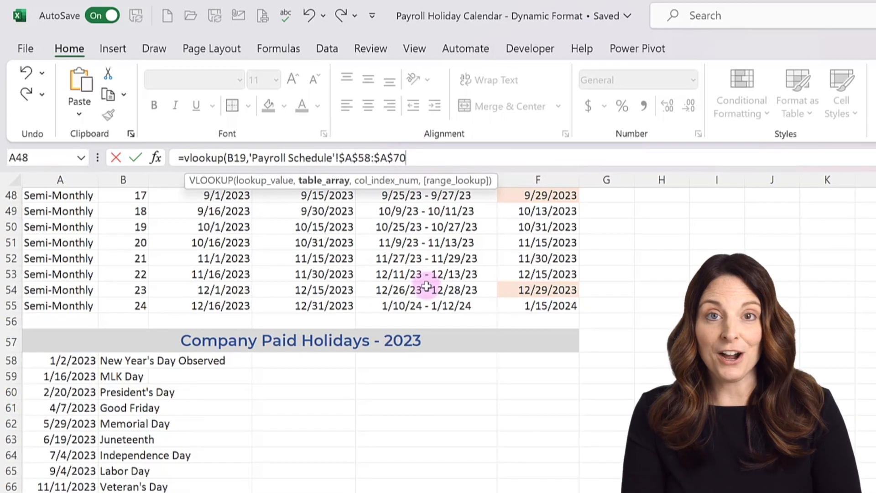
- Complete the holiday VLOOKUP in Z10 with column index 1 and 0 for an exact match
type(",")
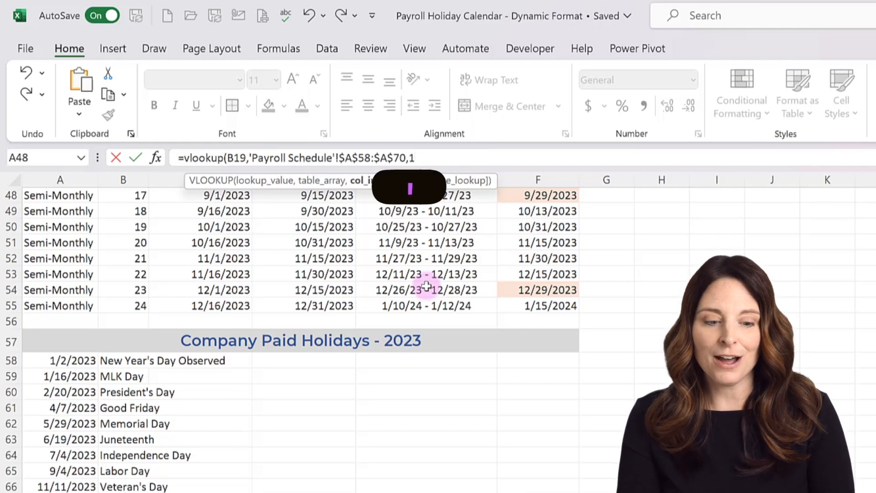
type("1,")
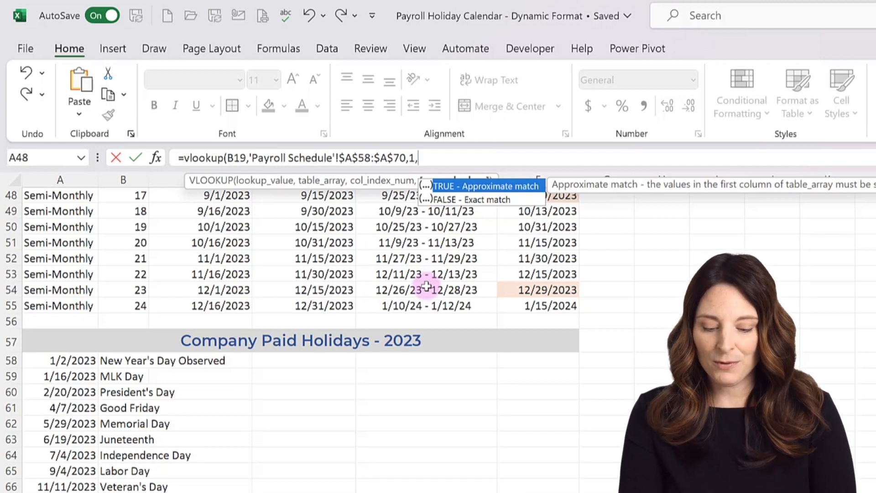
type("0")
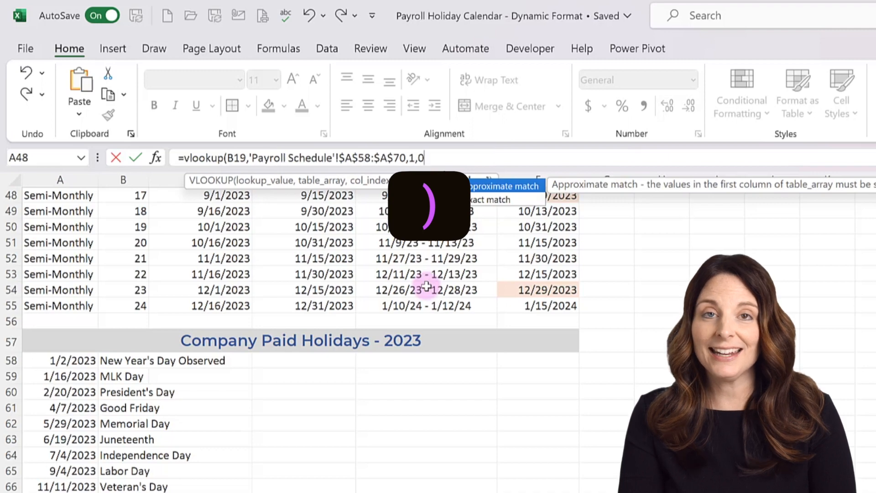
type(")")
key("Return")
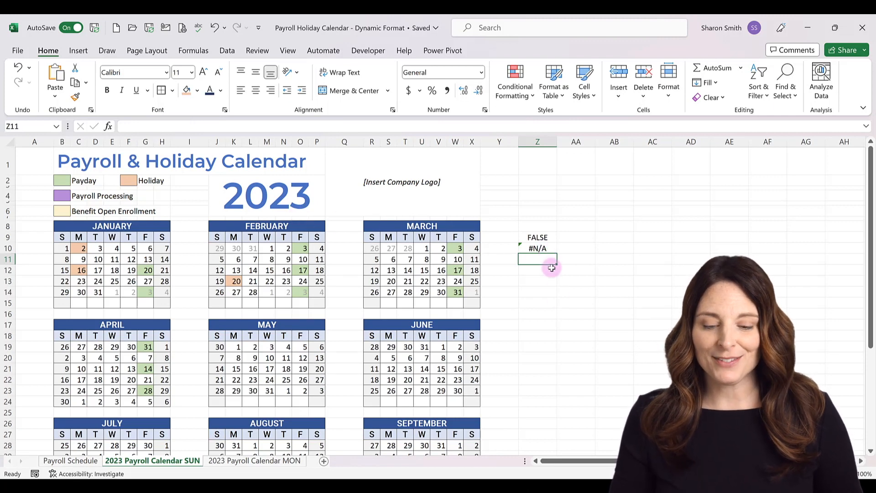
- Wrap the holiday VLOOKUP formula in cell Z10 in an ISNUMBER function
left_click(539, 248)
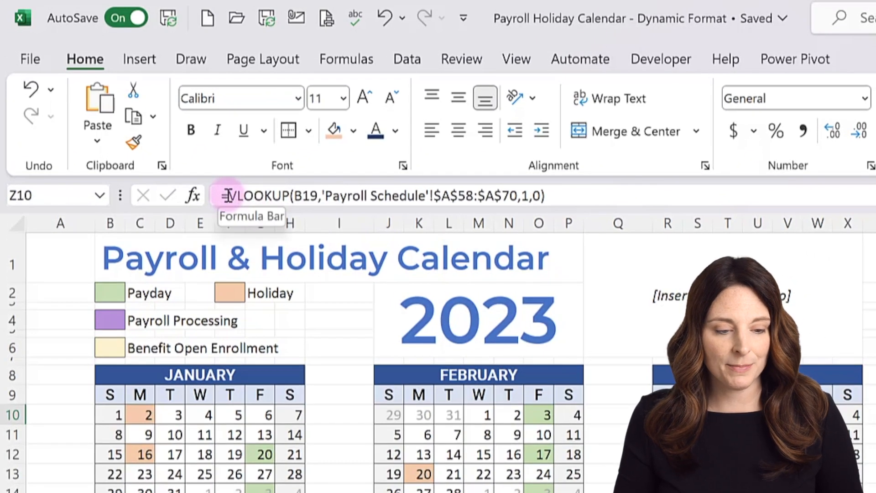
left_click(226, 195)
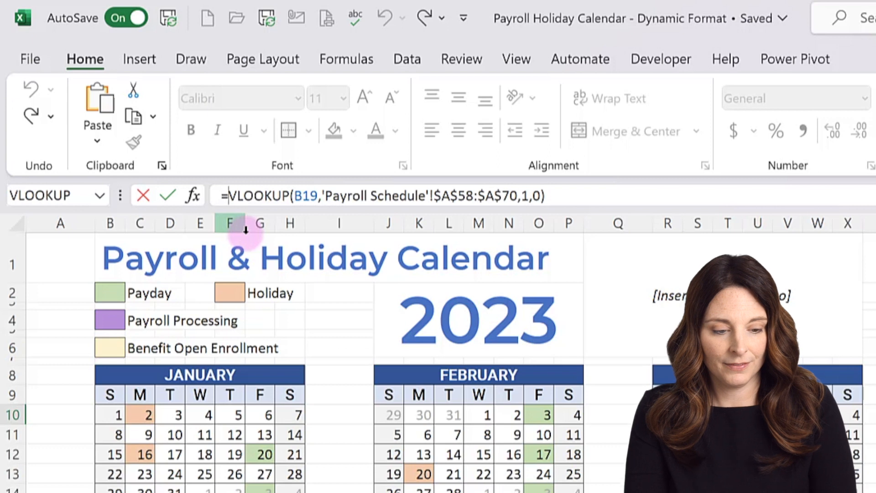
type("ISNUMBE")
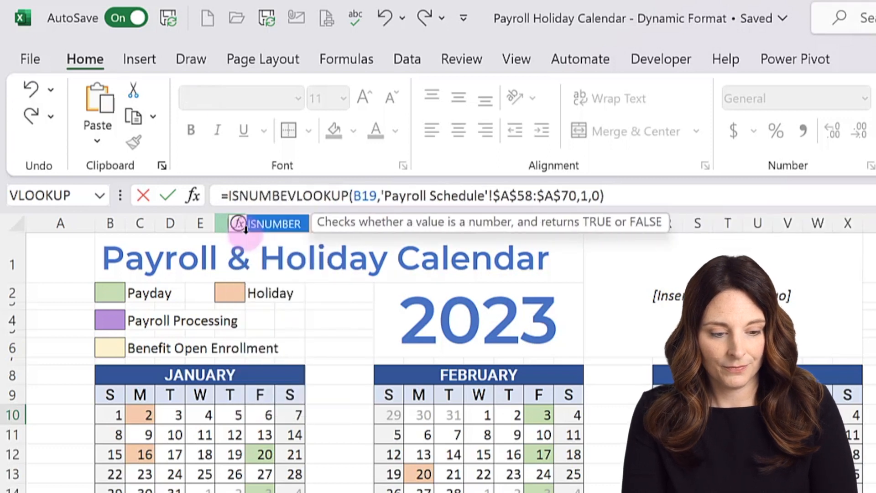
type("R")
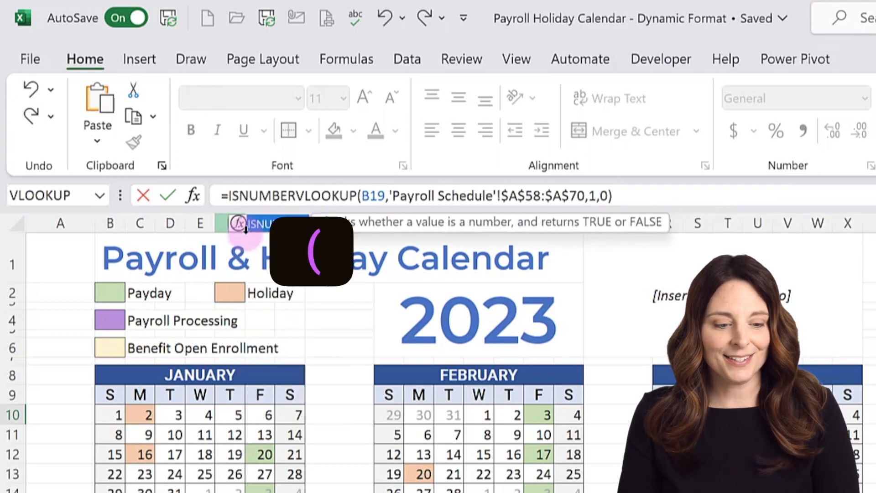
double_click(245, 228)
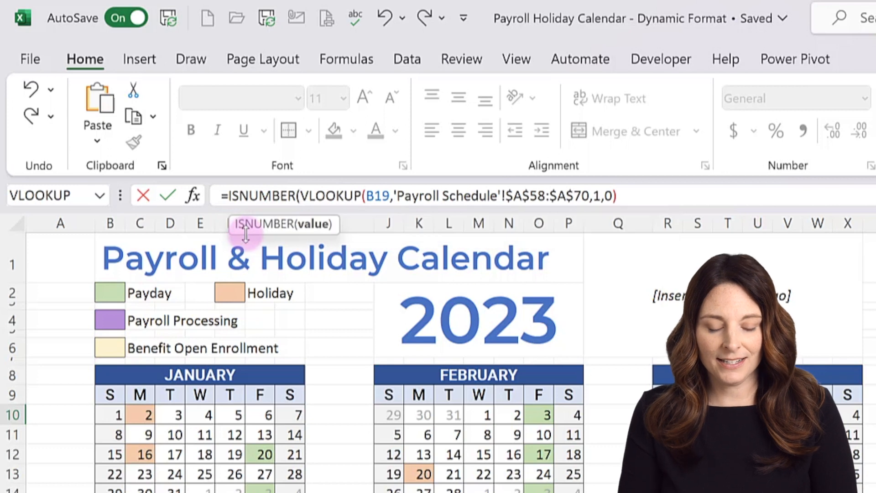
left_click(634, 198)
type(")")
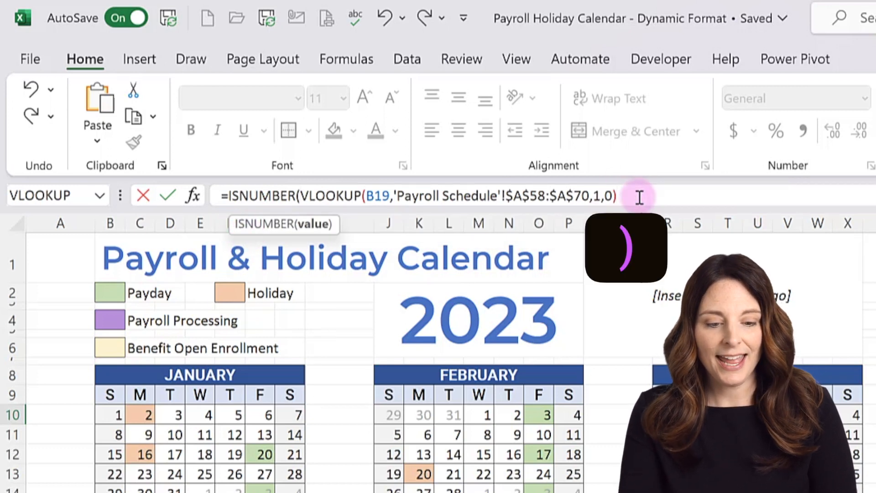
type(")")
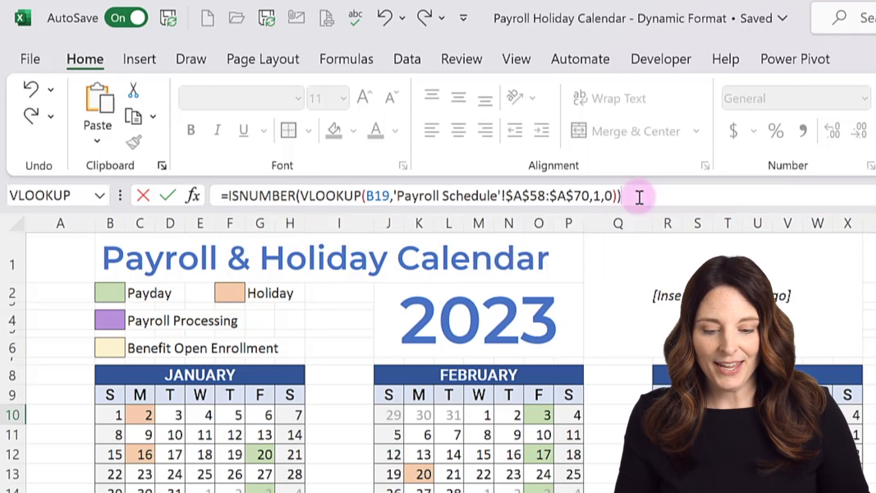
key("Return")
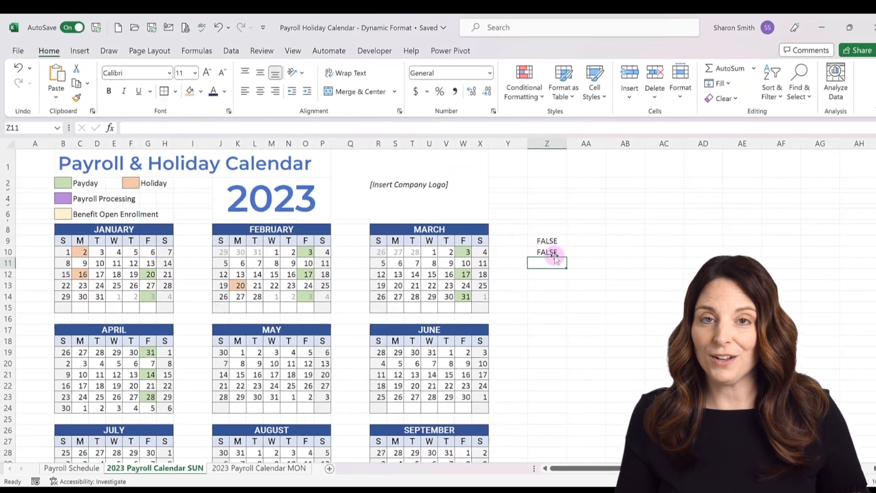
- Copy the complete ISNUMBER(VLOOKUP) holiday formula text from cell Z10
left_click(722, 318)
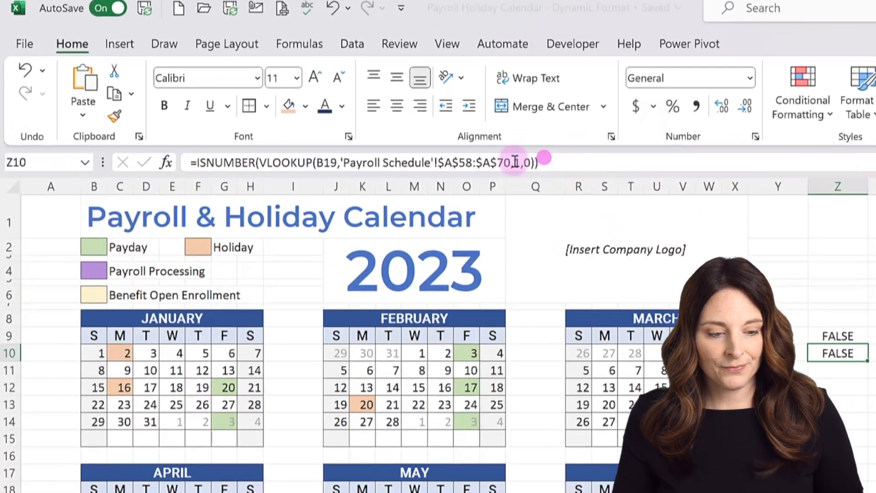
left_click_drag(543, 160, 191, 161)
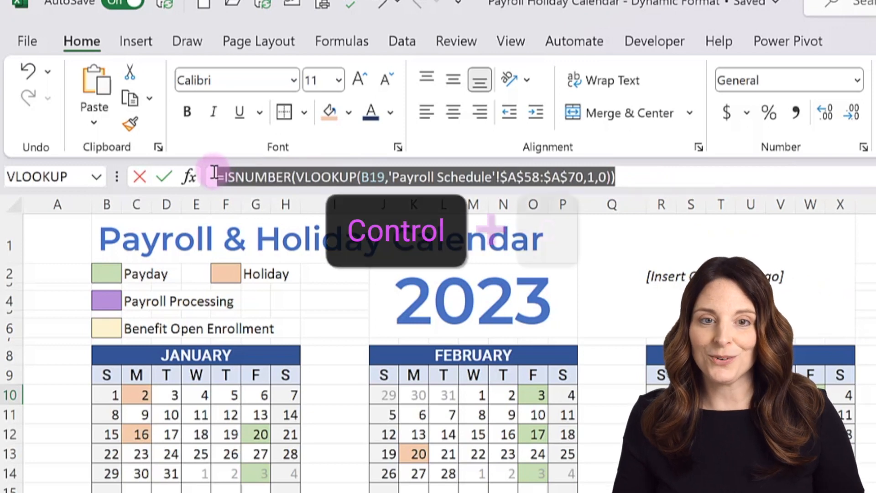
key("ctrl+c")
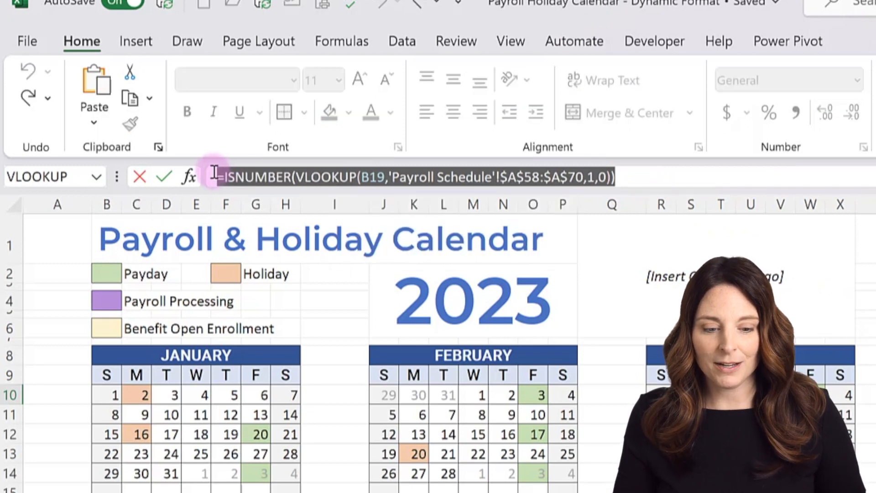
left_click(630, 178)
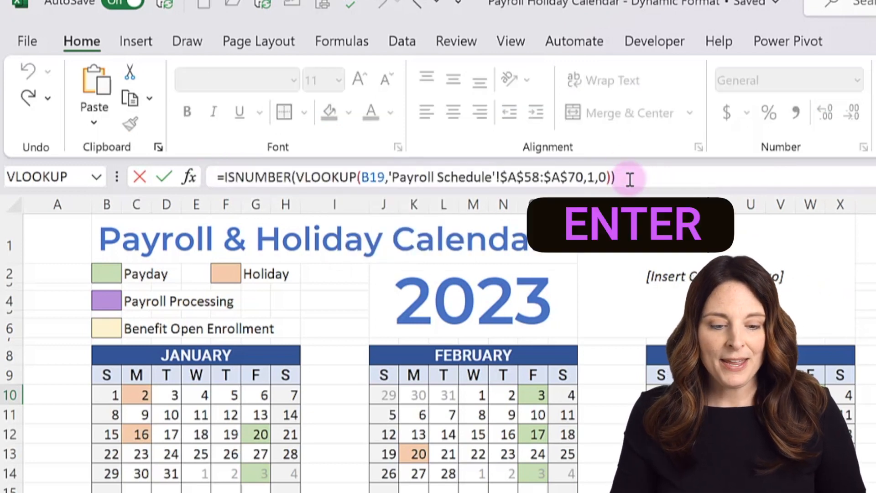
key("Return")
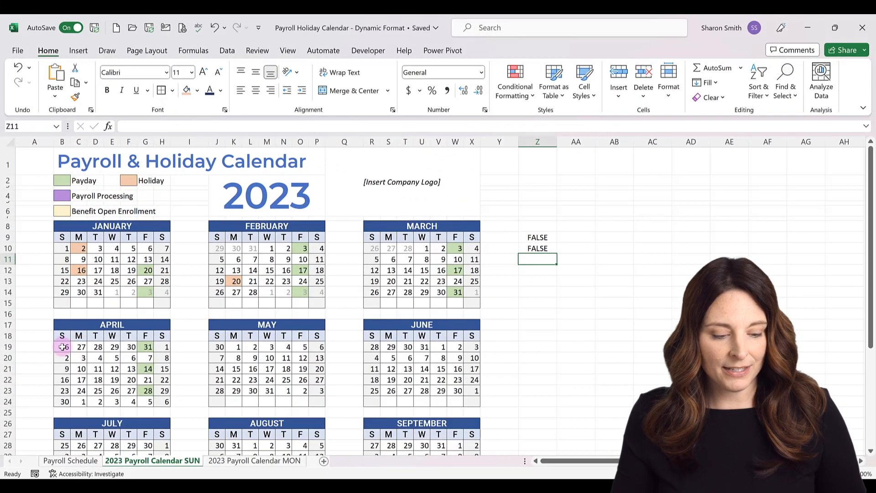
- Set up a new formula-based conditional formatting rule for April's dates B19:H24 using the copied holiday formula
left_click_drag(62, 347, 165, 401)
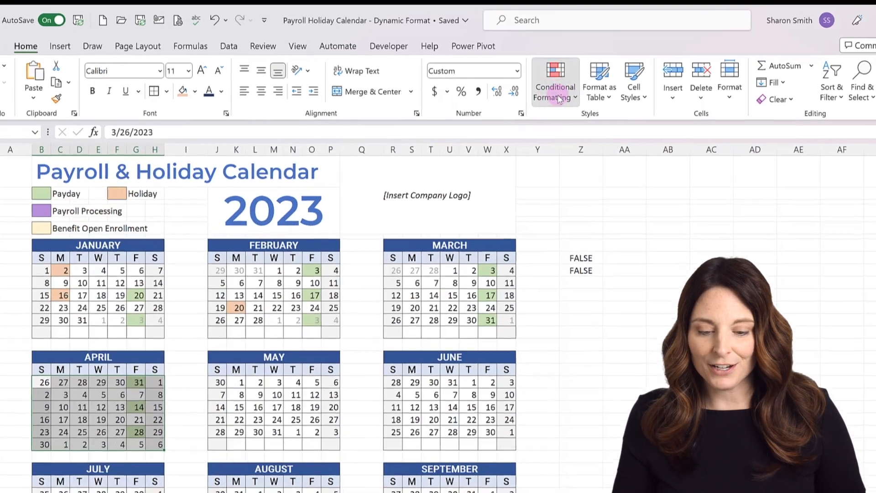
left_click(520, 91)
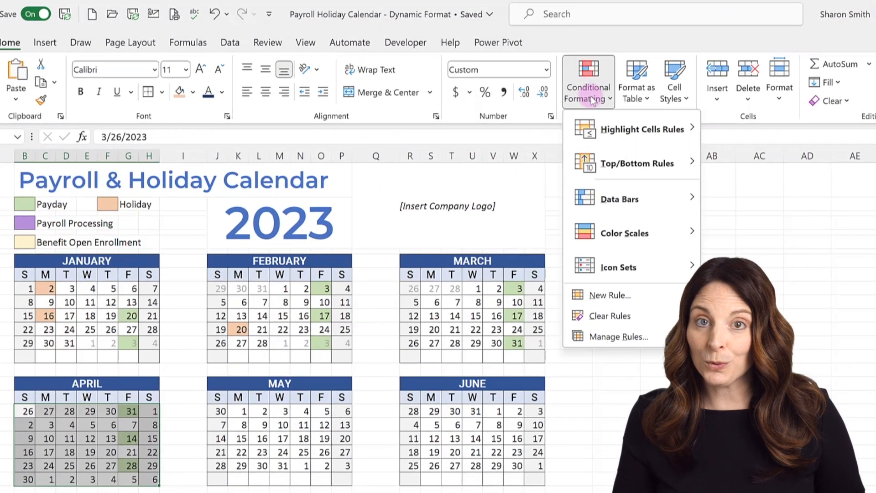
left_click(617, 299)
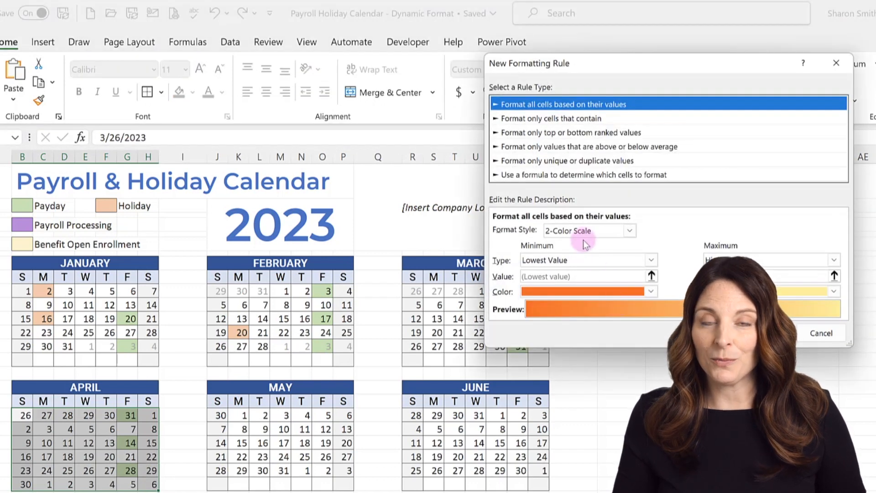
left_click(548, 178)
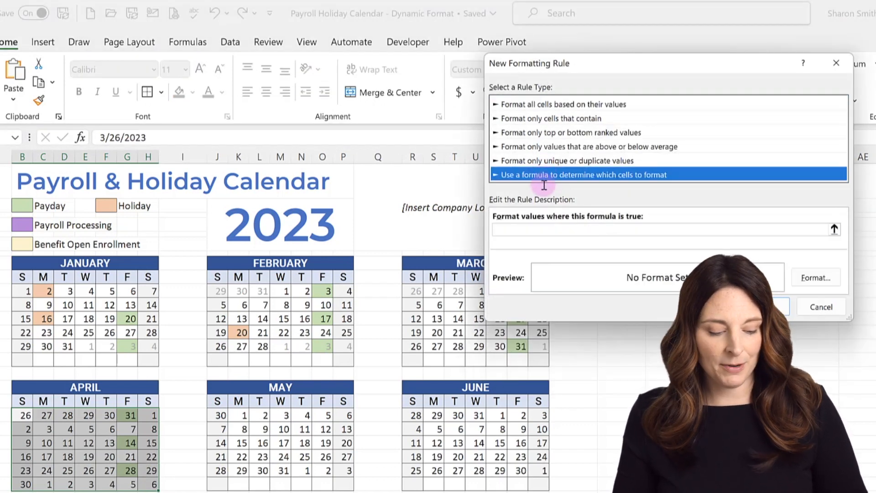
left_click(524, 233)
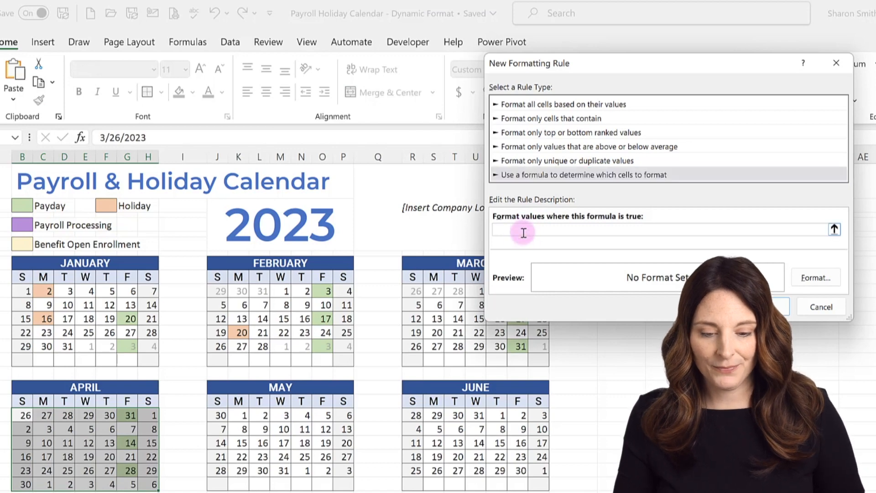
key("ctrl+v")
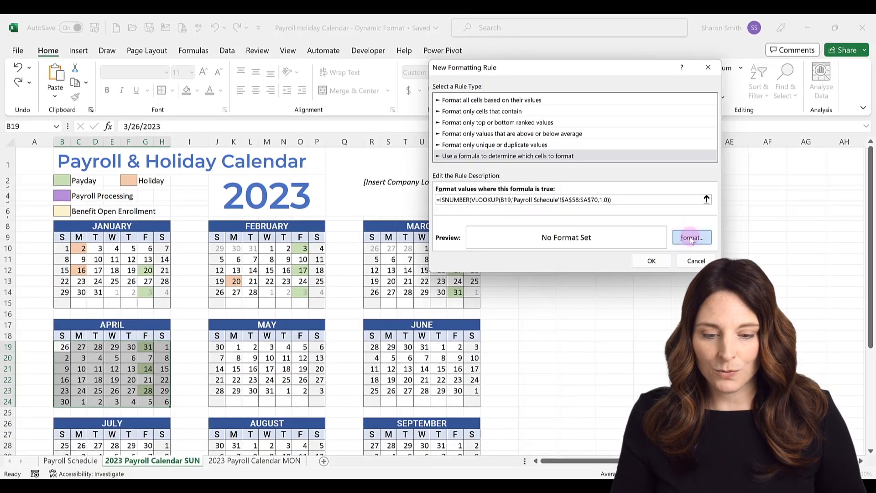
- Give April's holiday rule the light orange fill that matches the Holiday legend color and apply the rule
left_click(691, 239)
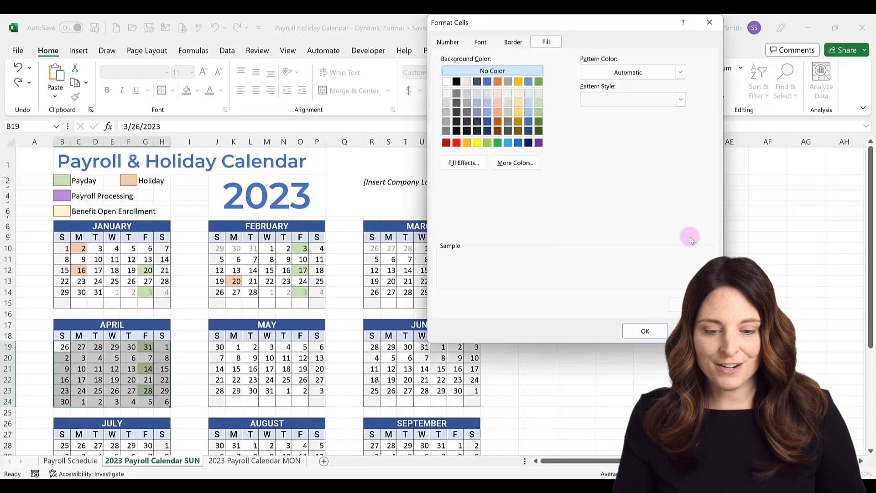
left_click(499, 101)
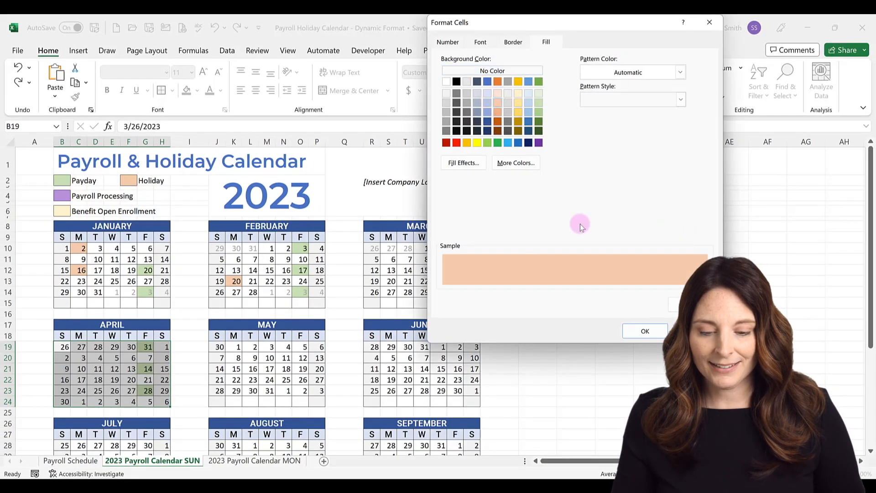
left_click(650, 330)
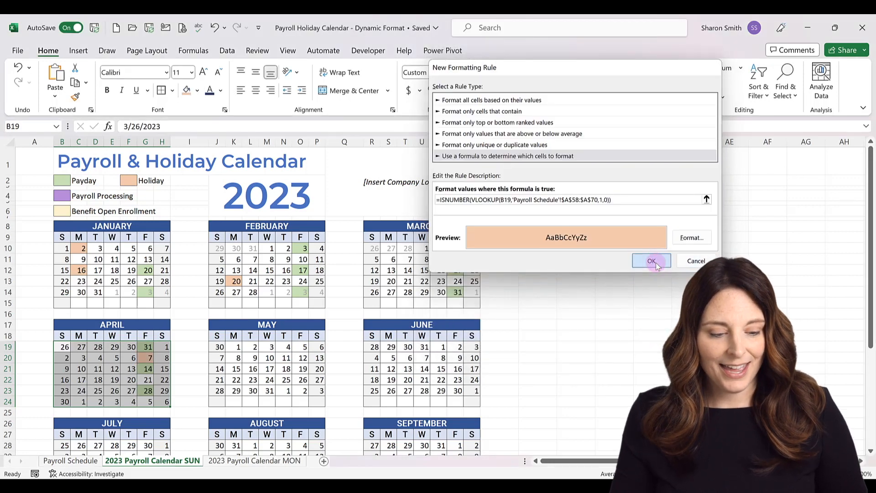
left_click(656, 263)
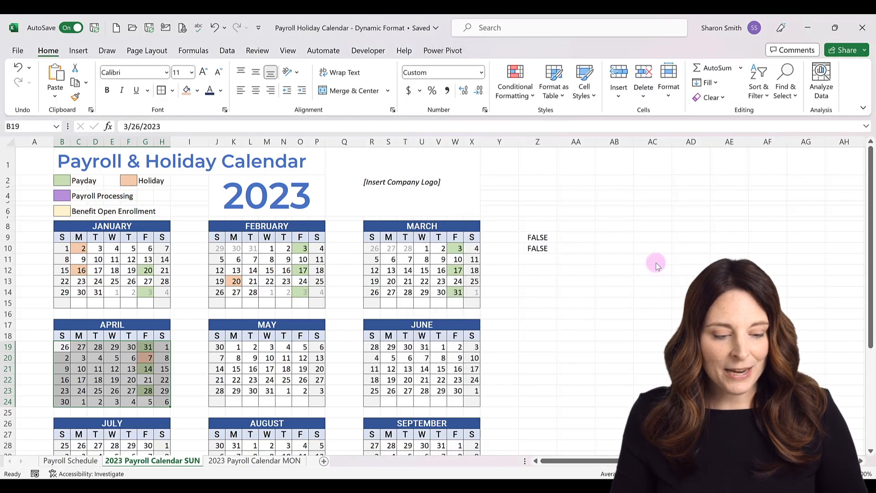
left_click(149, 358)
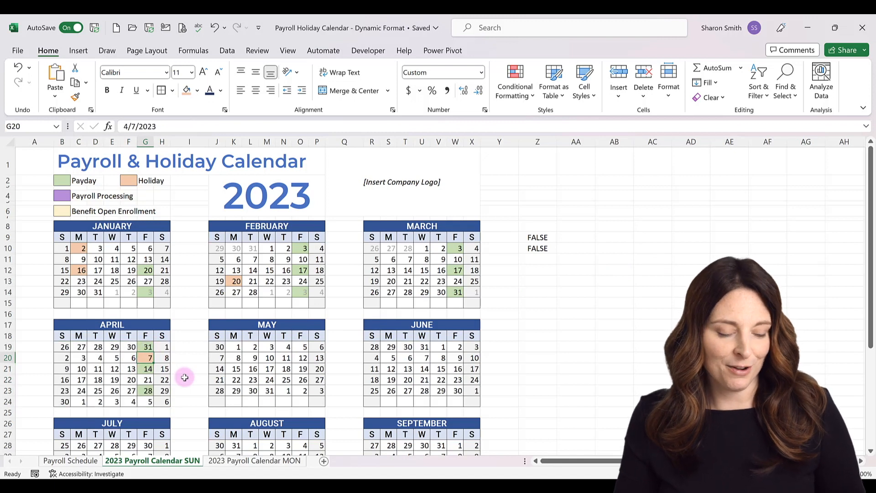
left_click(217, 348)
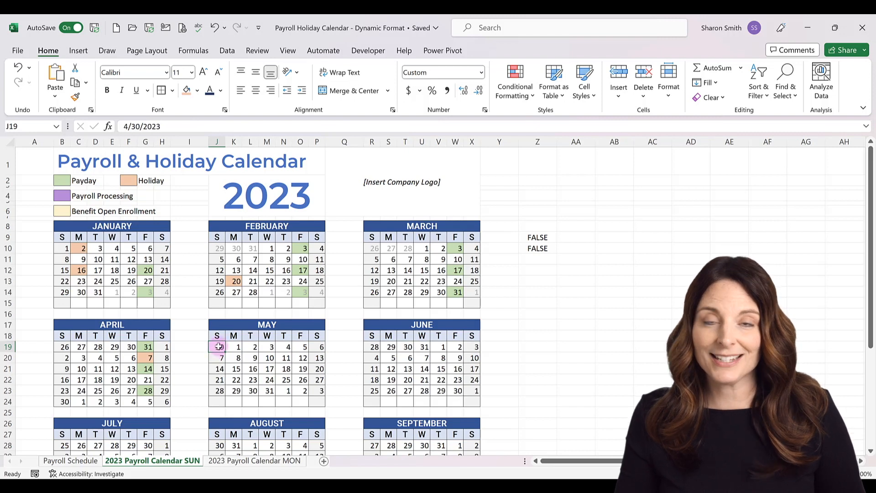
left_click_drag(216, 348, 320, 404)
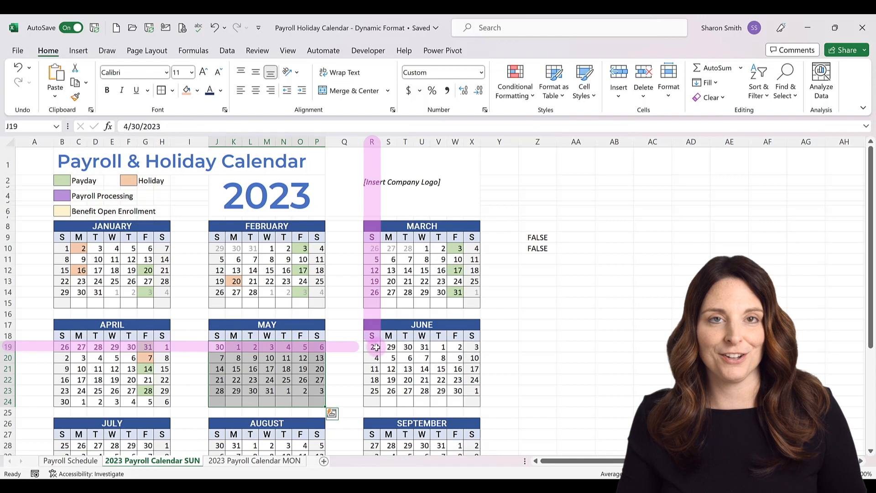
left_click(227, 369)
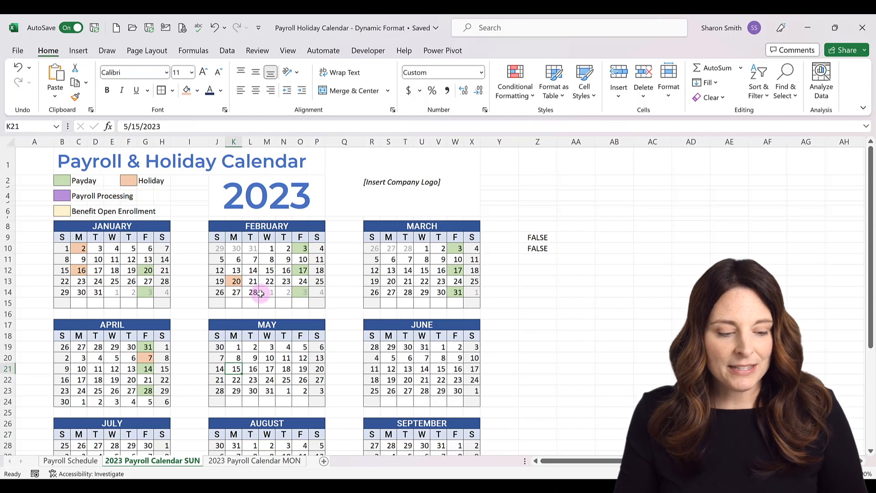
- Set up a formula-based conditional formatting rule for April's dates B19:H24 using =MONTH(B19)<>MONTH($E$21)
left_click_drag(64, 347, 165, 400)
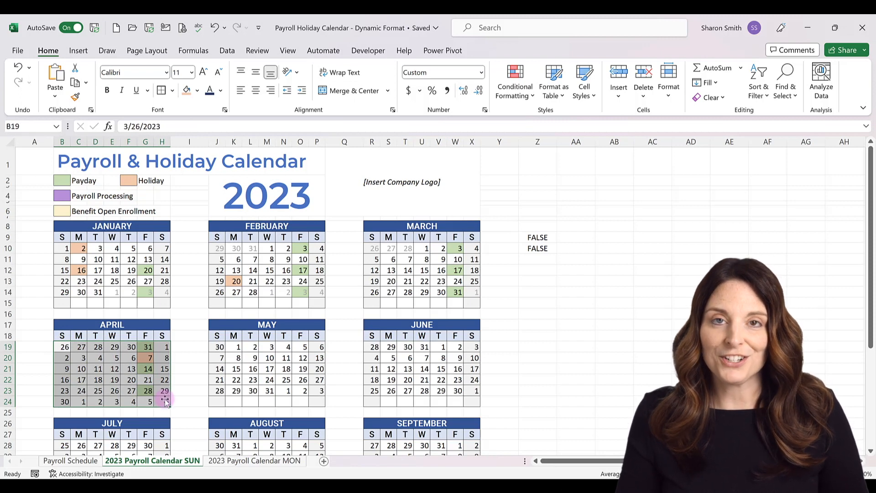
left_click(520, 96)
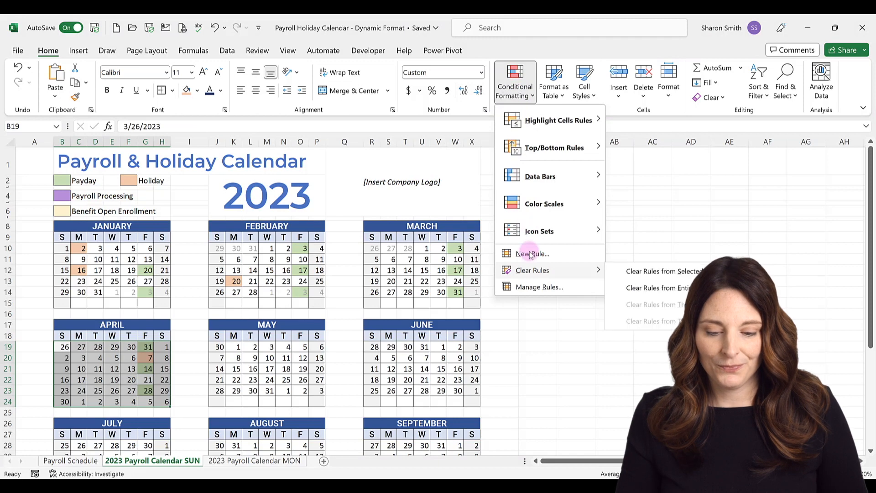
left_click(531, 254)
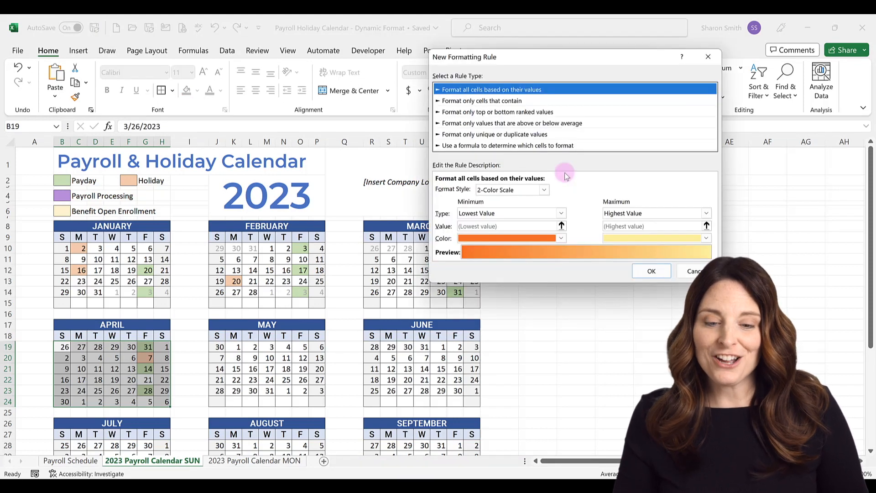
left_click(511, 145)
left_click(452, 197)
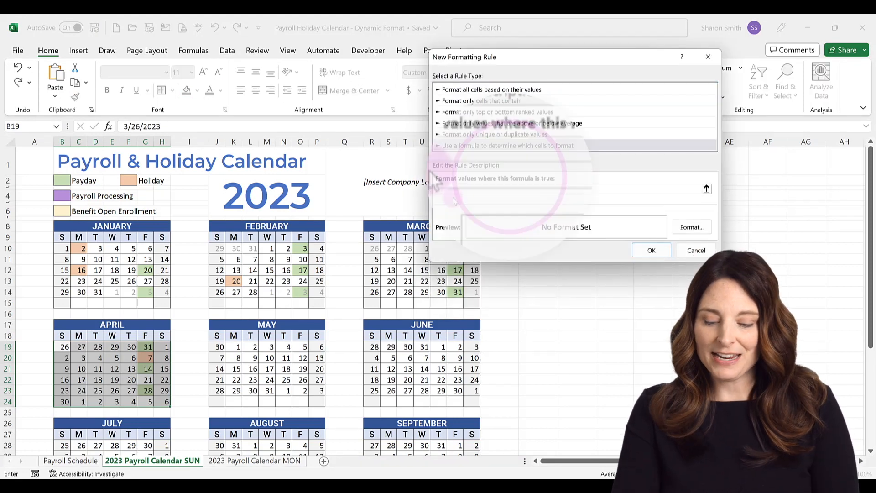
type("=MONTH(")
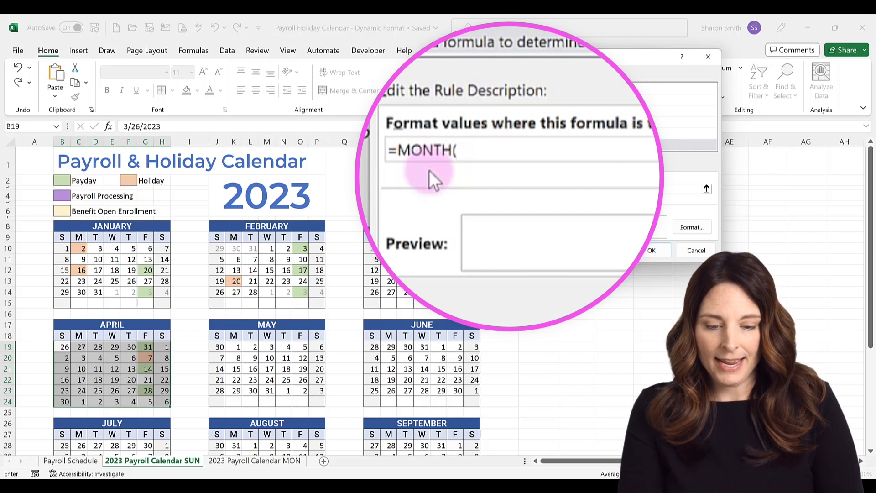
type("B19")
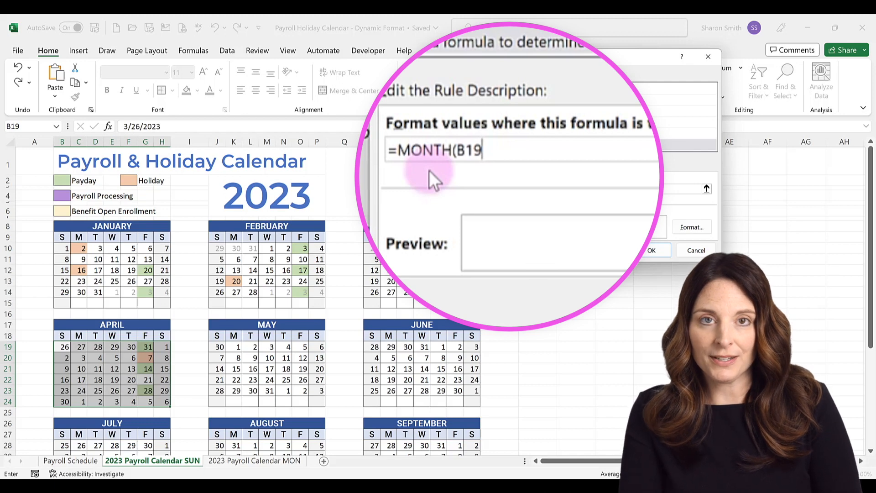
type(")")
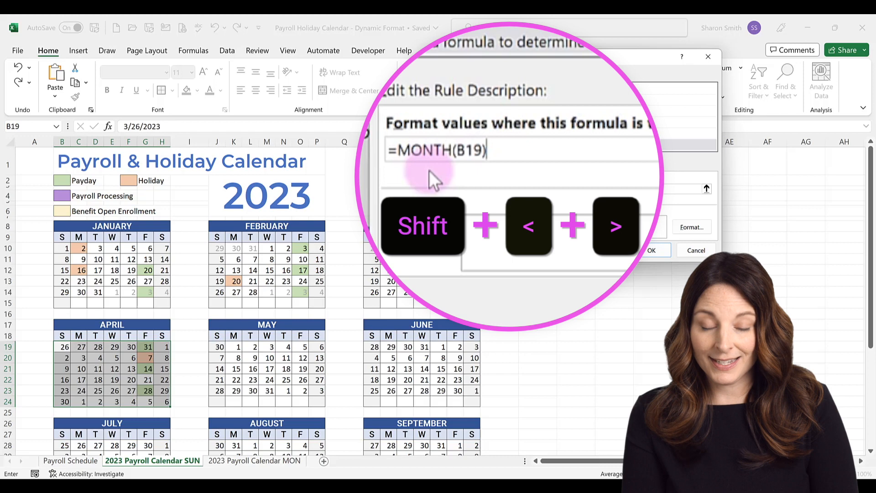
type("<>")
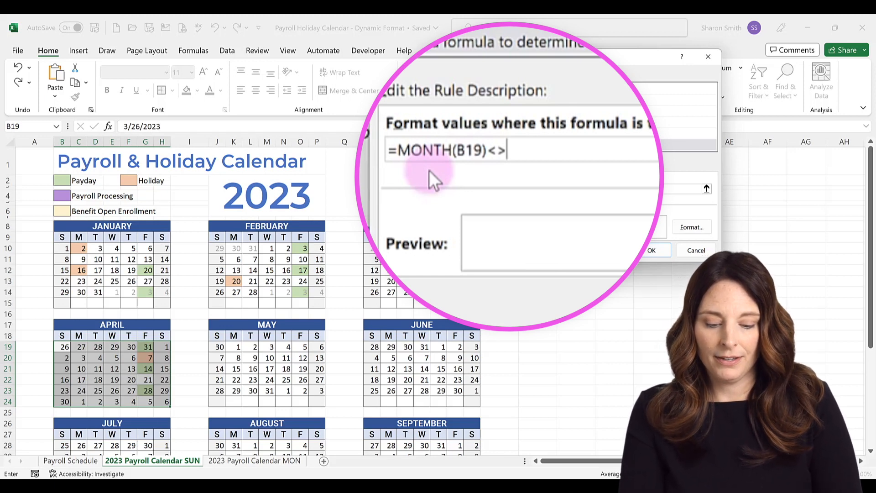
type("MONTH(")
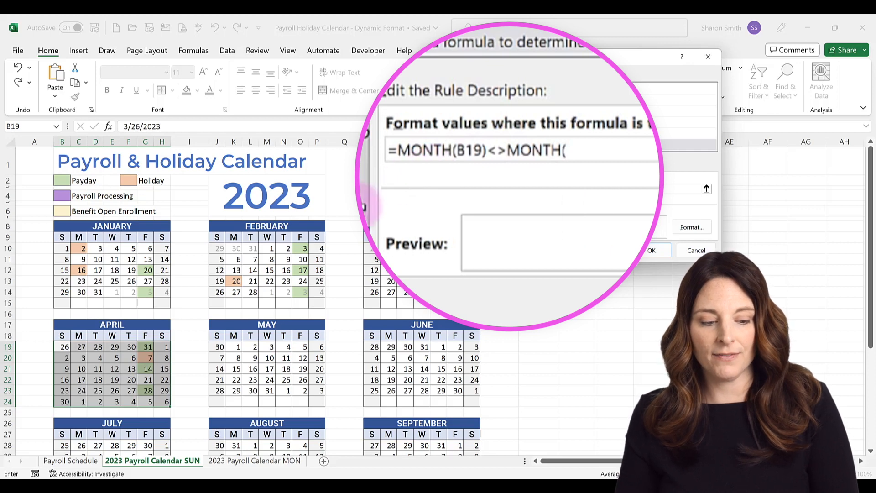
left_click(114, 368)
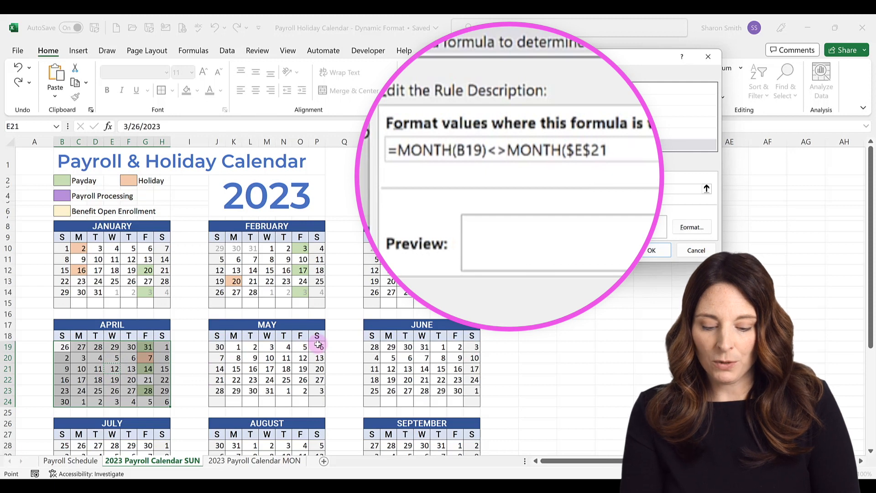
type(")")
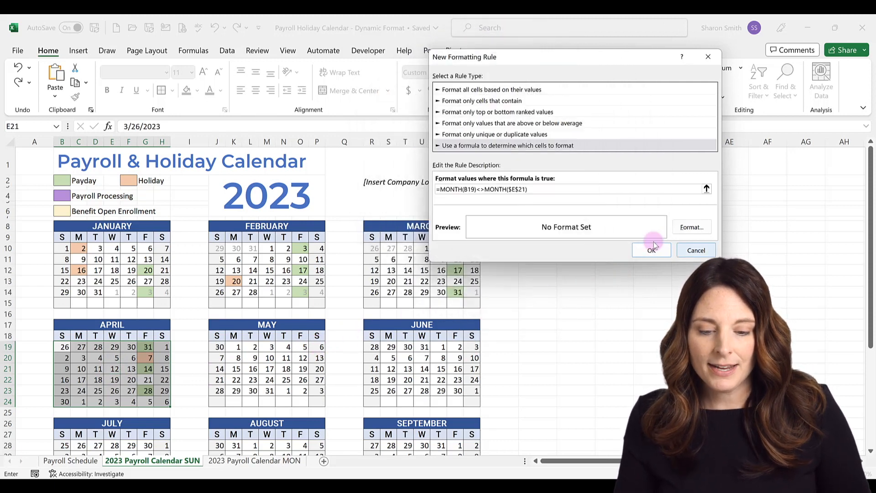
- Set the font color of April's MONTH comparison rule to gray and apply the rule
left_click(692, 228)
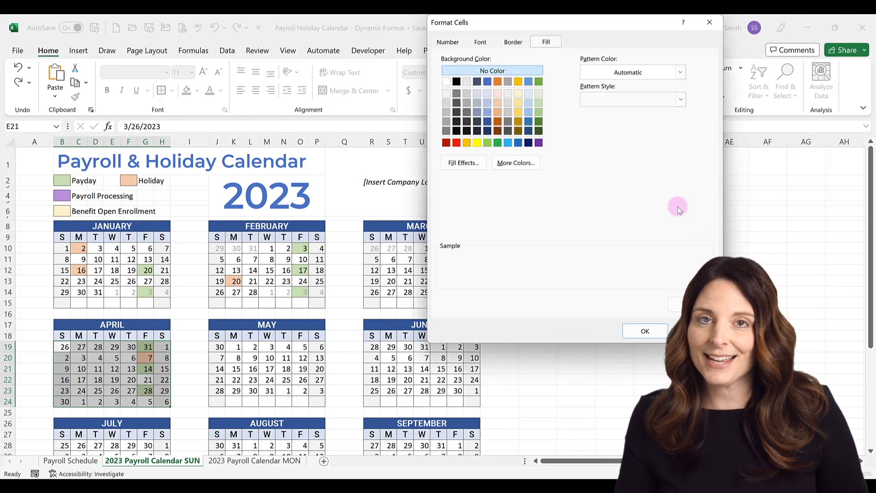
left_click(482, 41)
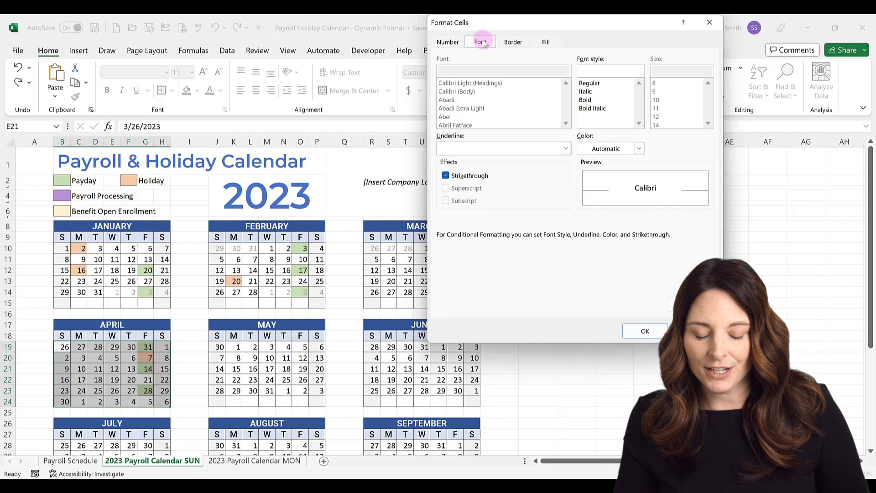
left_click(639, 149)
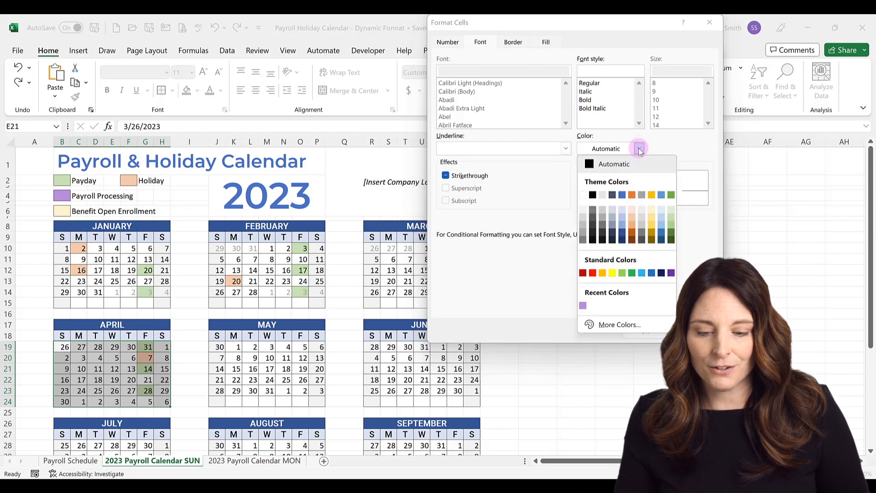
left_click(583, 235)
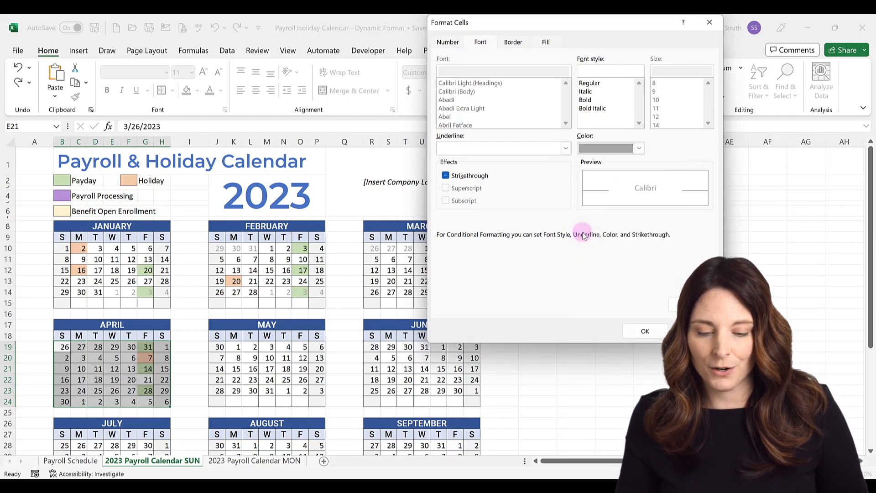
left_click(645, 332)
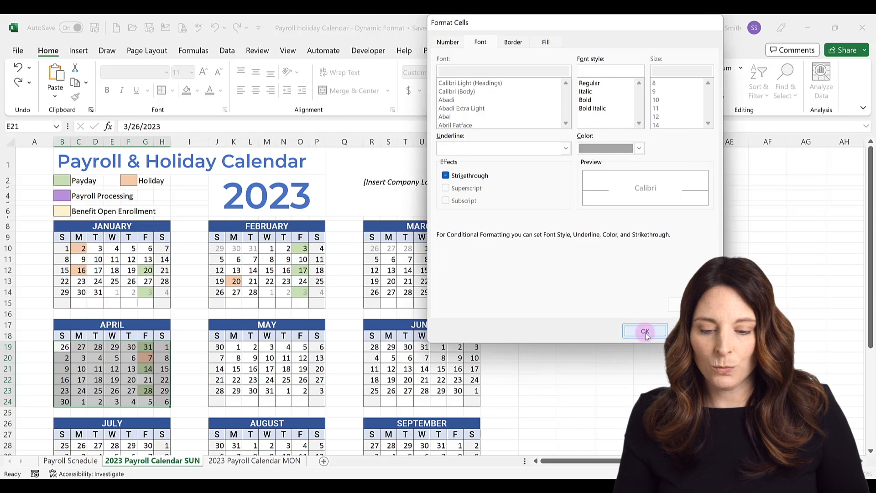
left_click(650, 250)
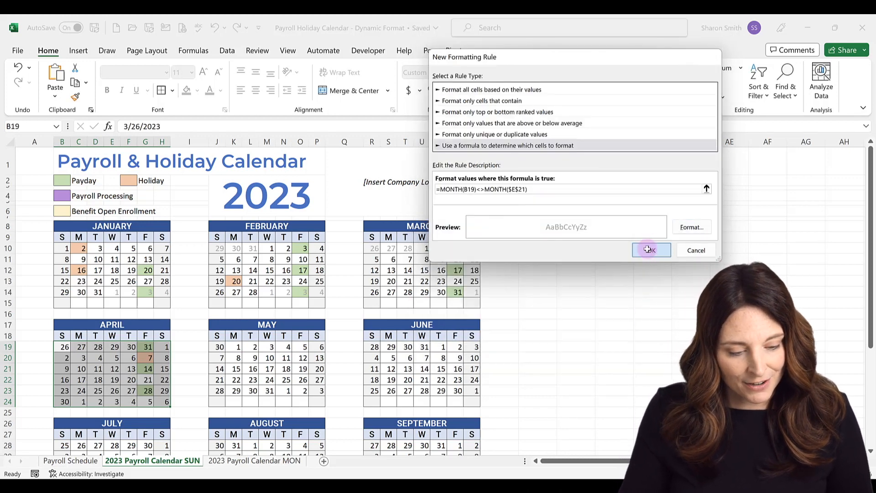
left_click(98, 359)
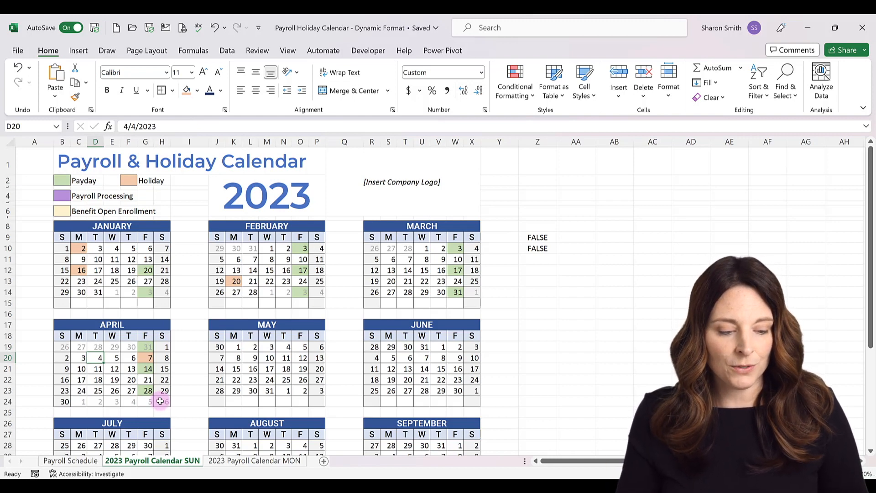
- Open the MONTH comparison rule of April's dates B19:H24 for editing through the Conditional Formatting Rules Manager
left_click(64, 348)
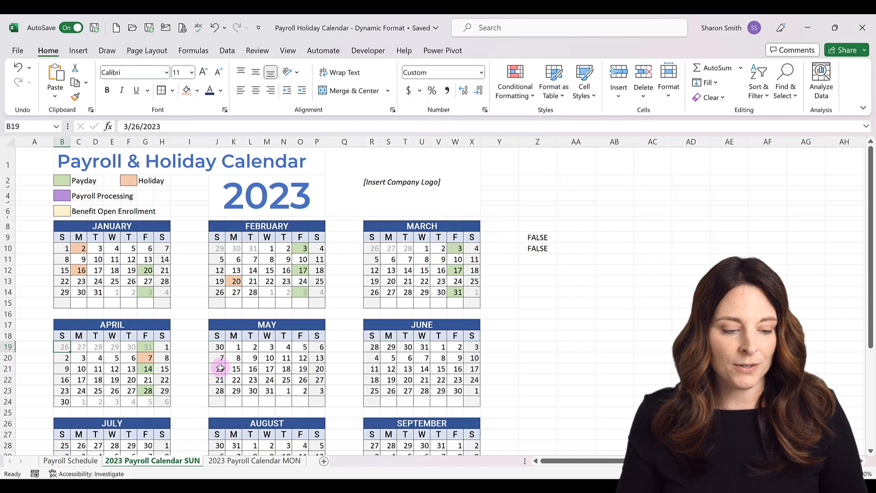
left_click_drag(63, 347, 160, 402)
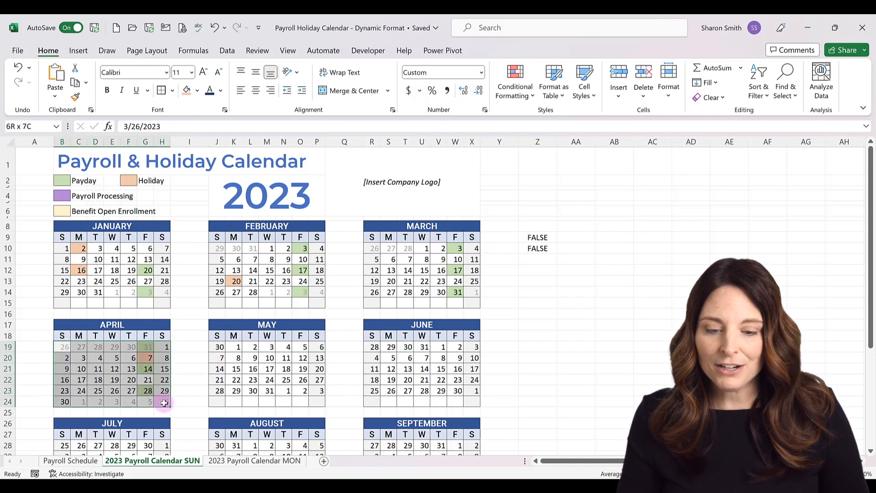
left_click(524, 97)
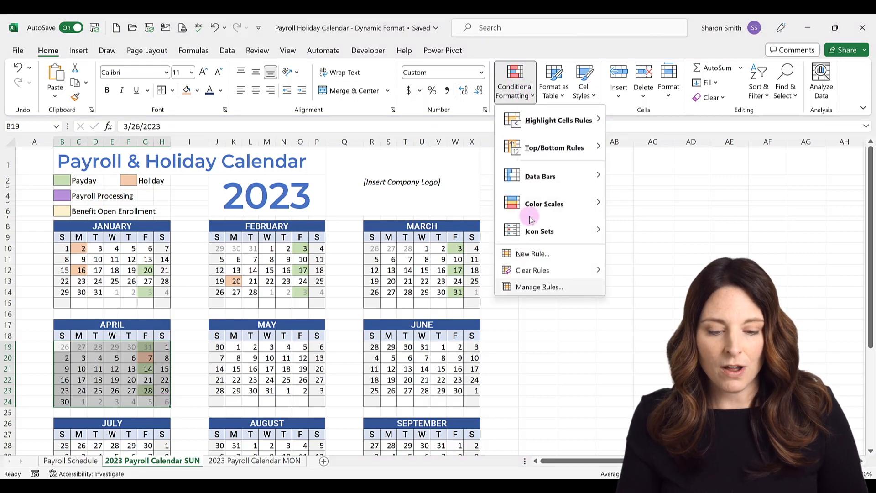
left_click(535, 288)
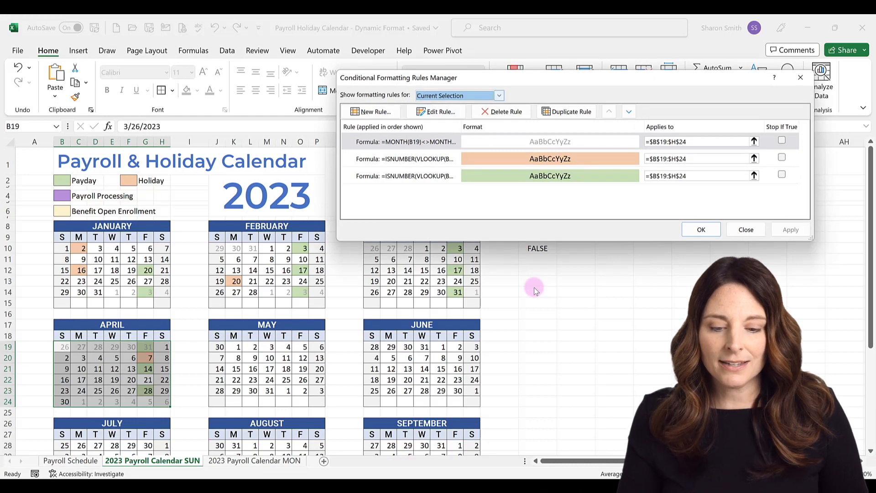
left_click(503, 142)
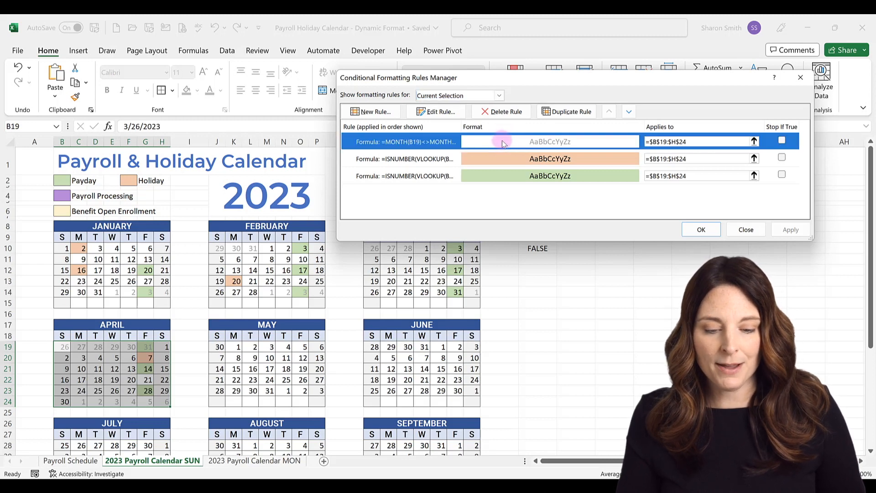
double_click(501, 141)
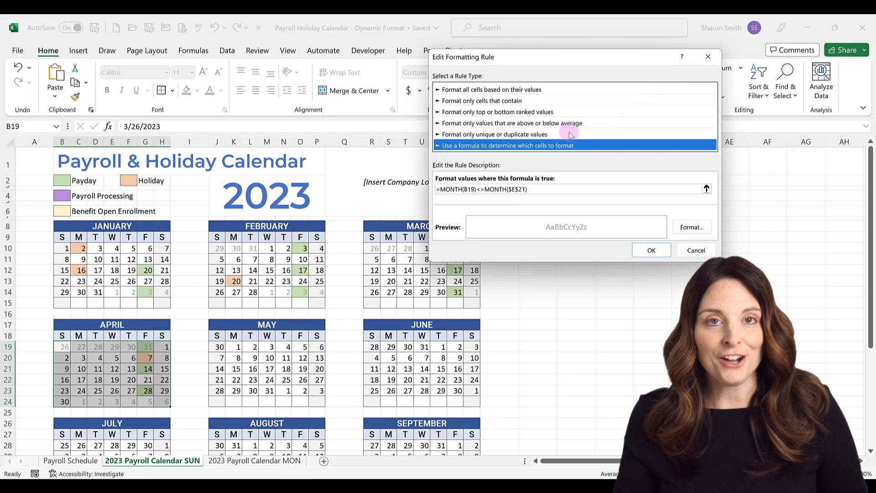
- Give April's MONTH comparison rule the custom number format ;;; so that out-of-month dates are hidden
left_click(691, 227)
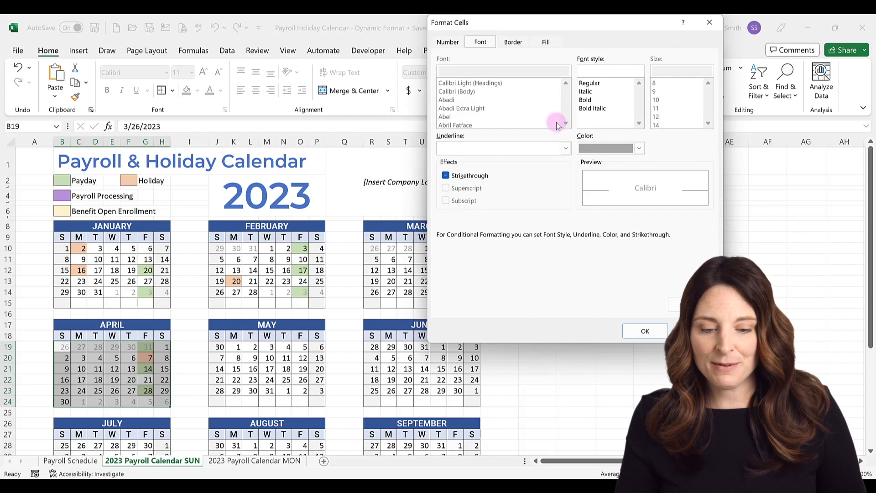
left_click(447, 42)
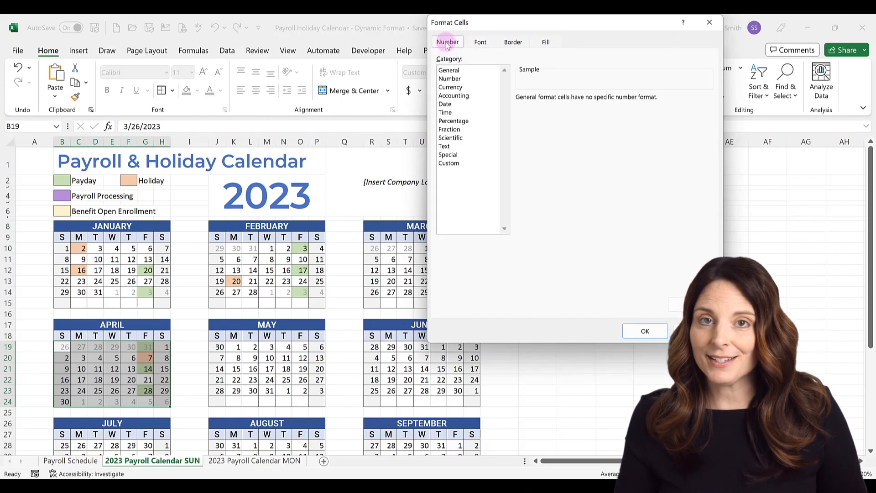
left_click(457, 164)
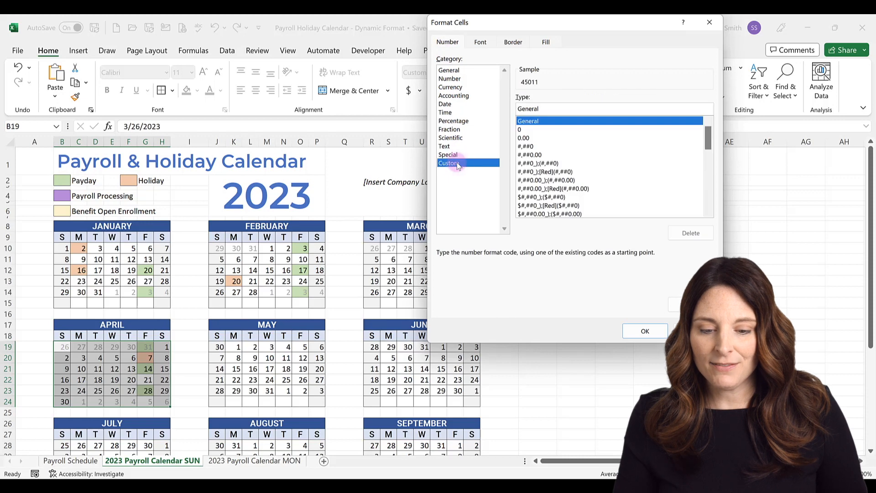
left_click_drag(546, 107, 514, 108)
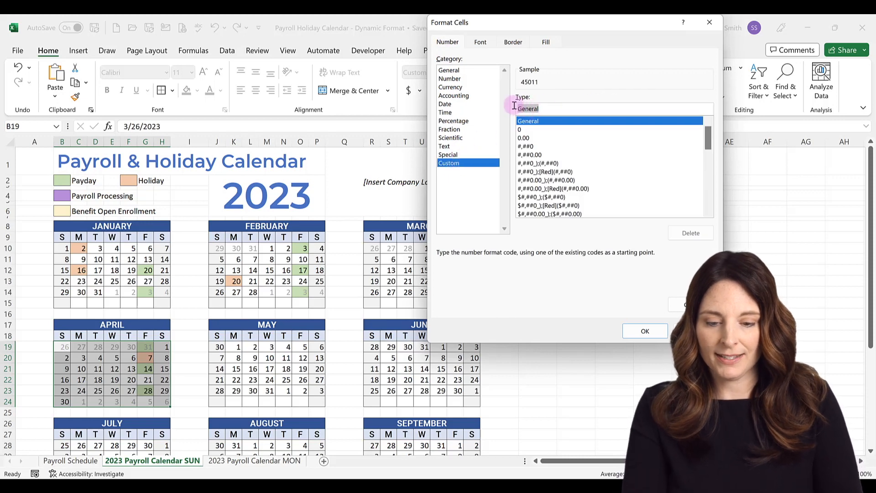
key("BackSpace")
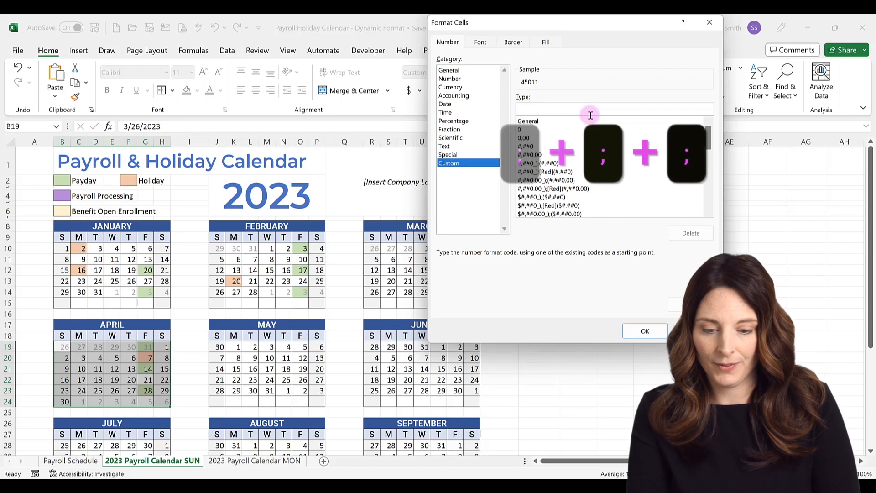
type(";;;")
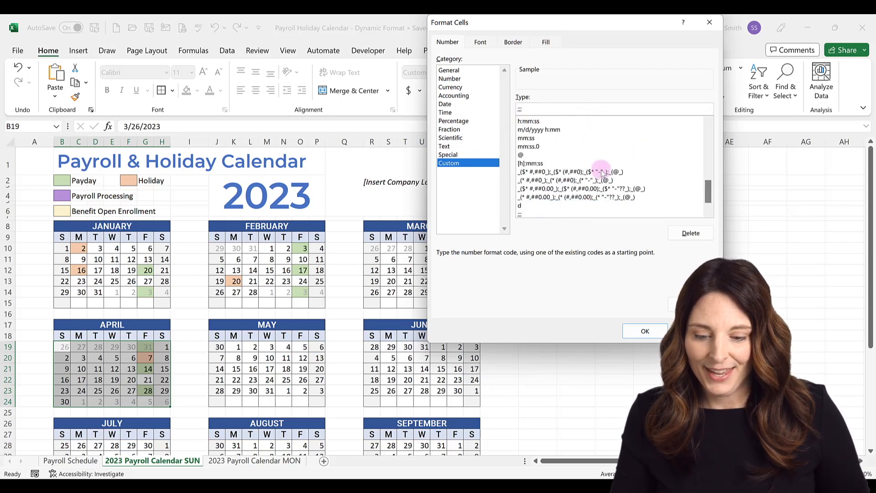
left_click(643, 331)
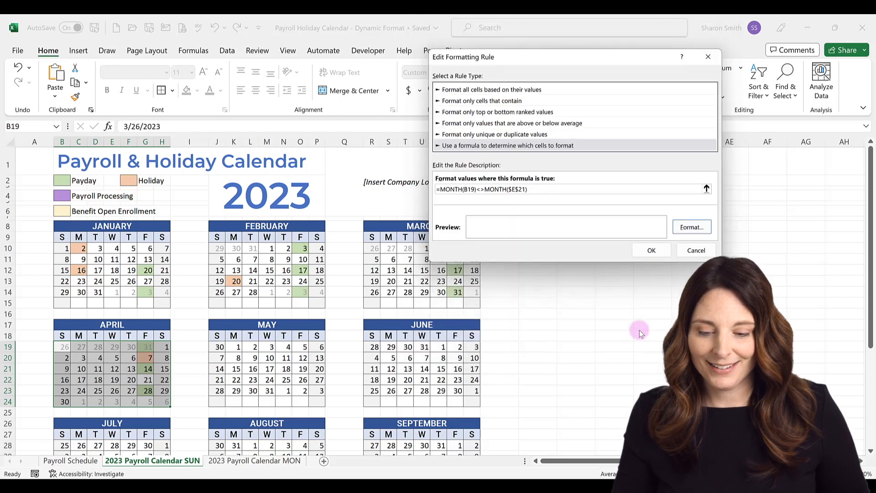
- Save and apply the edited rule to April's dates B19:H24, and check the out-of-month cell B19
left_click(657, 250)
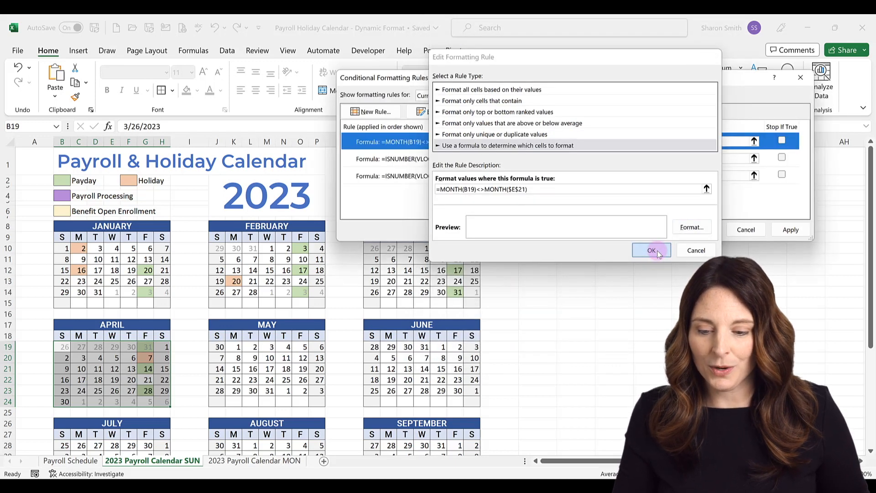
left_click(790, 230)
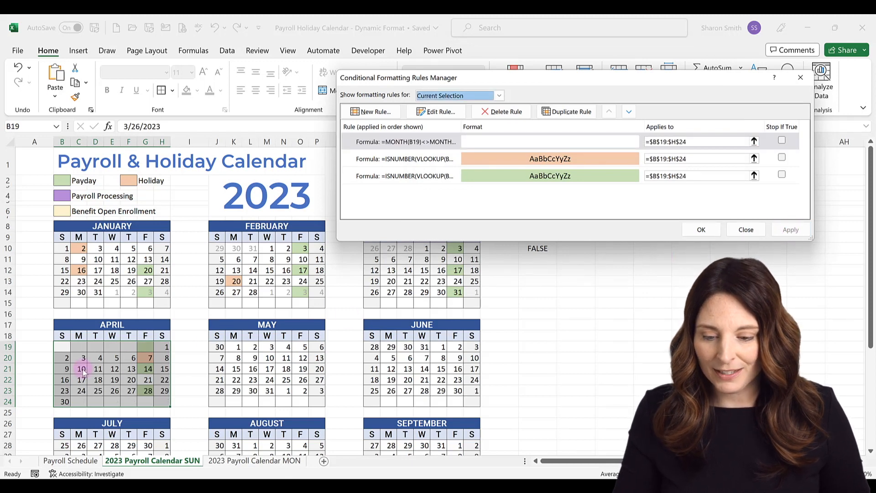
left_click(700, 232)
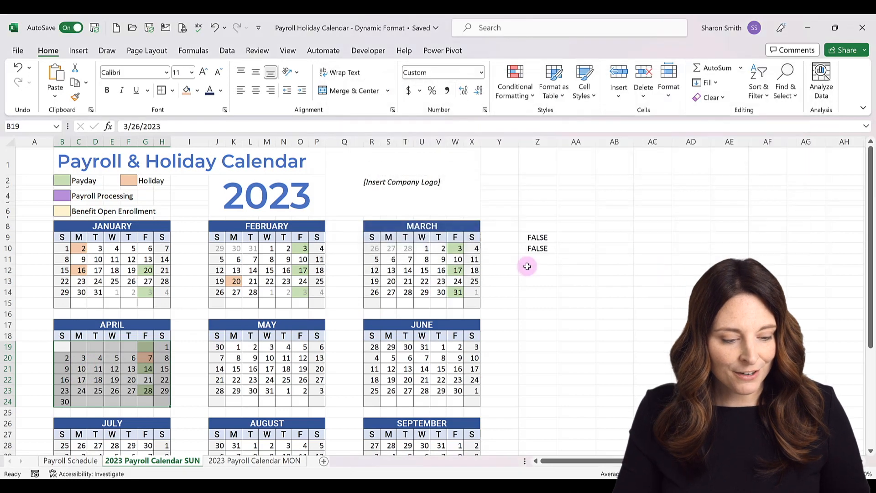
scroll(61, 356, "down", 1)
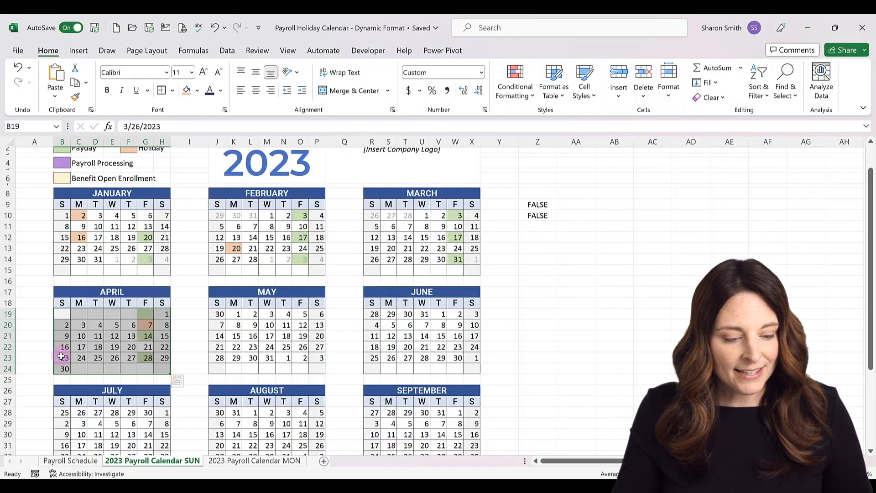
left_click(72, 325)
left_click(63, 313)
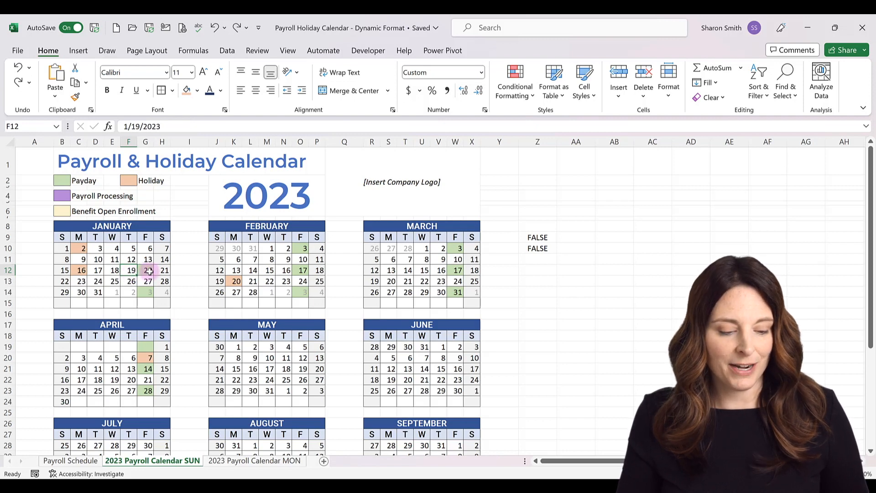
- Change the pay date of pay cycle 1 in the Payroll Schedule sheet to 1/19 and check January in the 2023 Payroll Calendar SUN sheet
left_click(70, 461)
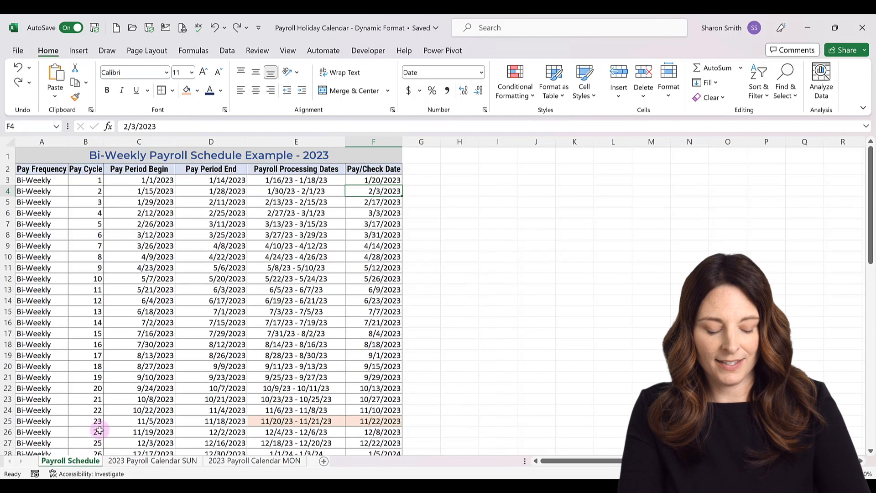
left_click(358, 180)
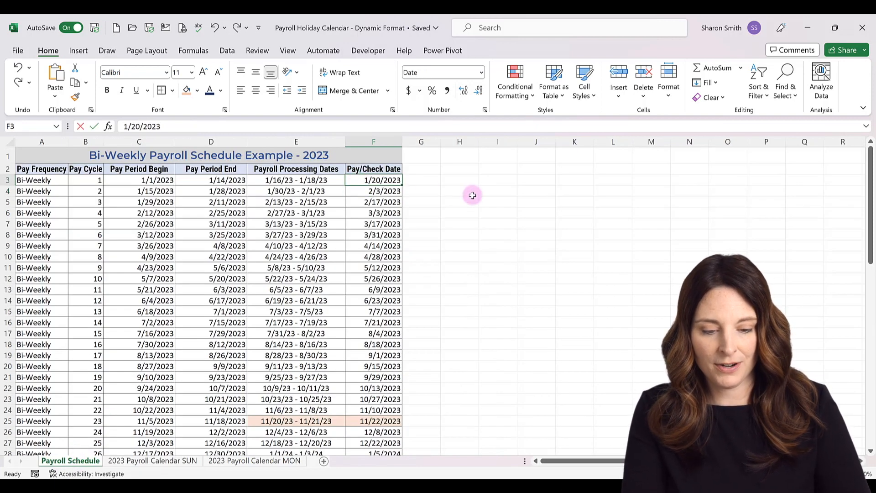
type("1/19")
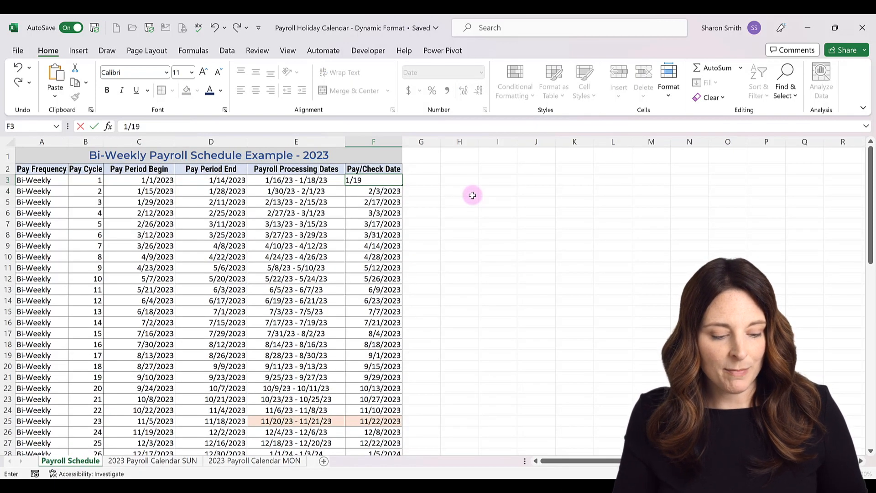
key("Return")
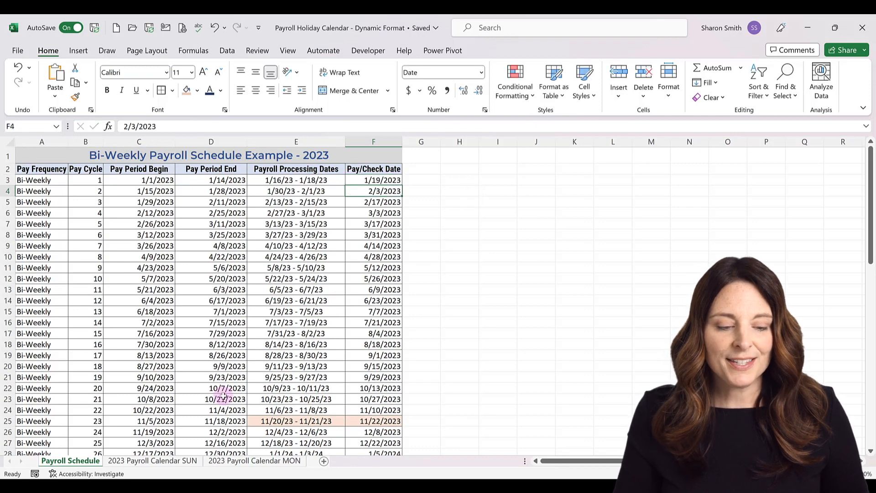
left_click(142, 460)
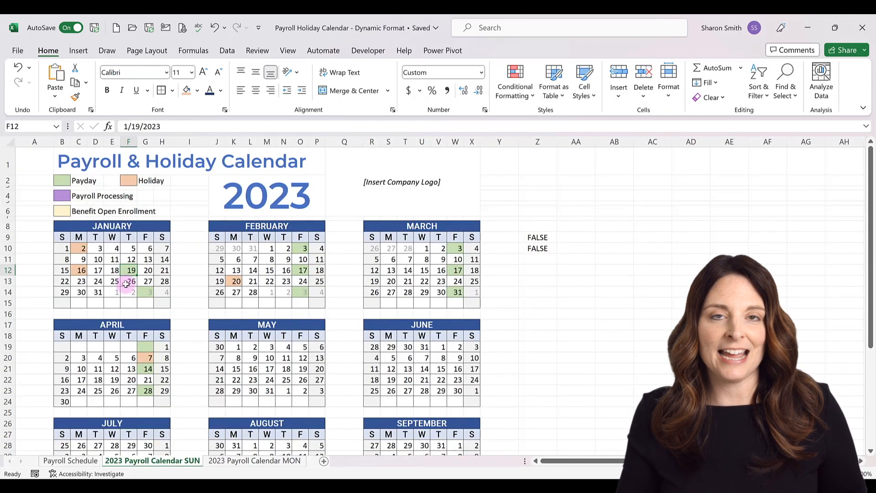